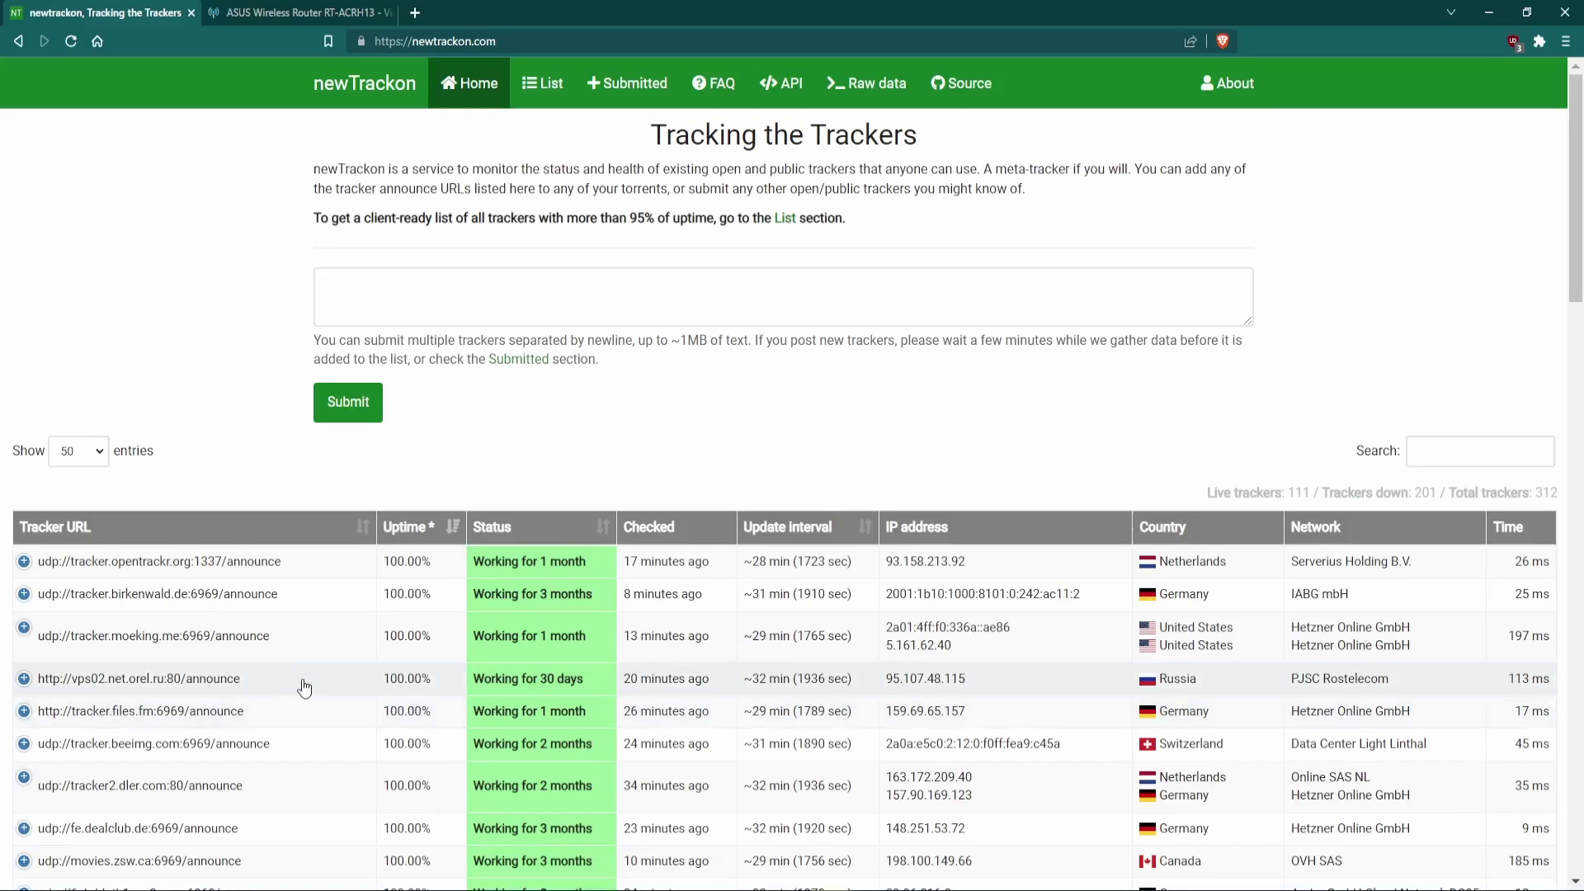
Copy the moeking.me tracker announce URL from the newTrackon list.
scroll(301, 702, down, 4)
scroll(304, 702, up, 4)
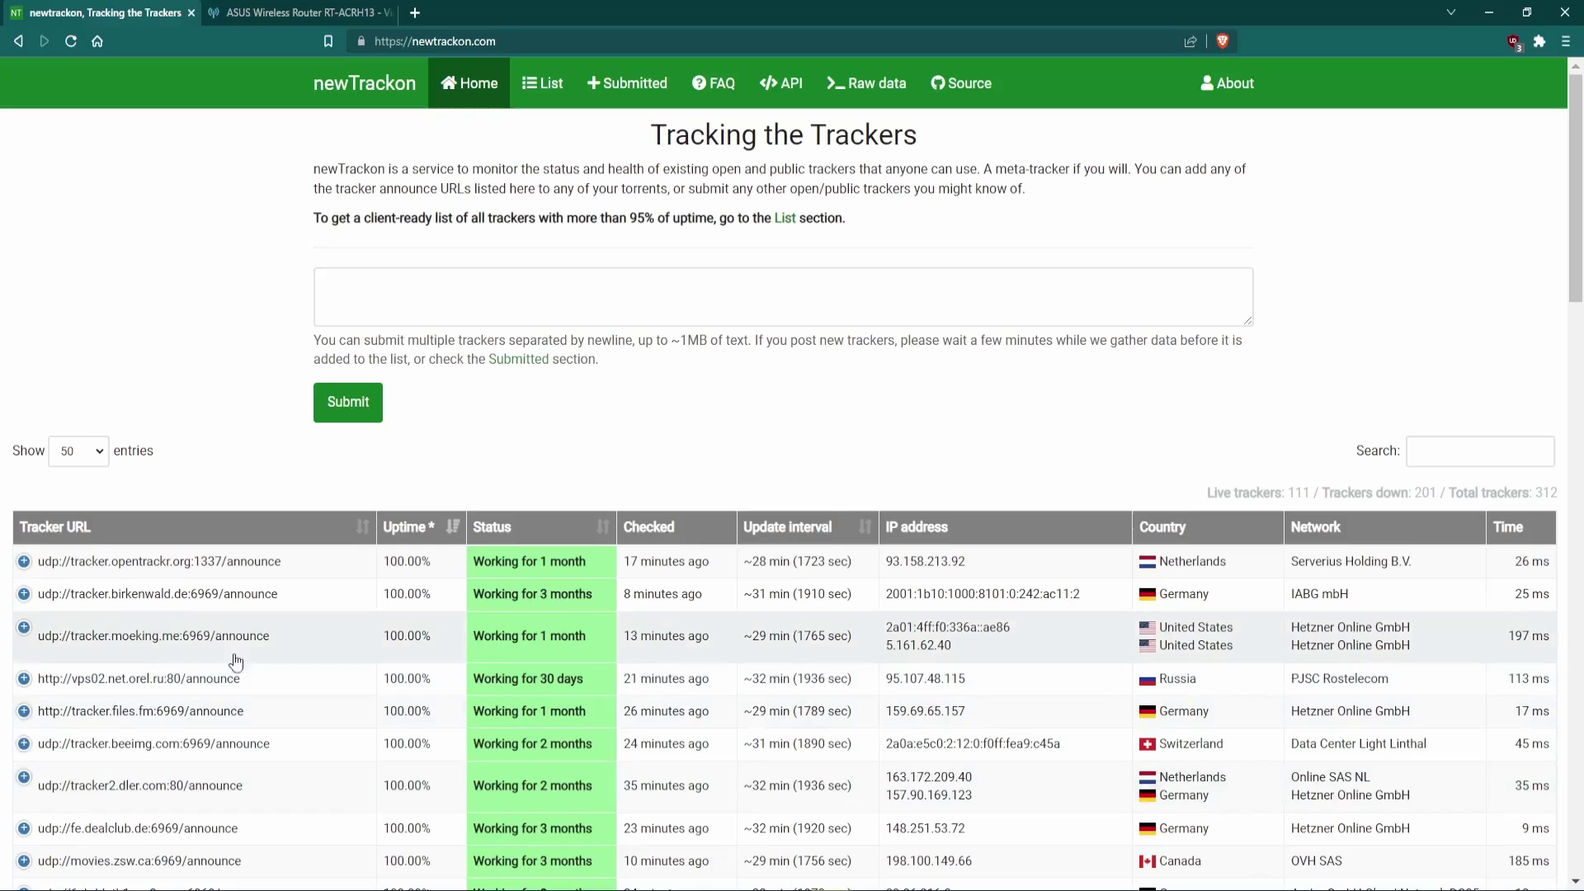
drag(302, 649, 16, 641)
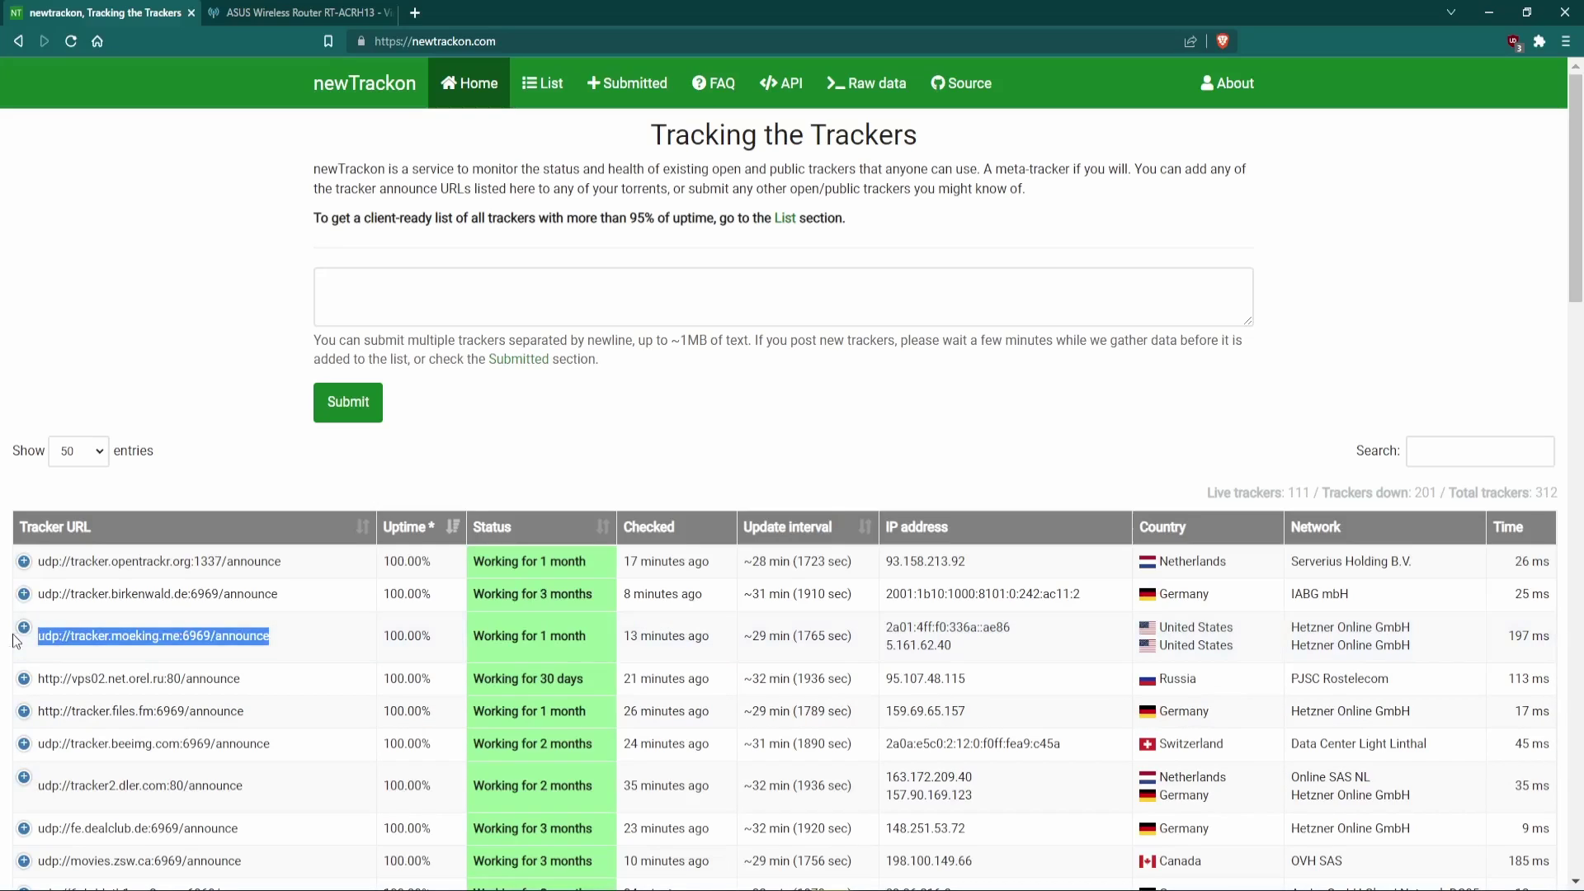
right_click(98, 634)
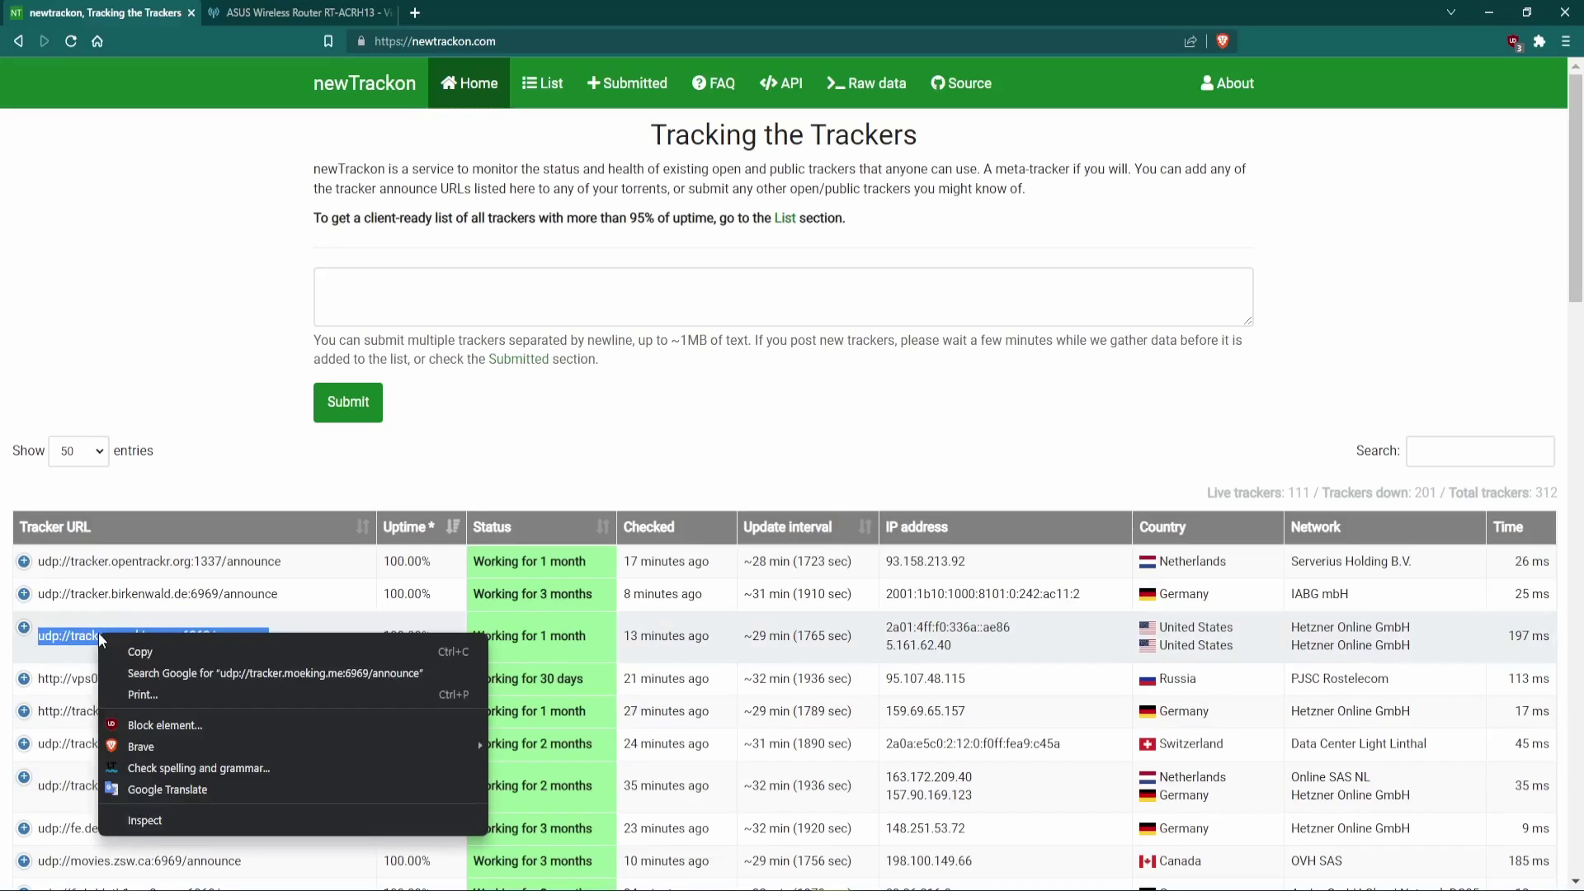
click(141, 652)
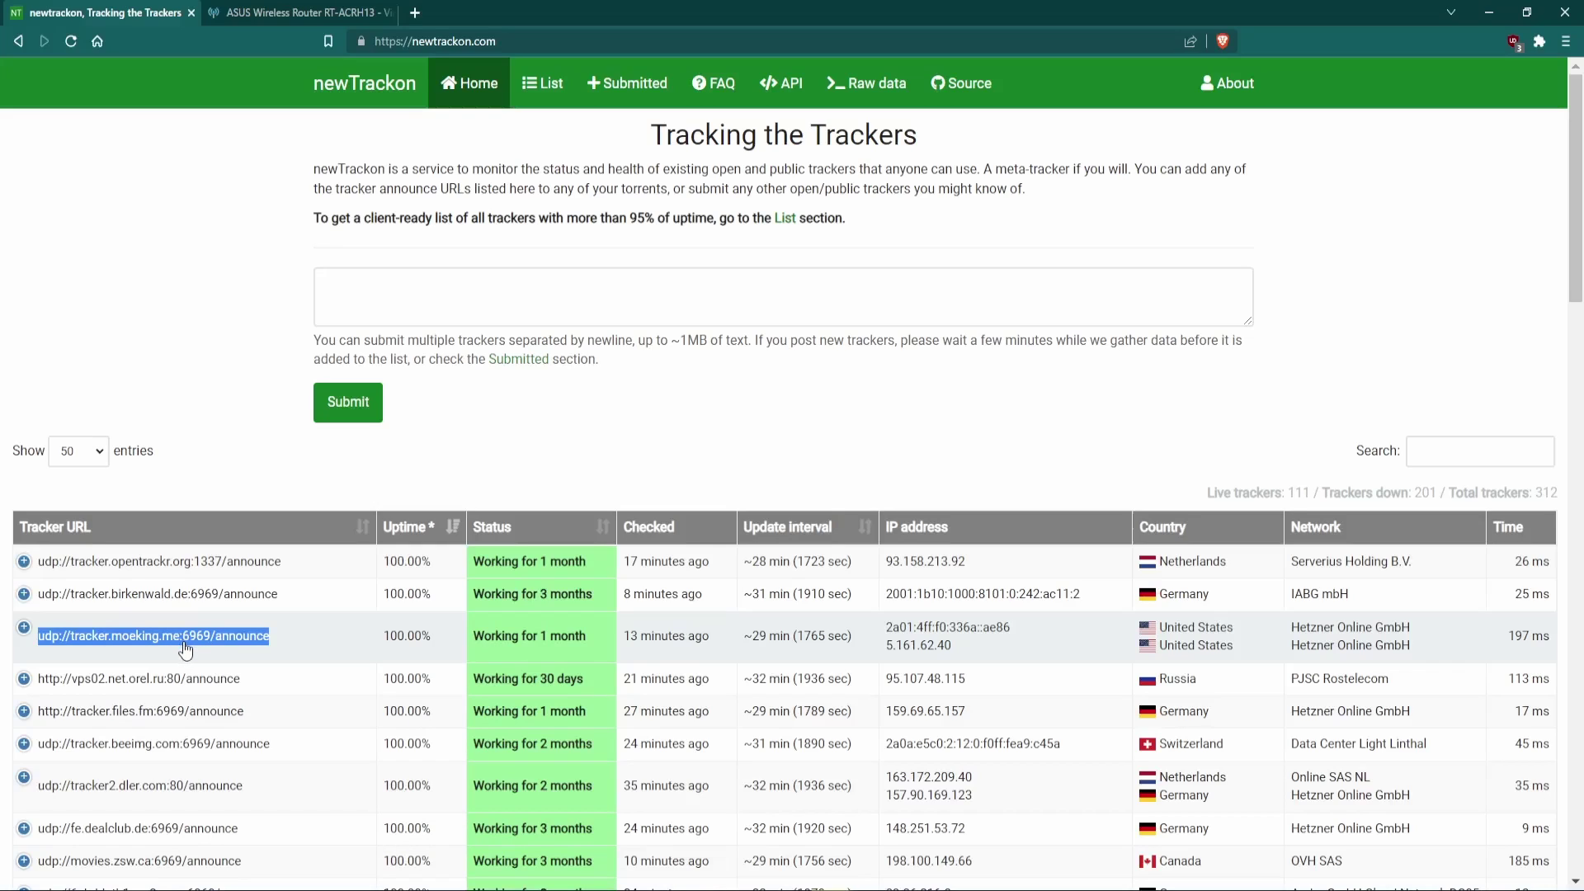
Select the tracker's port 6969, then switch to Windows Defender Firewall.
click(188, 651)
drag(182, 649, 211, 651)
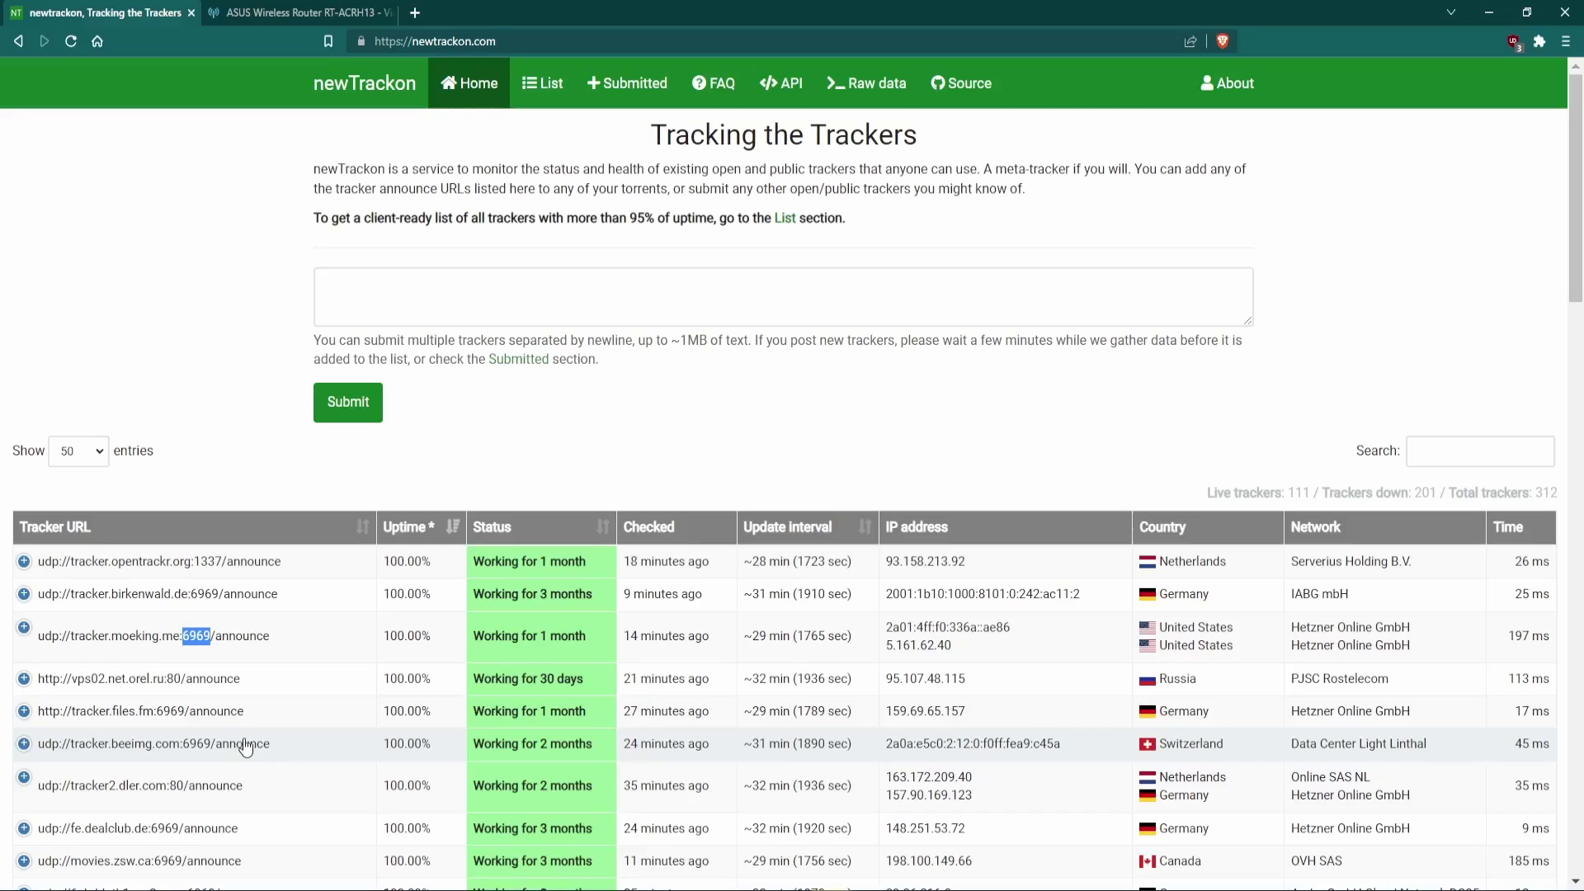
key(alt+Tab)
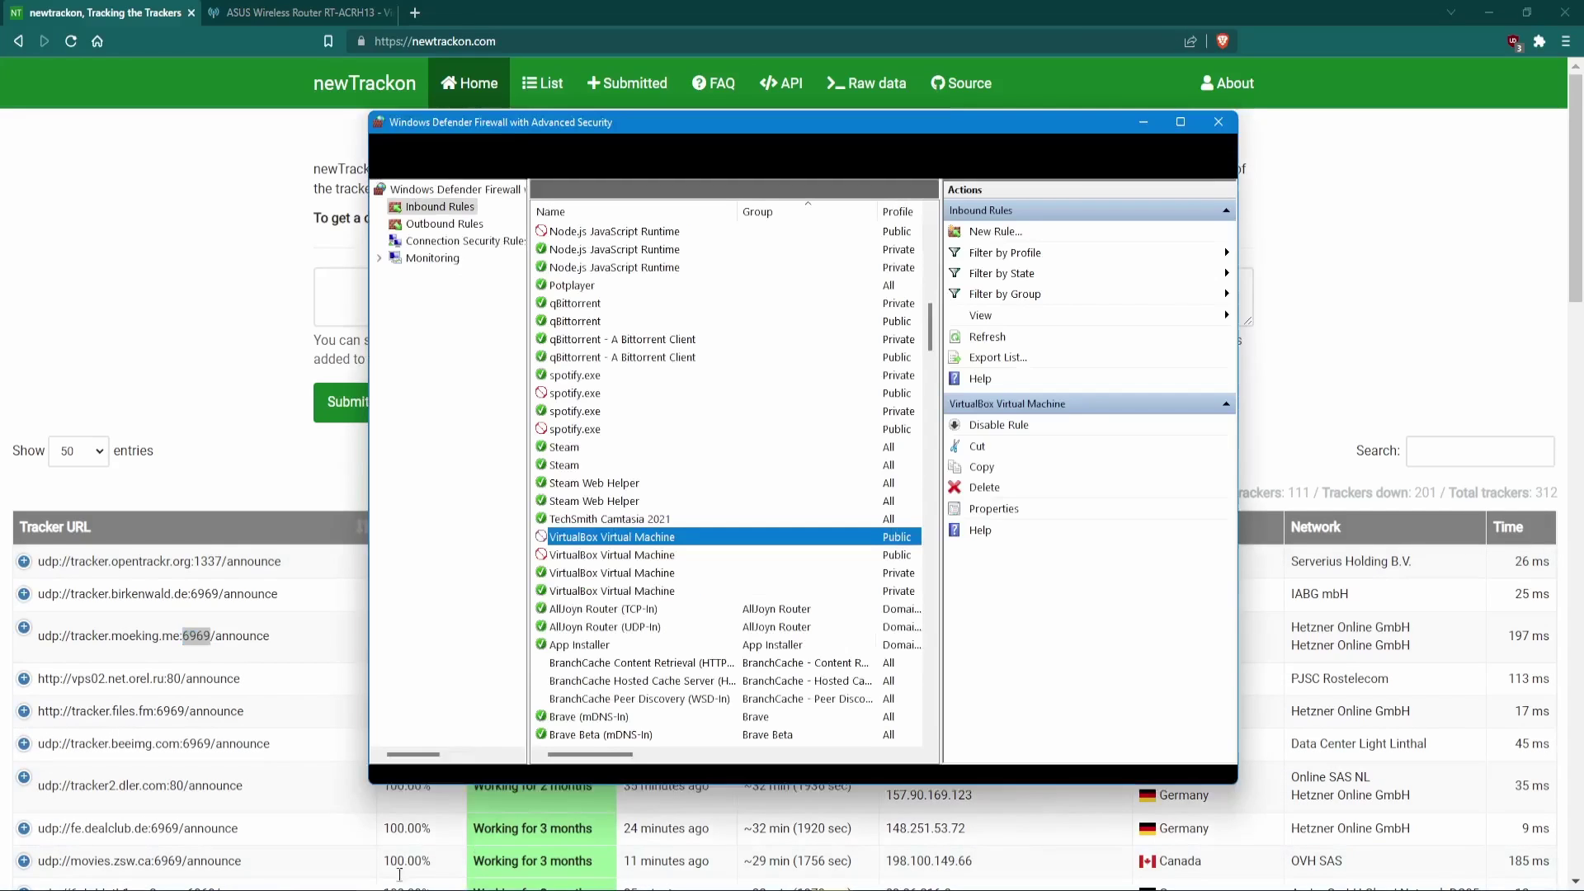
Create an inbound port rule named 'Torrent' allowing UDP local port 6969 on all profiles.
click(990, 231)
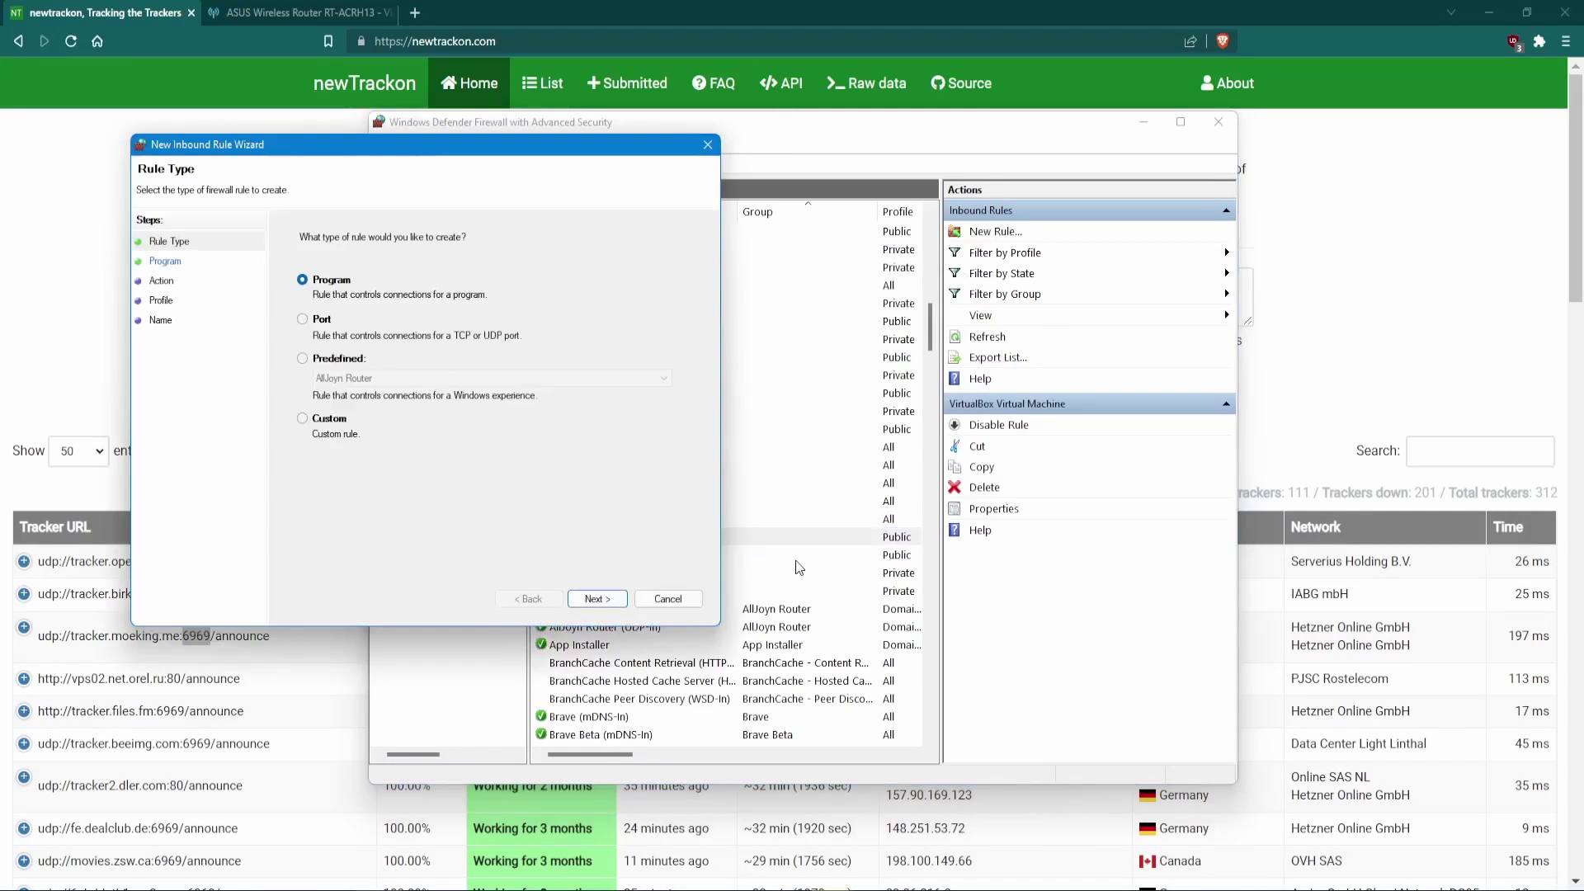
click(312, 319)
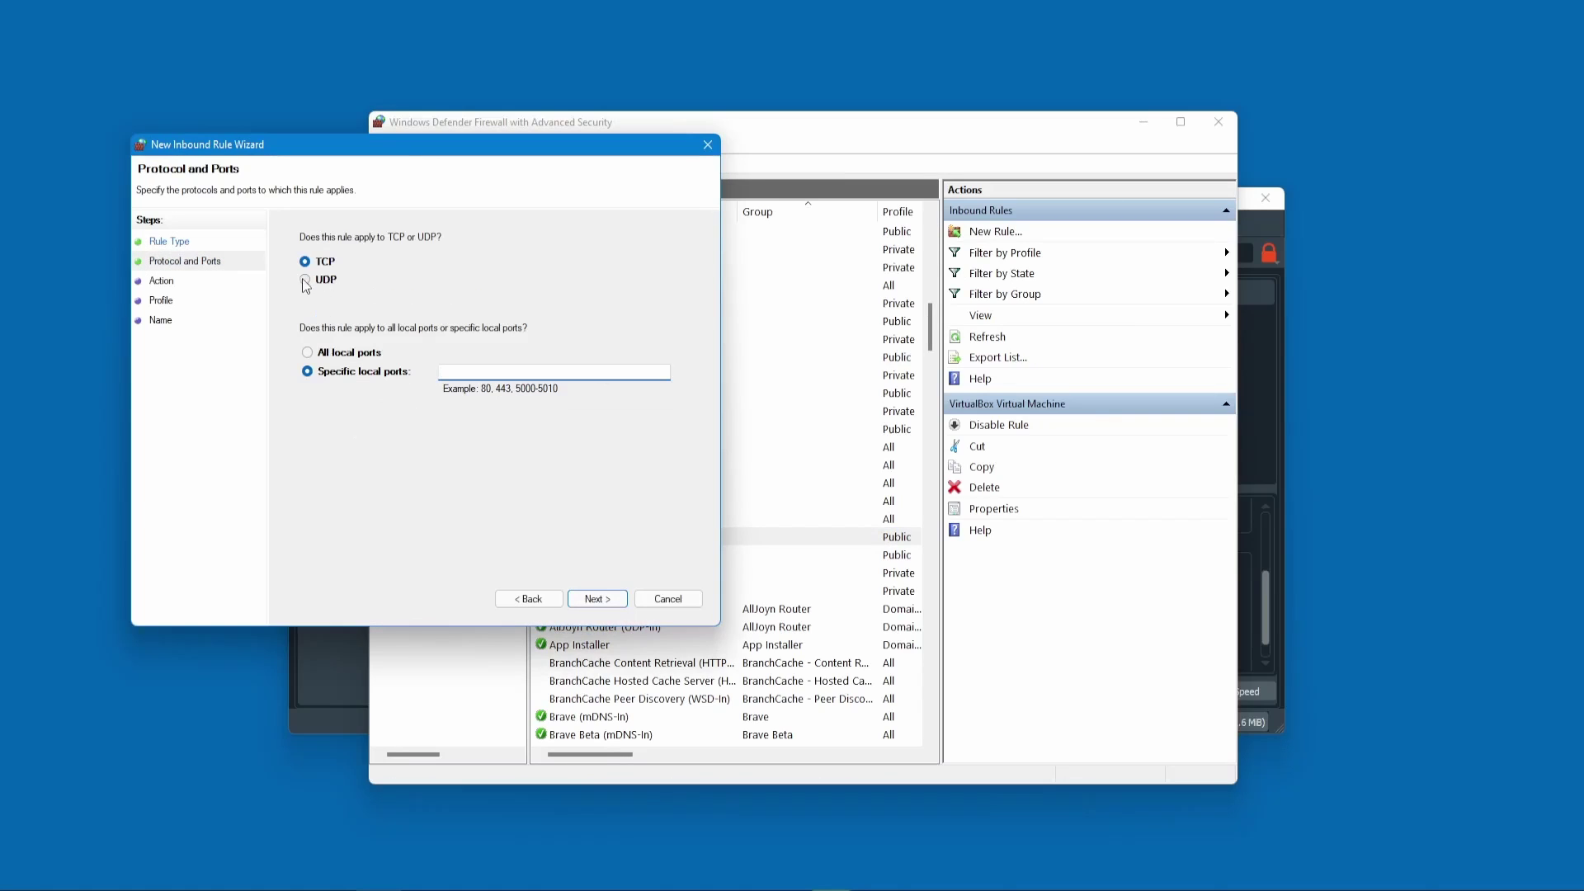
click(306, 279)
click(498, 372)
text(6969)
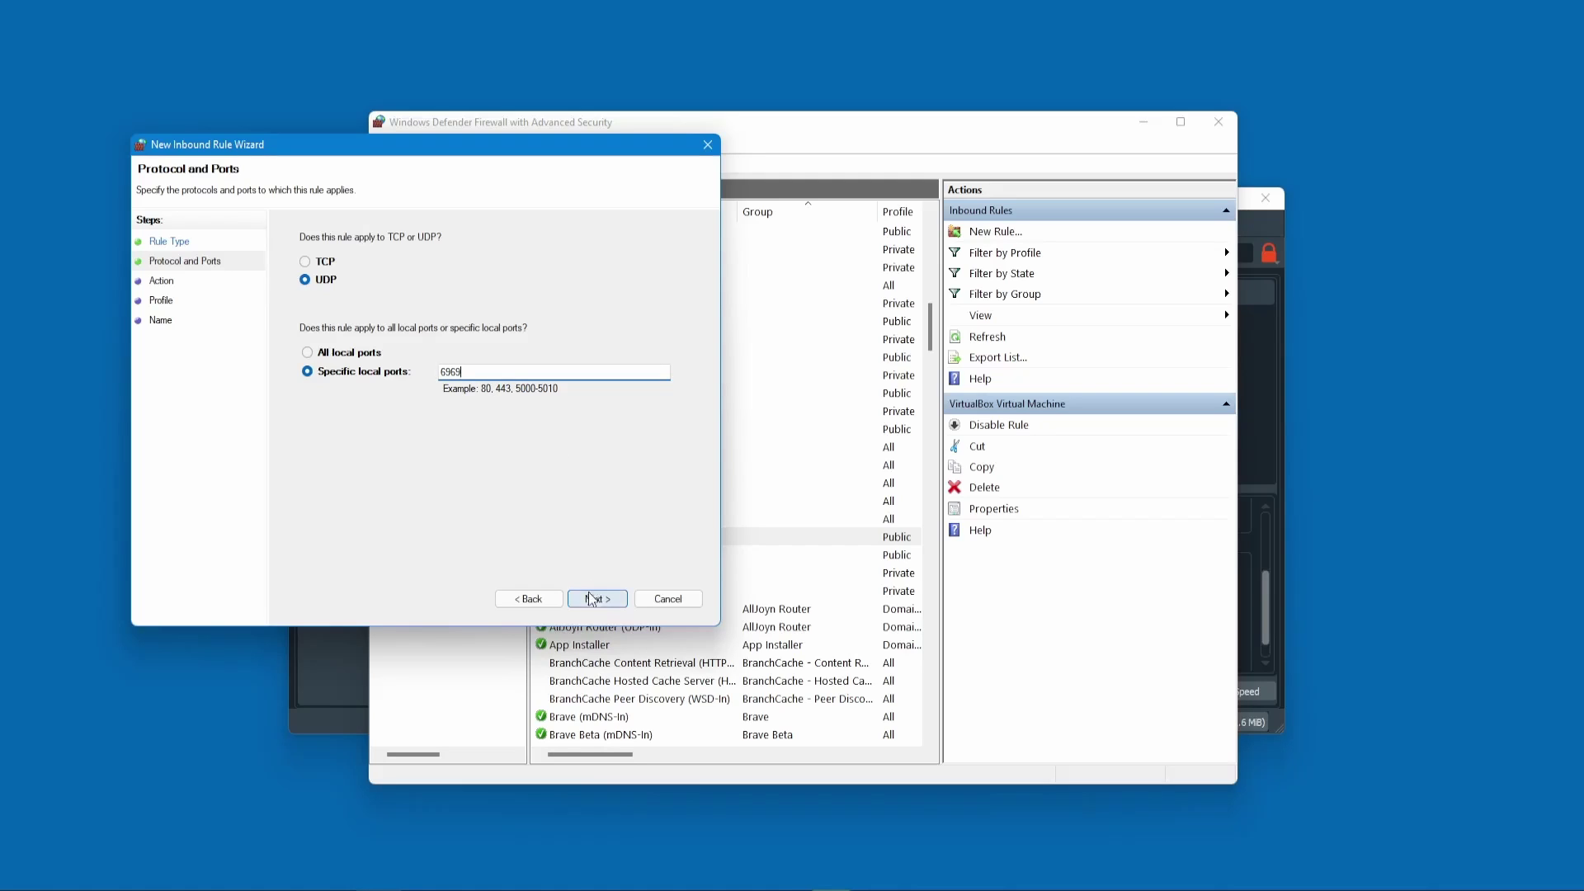
click(591, 599)
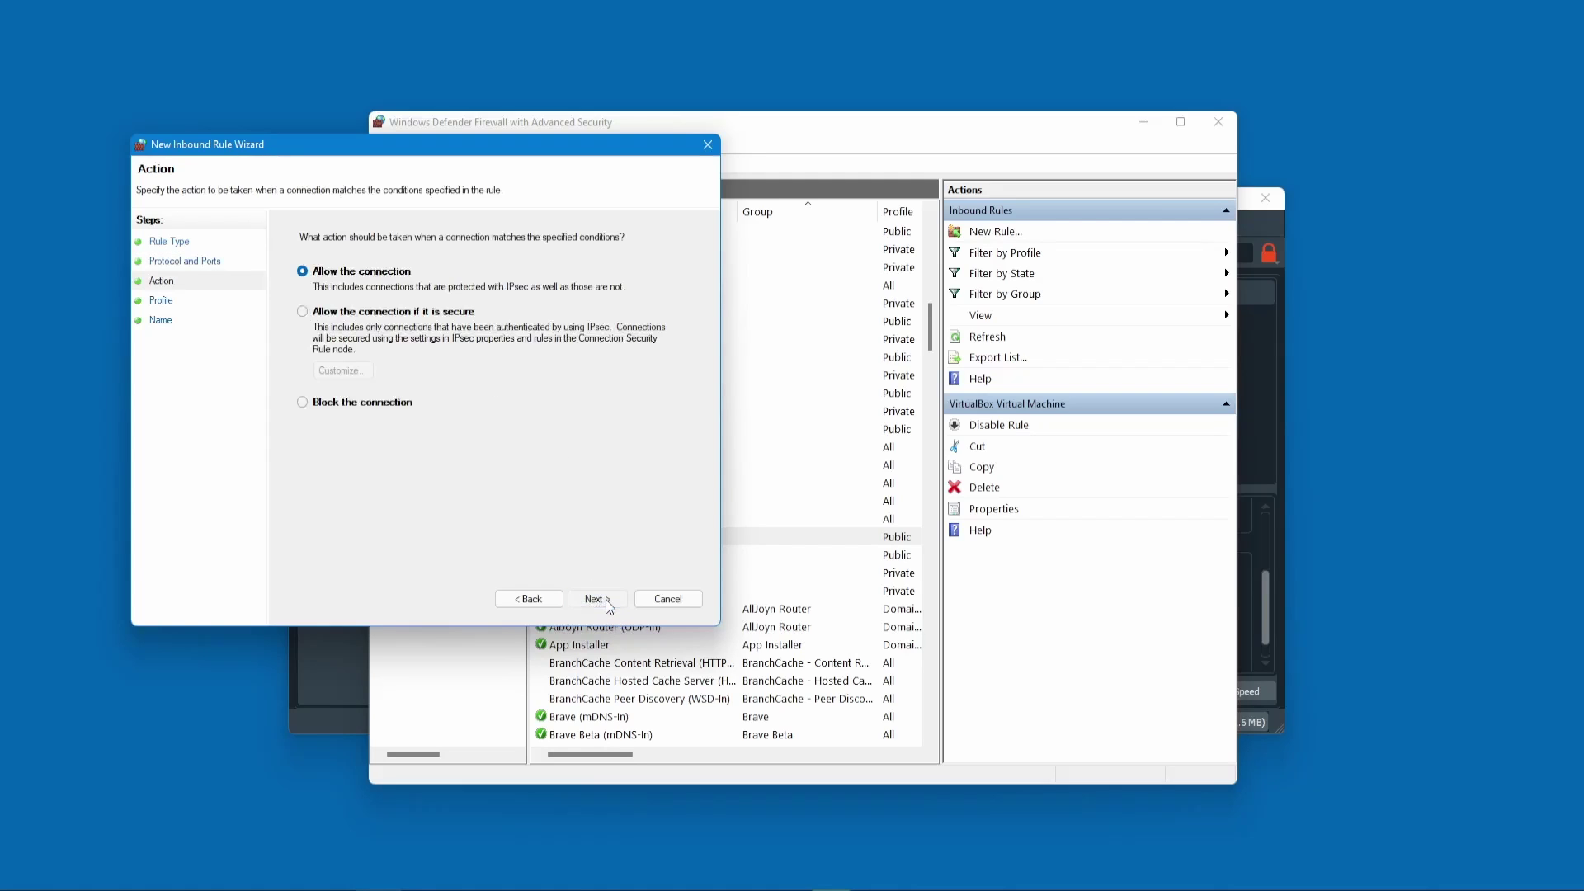
click(607, 604)
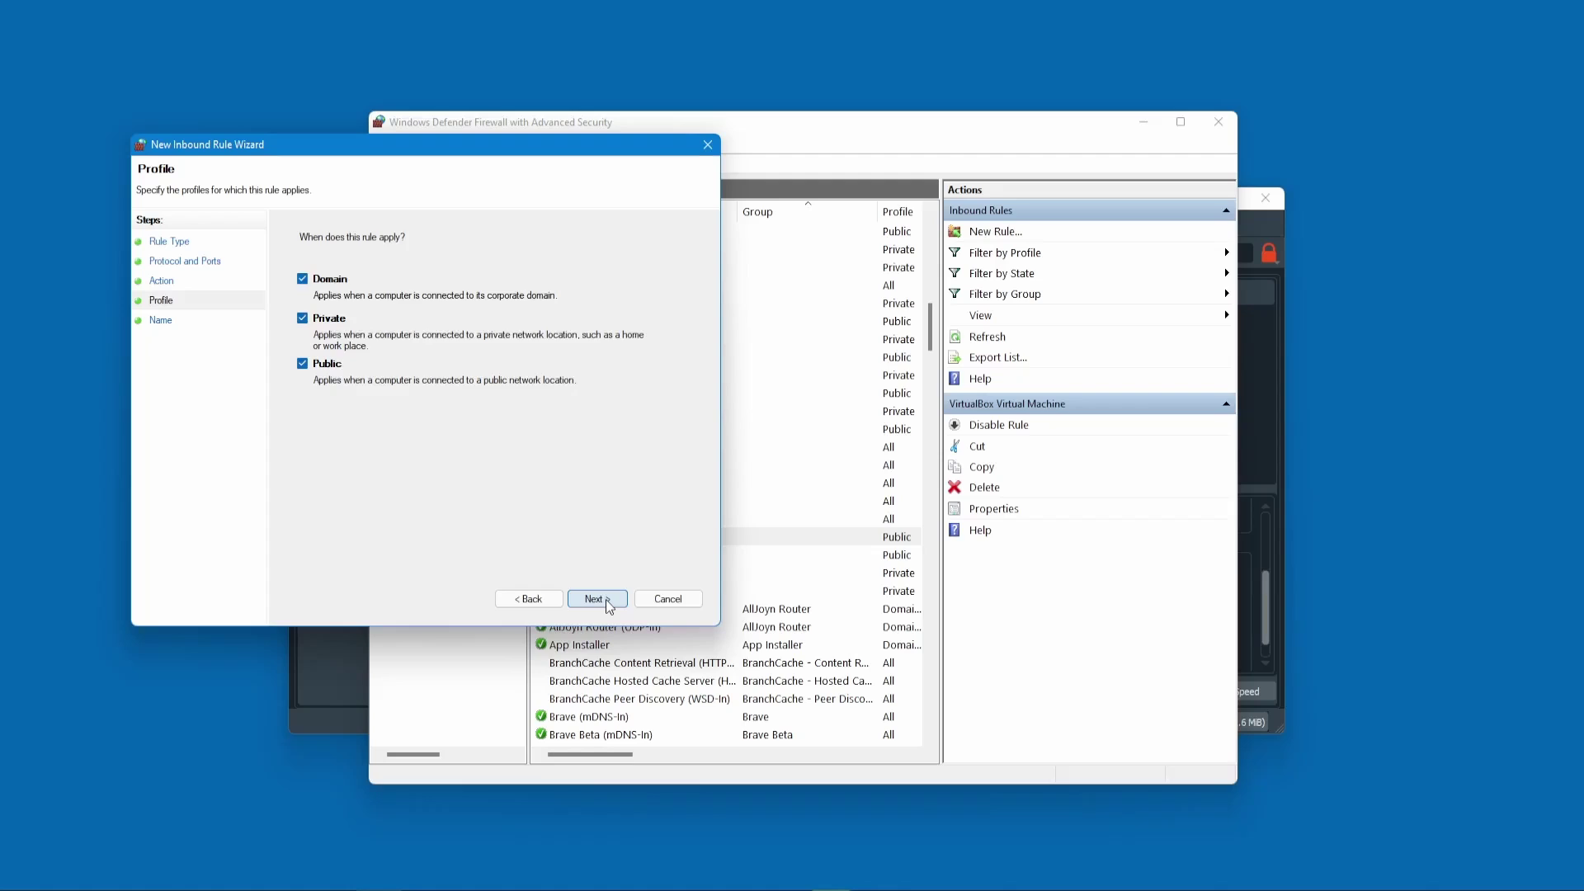
click(609, 605)
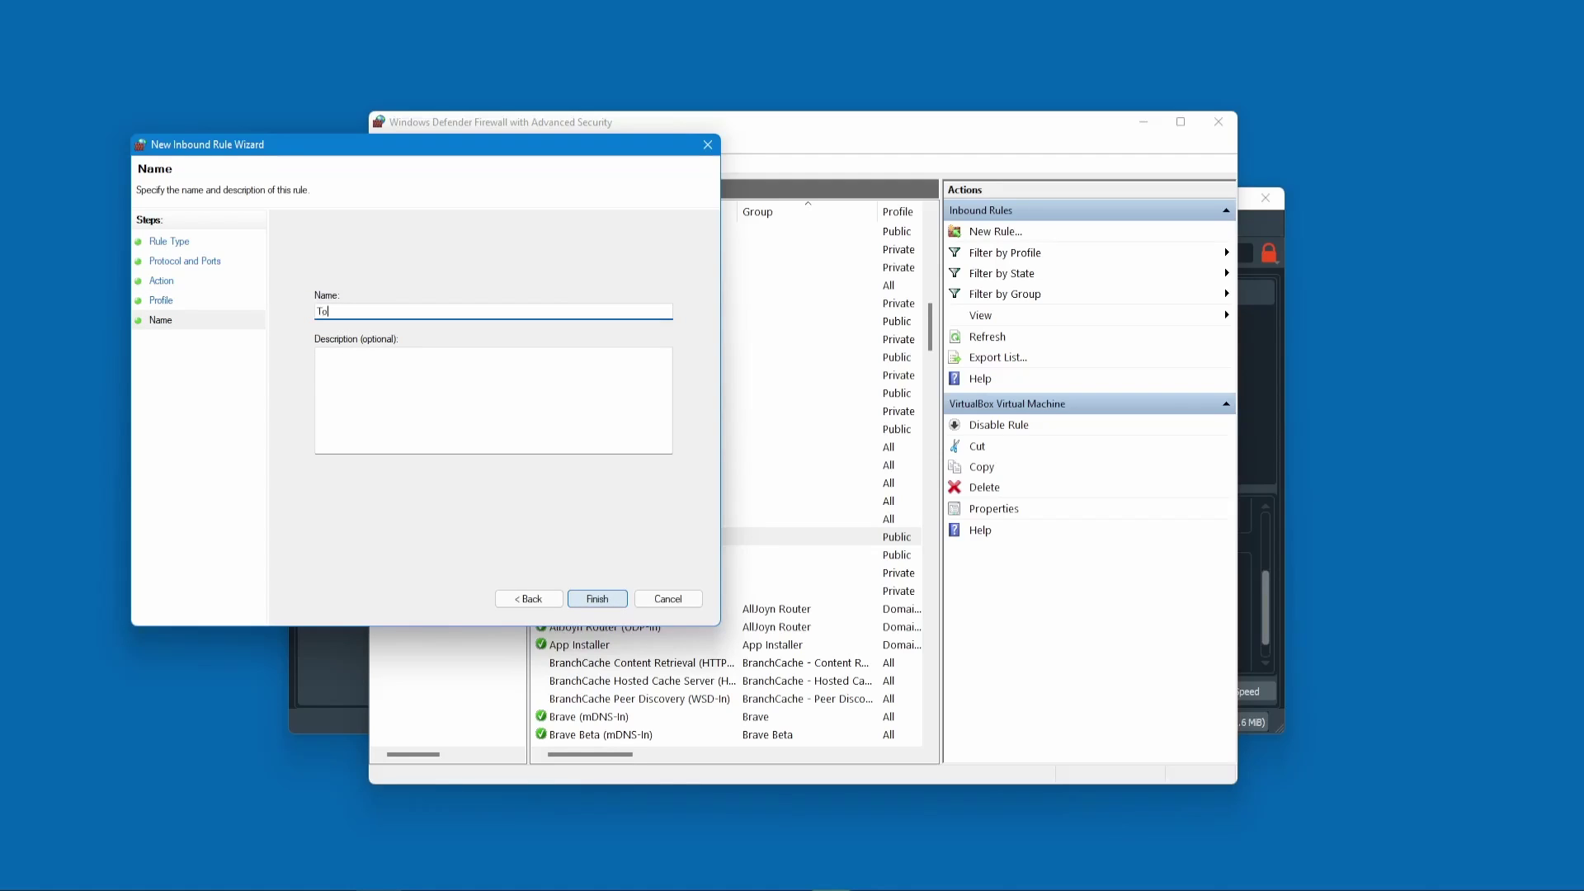
text(Torrent)
key(Return)
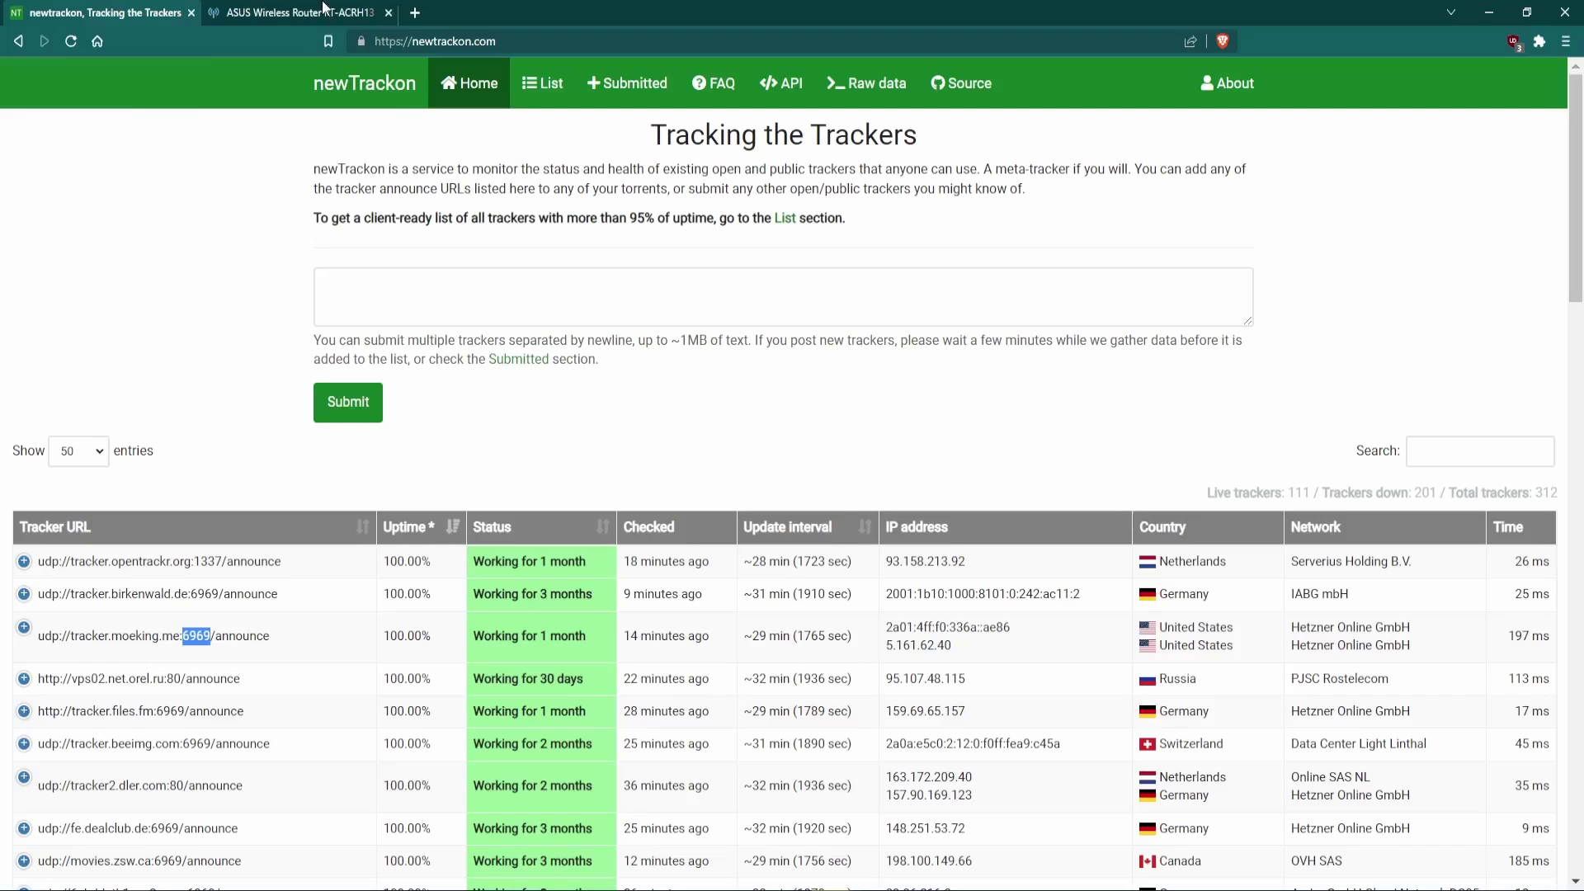
Fill a new port-forwarding profile: service 'Torrent', external port 6969, internal IP of the Desktop device.
click(324, 9)
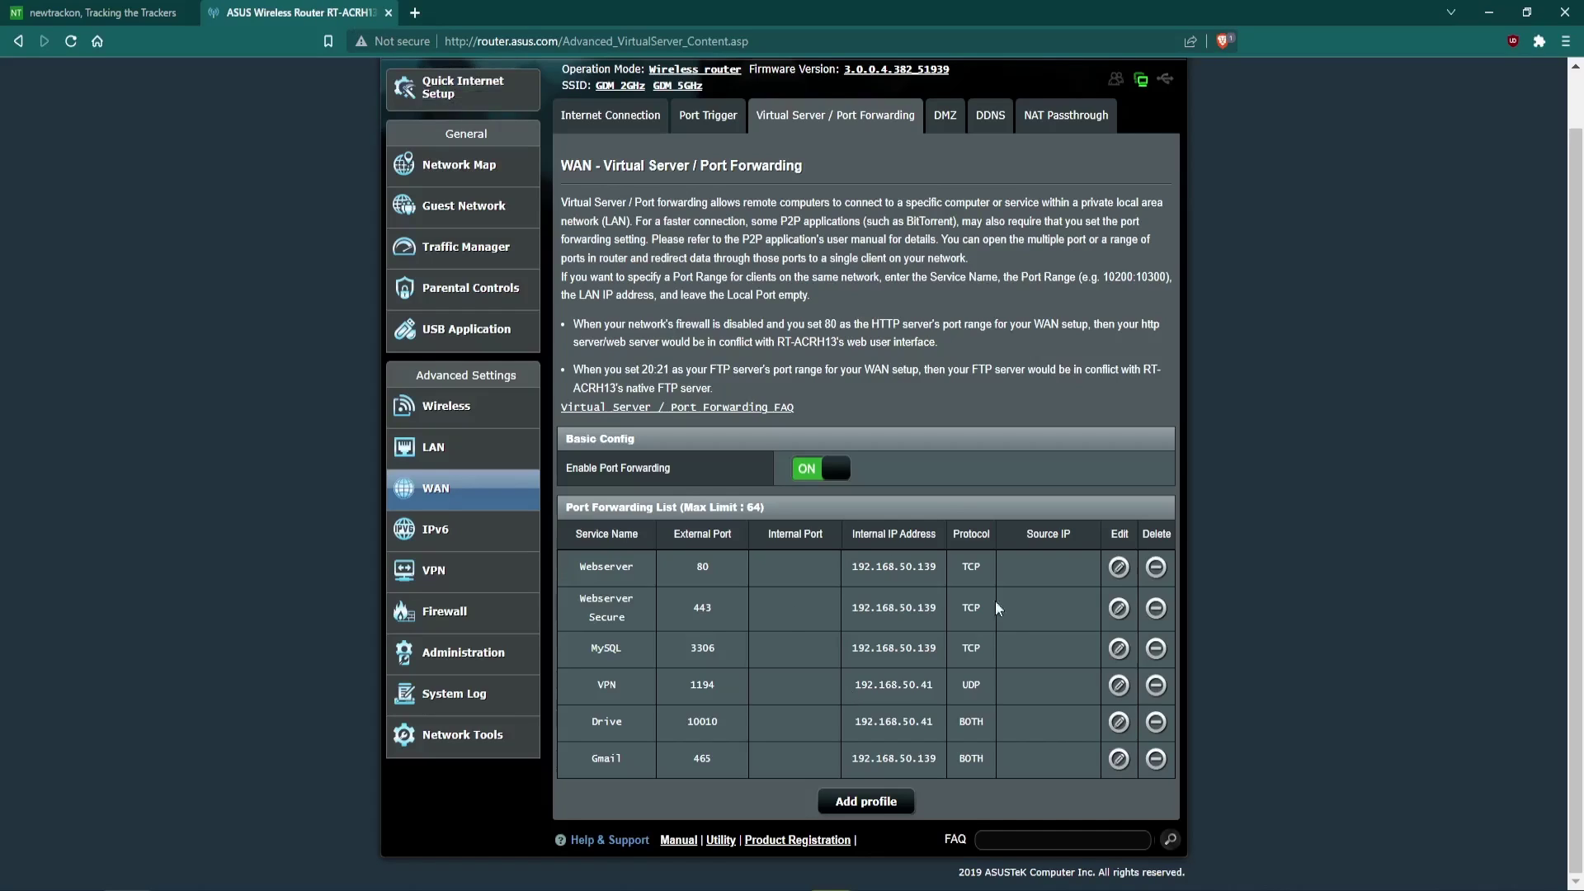
click(866, 802)
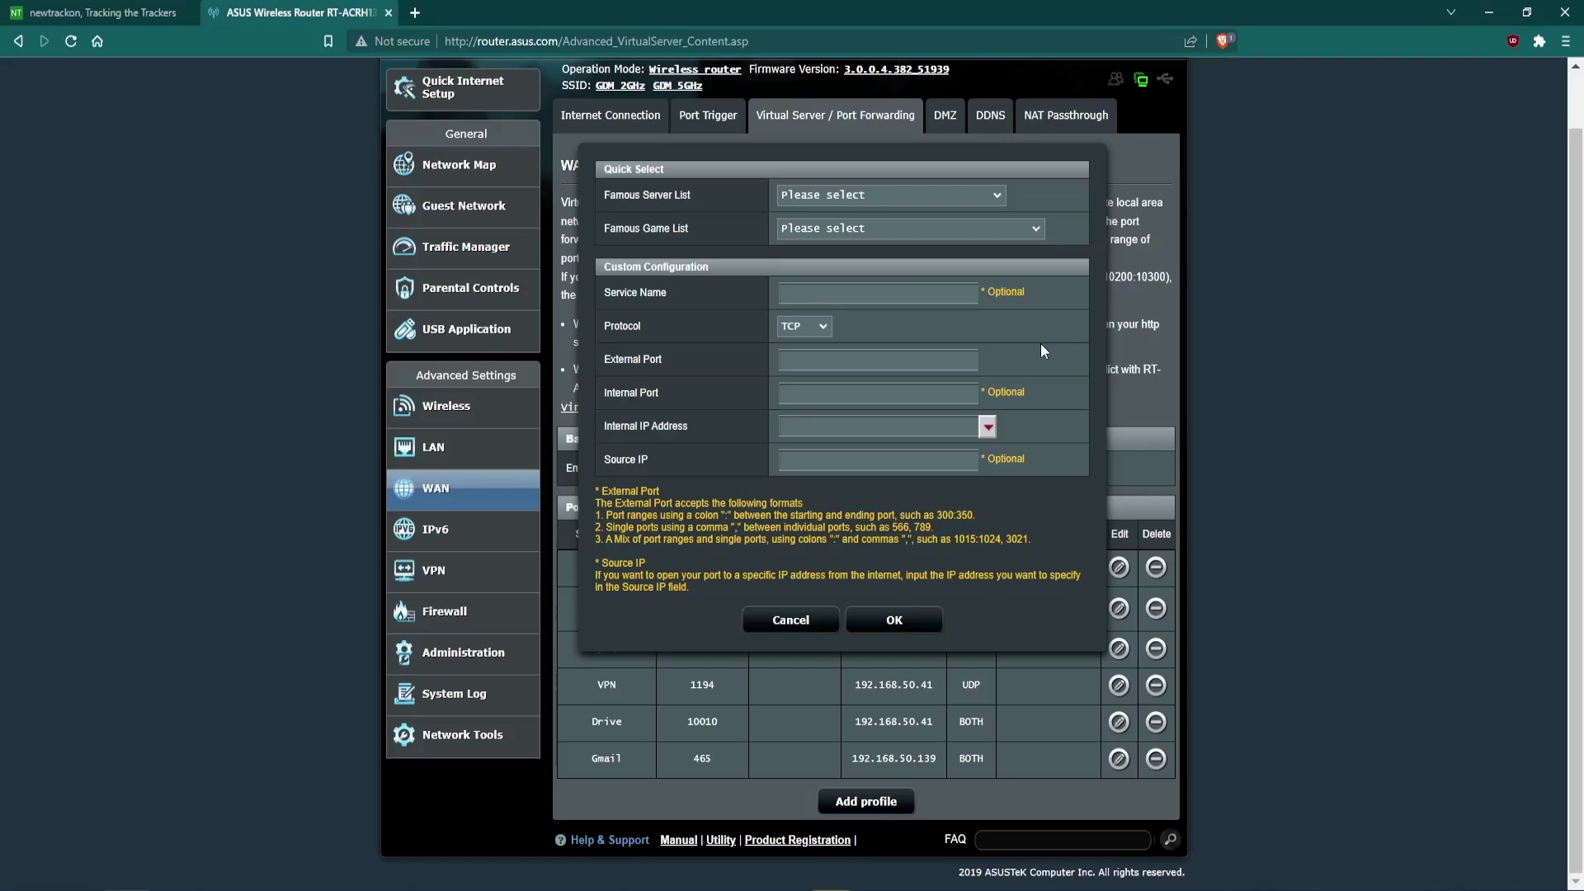
click(816, 288)
text(Torrent)
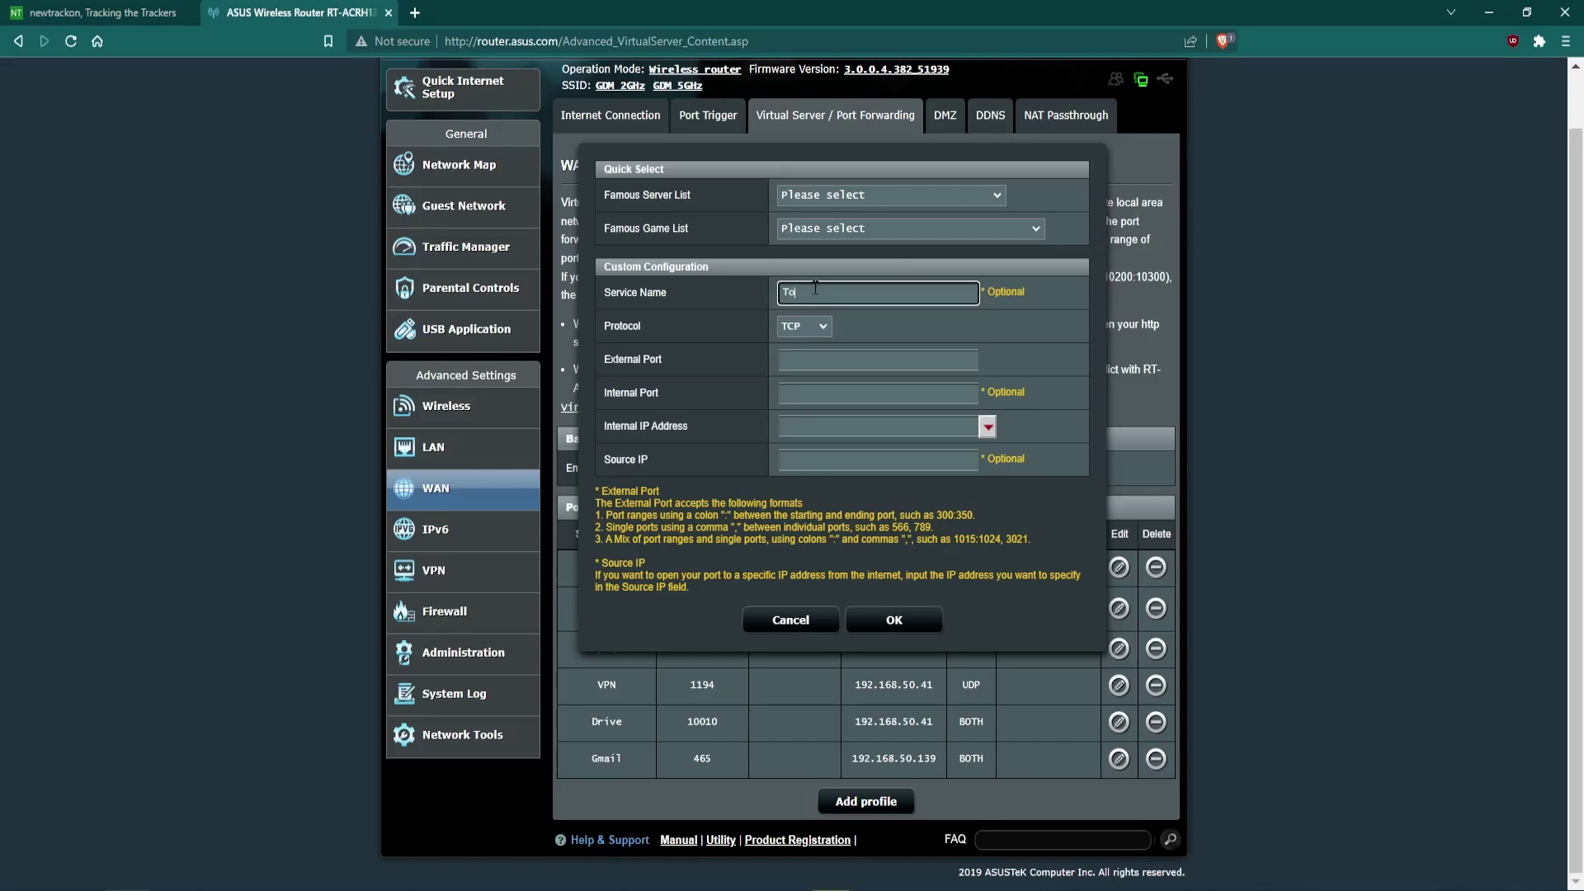
click(825, 363)
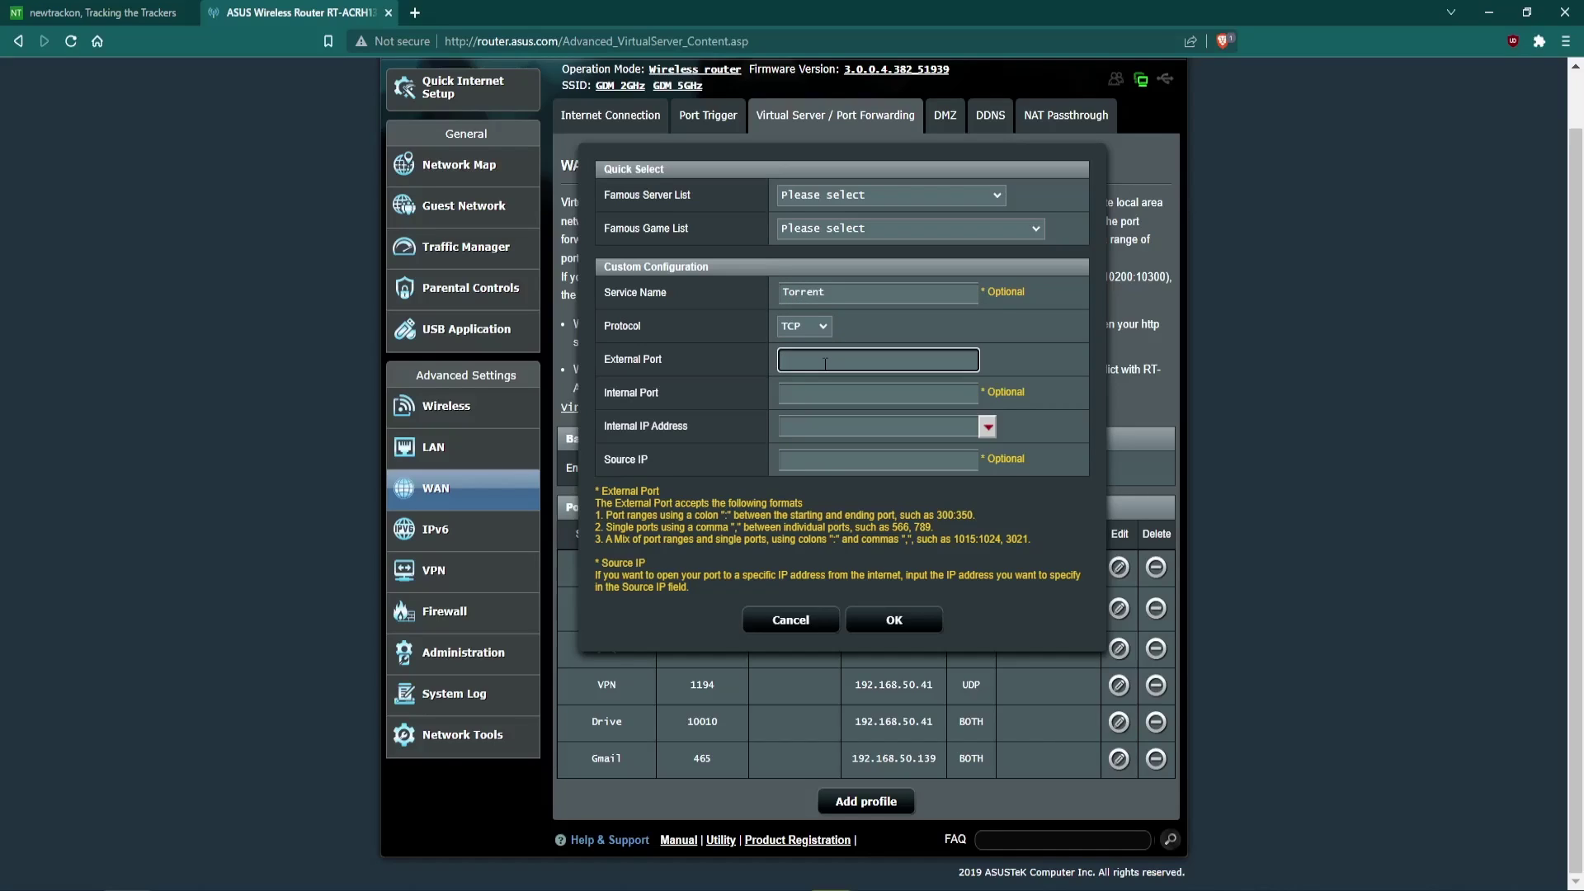
text(6969)
drag(693, 364, 582, 354)
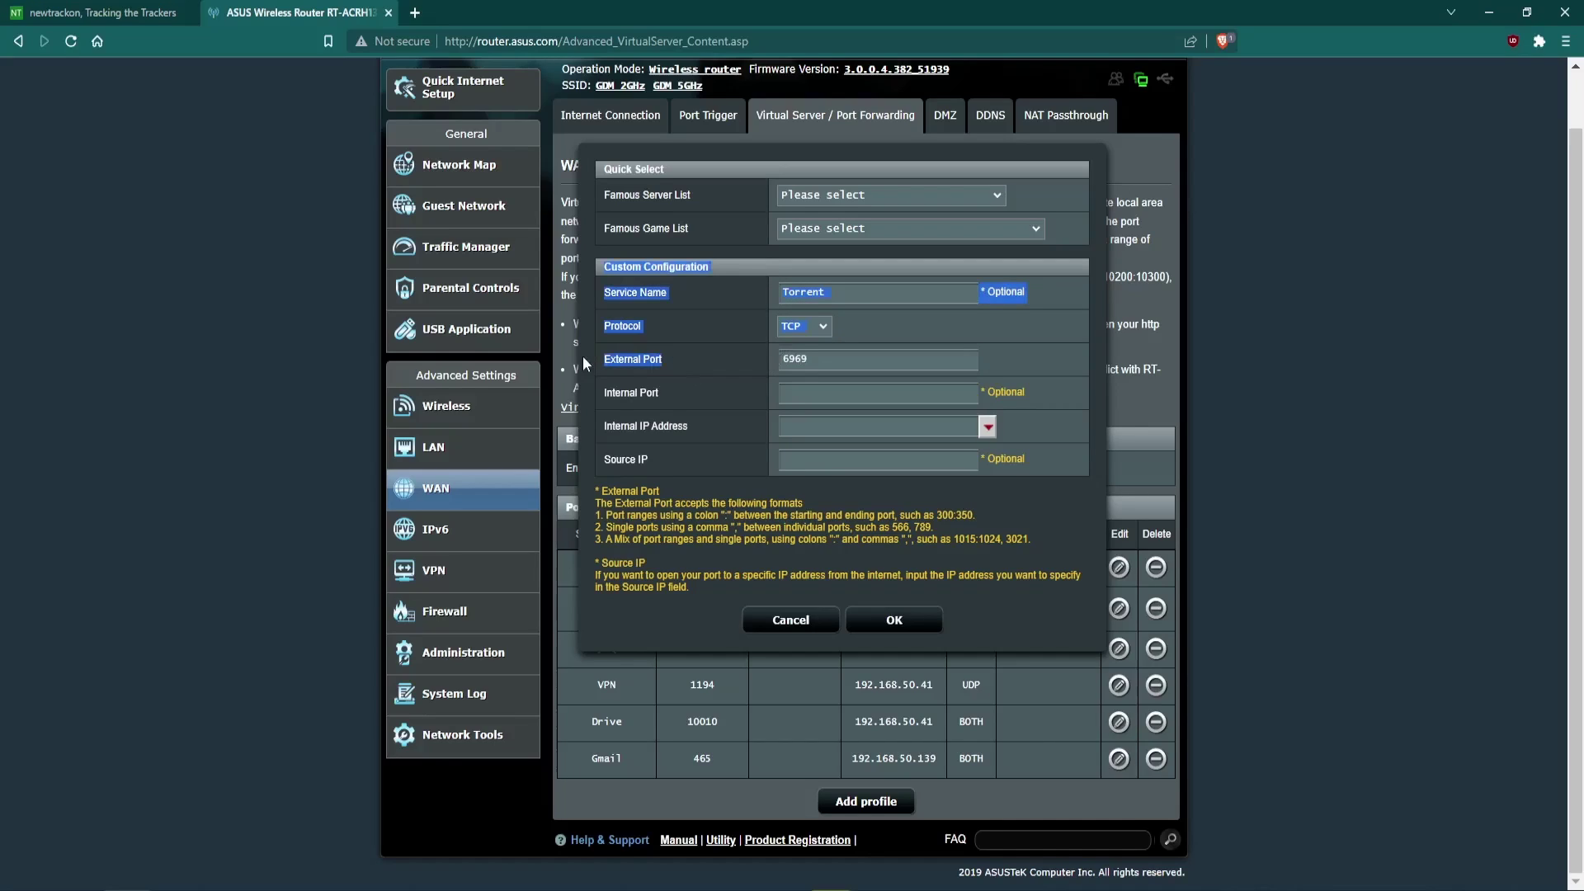
click(892, 424)
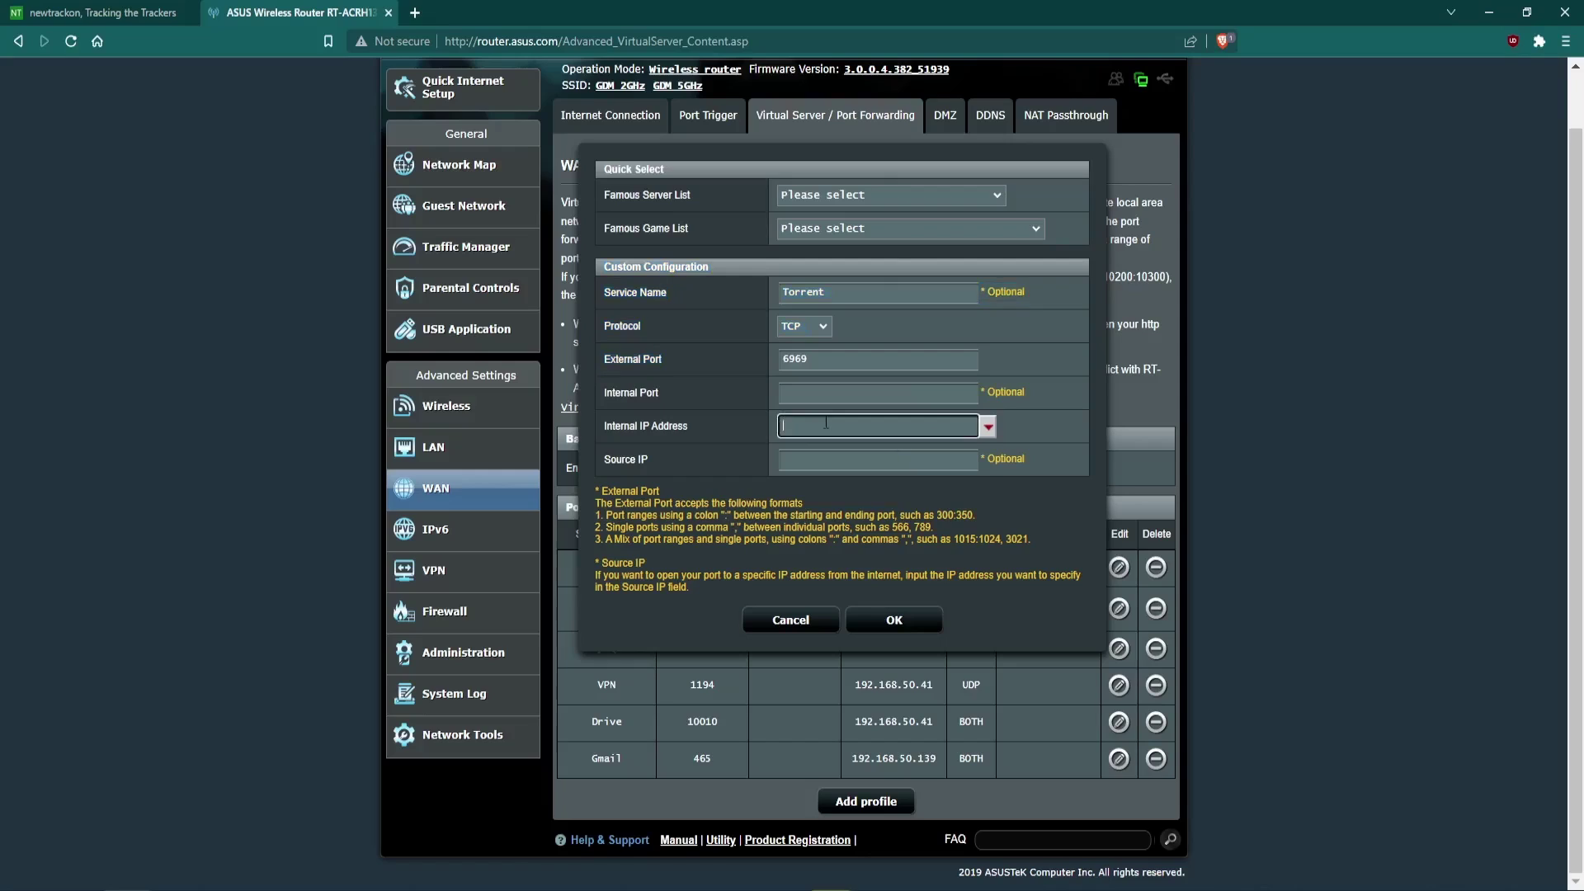
click(988, 428)
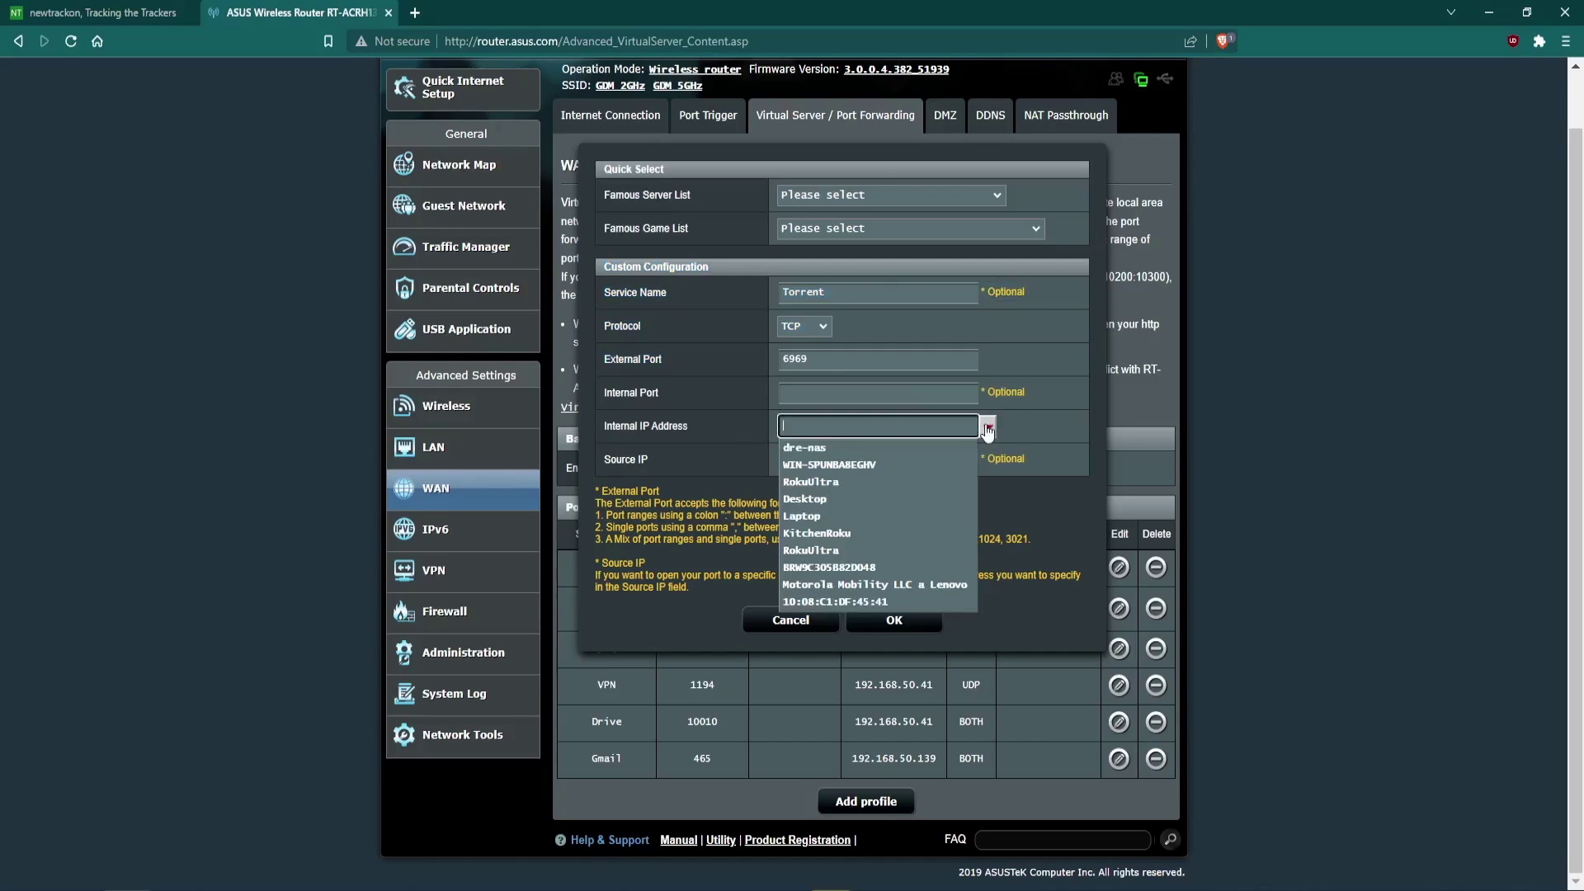
click(869, 500)
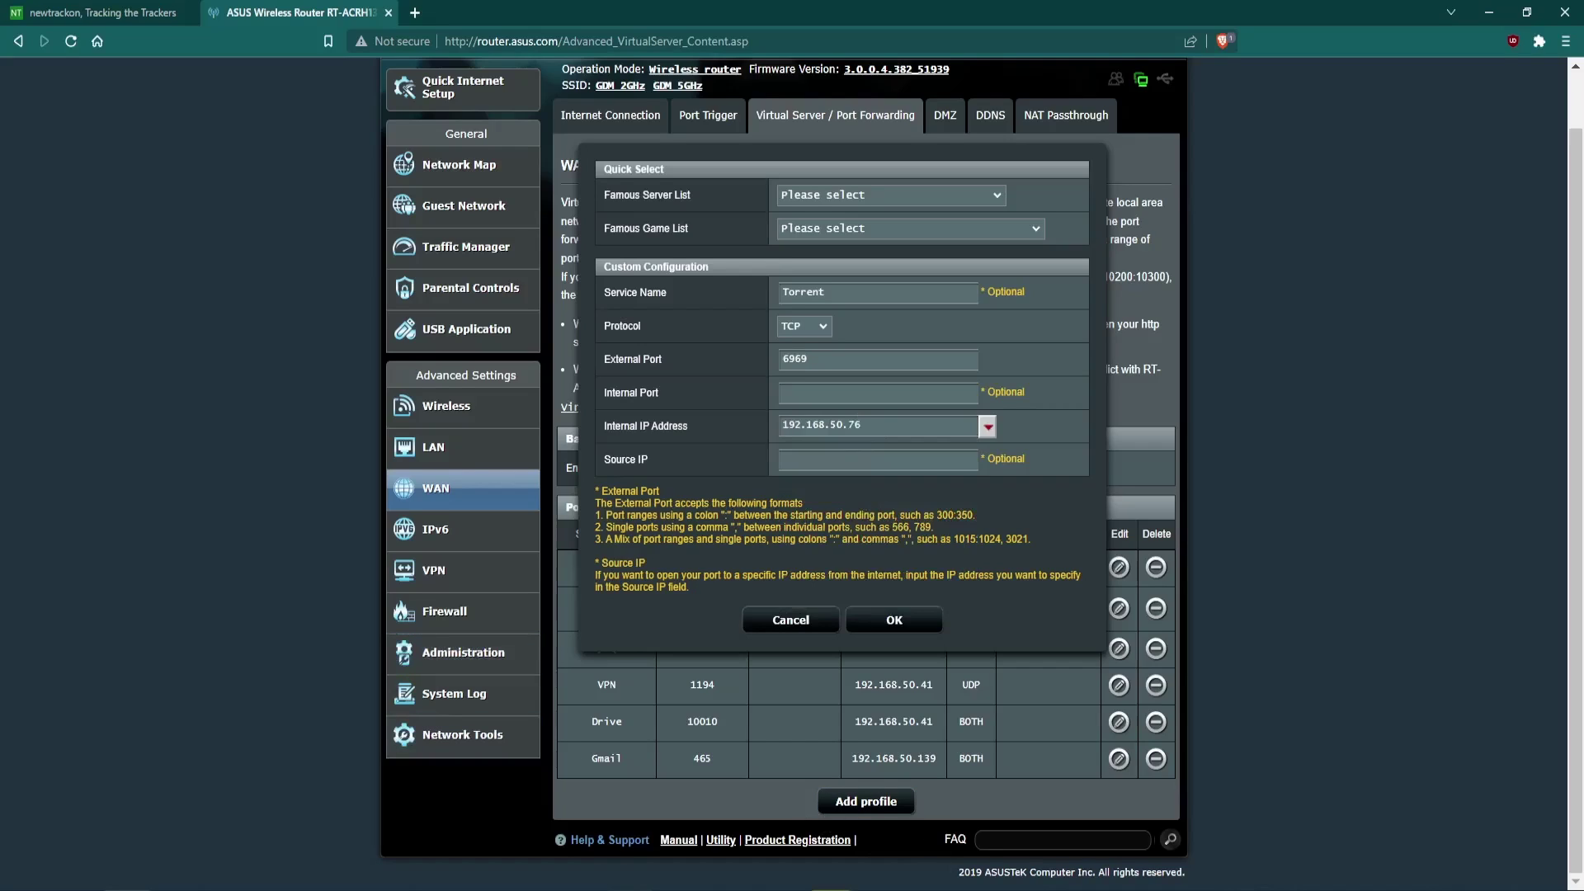
Run ipconfig in PowerShell and select the Wi-Fi IPv4 address 192.168.50.76.
key(super+1)
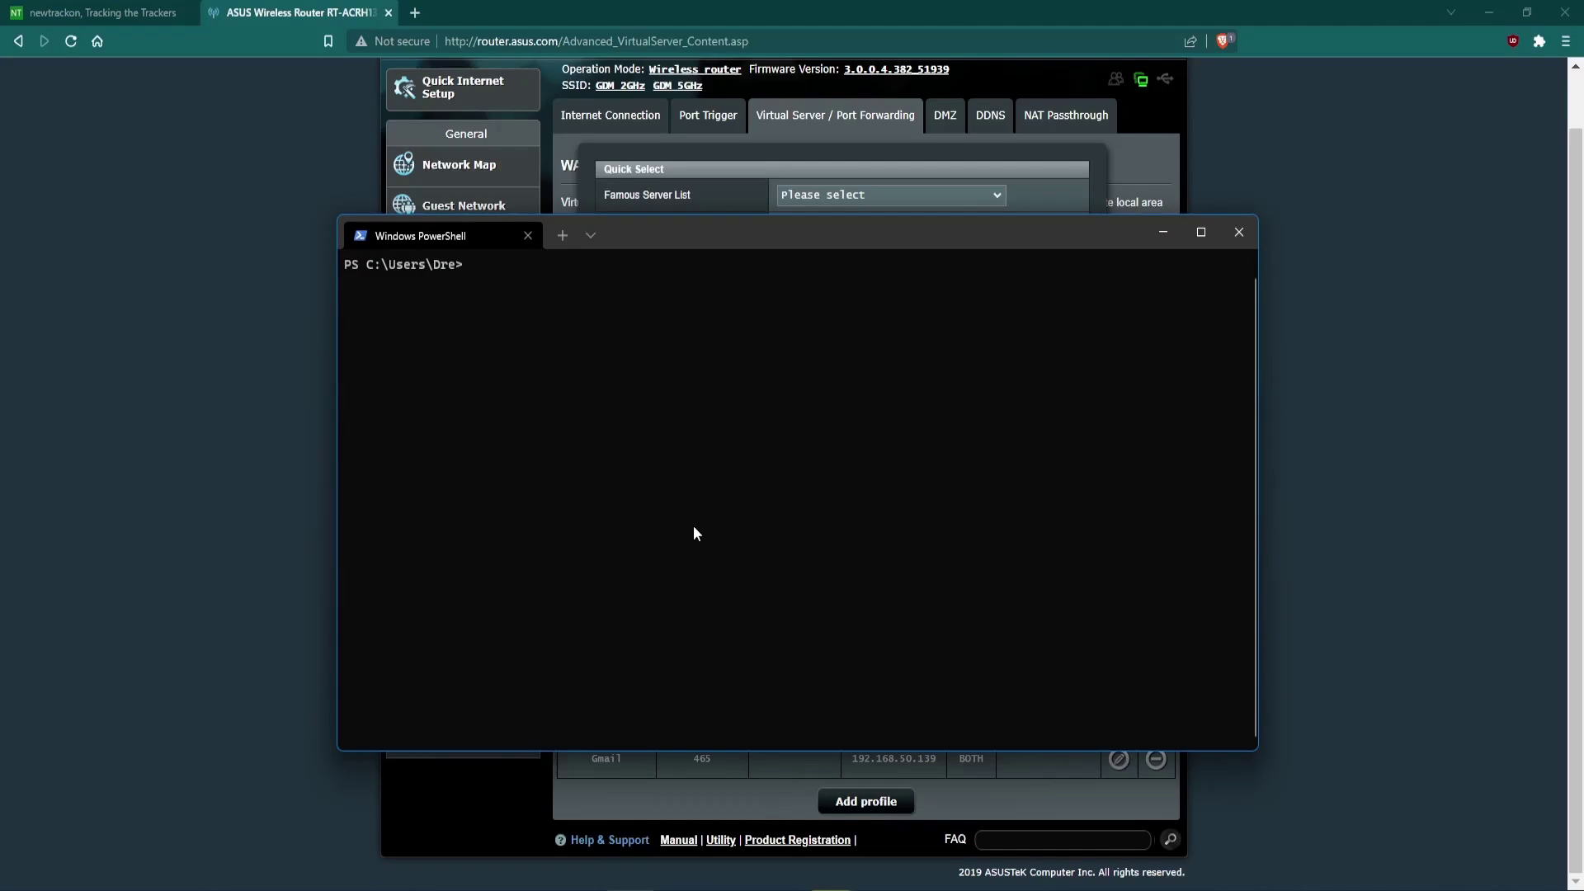
text(ipconfig)
key(Return)
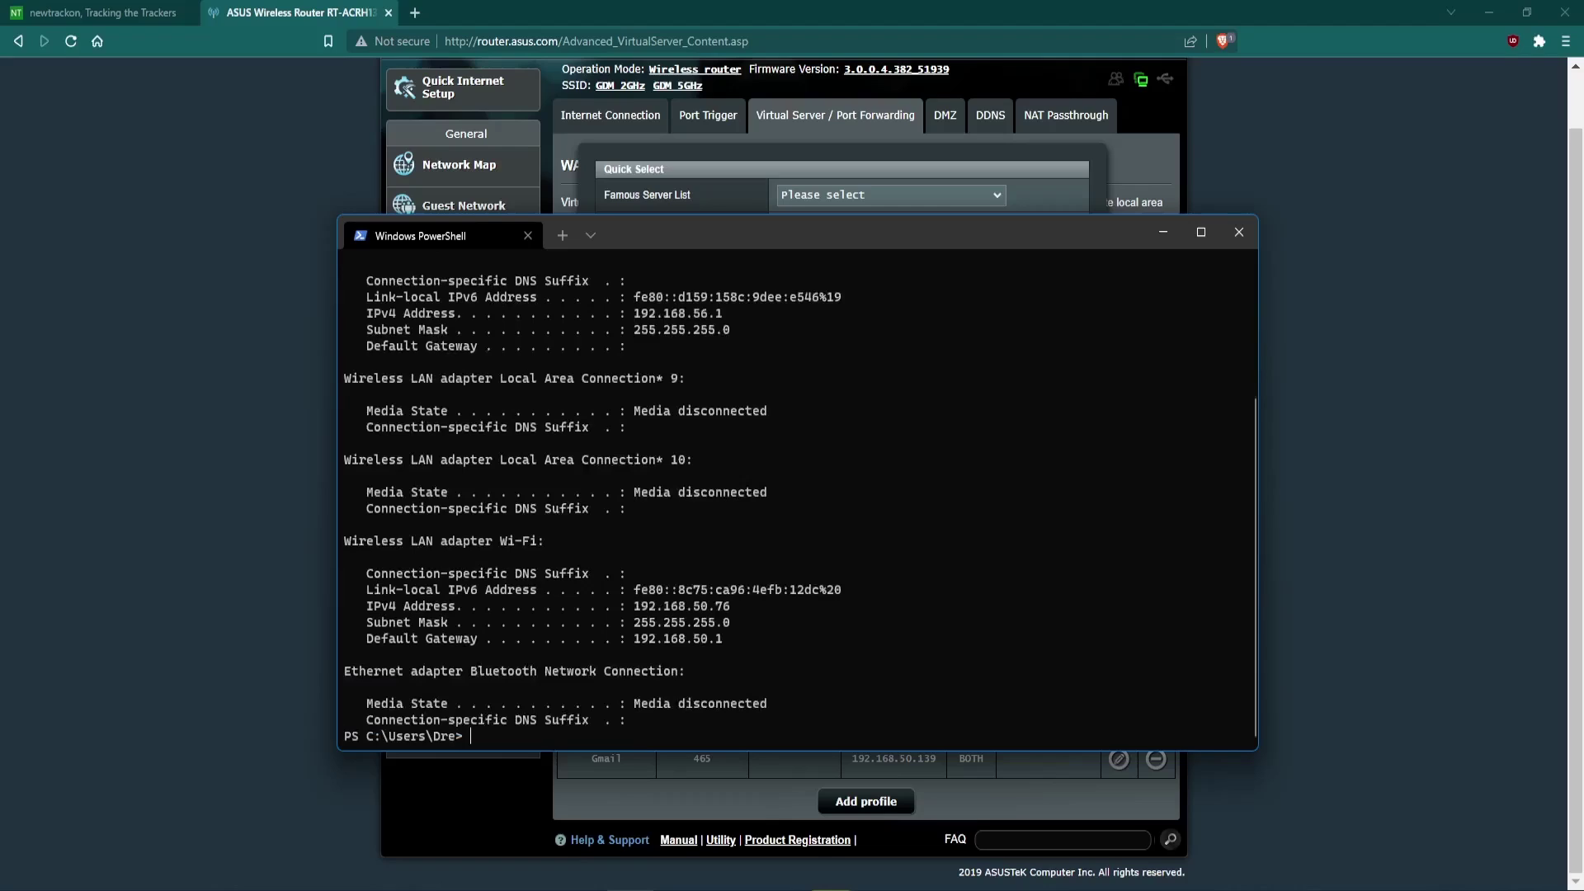
drag(346, 616, 729, 612)
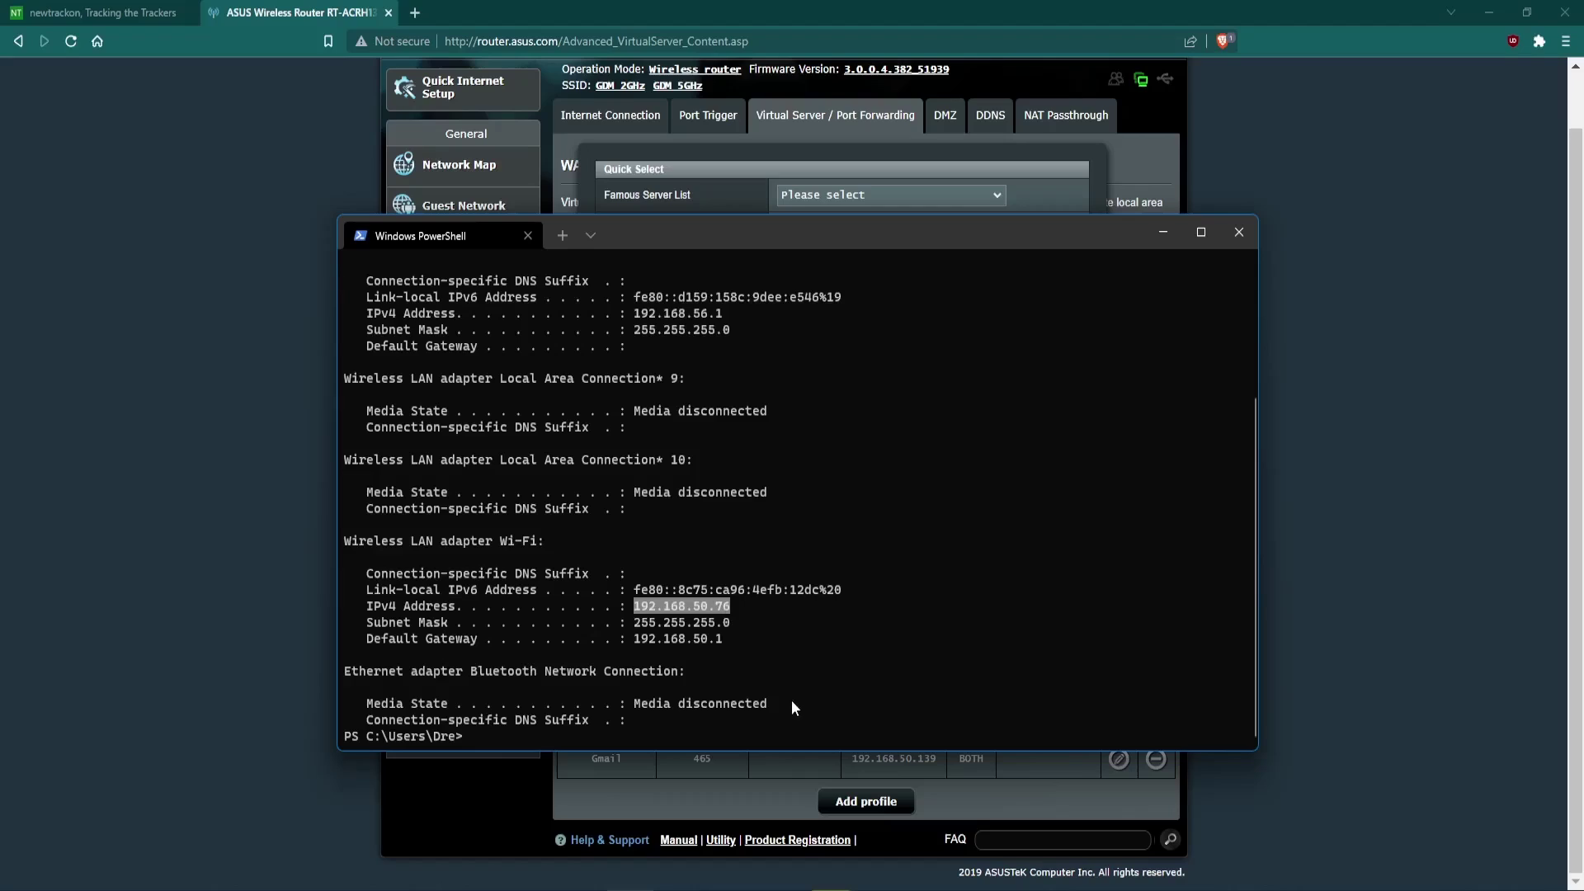
Paste 192.168.50.76 into the router form's Internal IP Address field.
click(291, 569)
click(791, 429)
text(192.168.50.76)
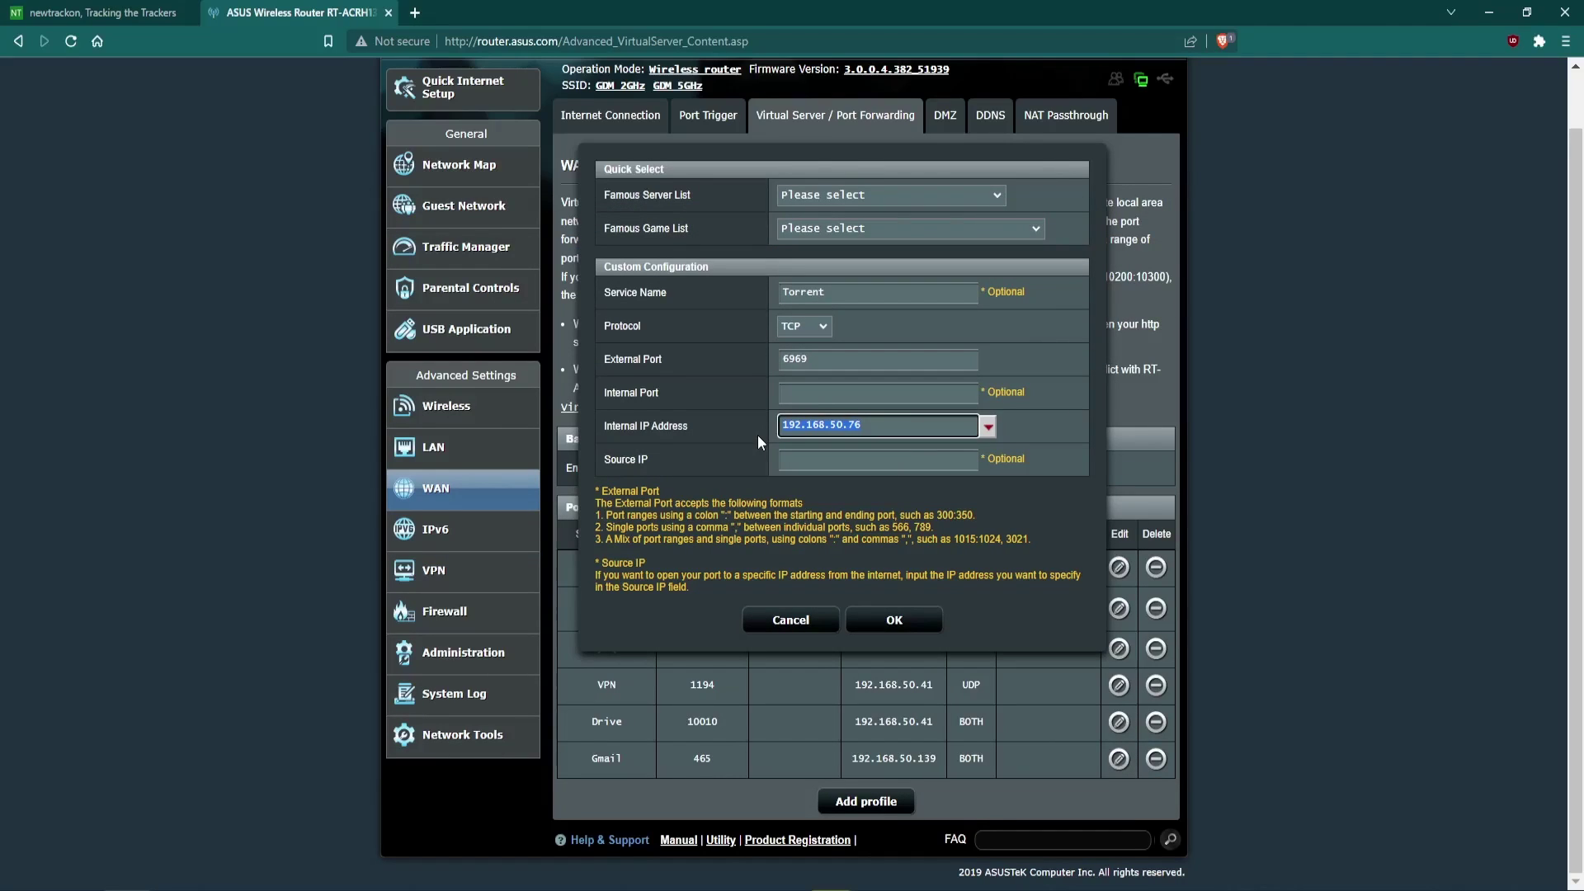
Save the Torrent forwarding entry, then save it again with protocol set to UDP.
click(836, 354)
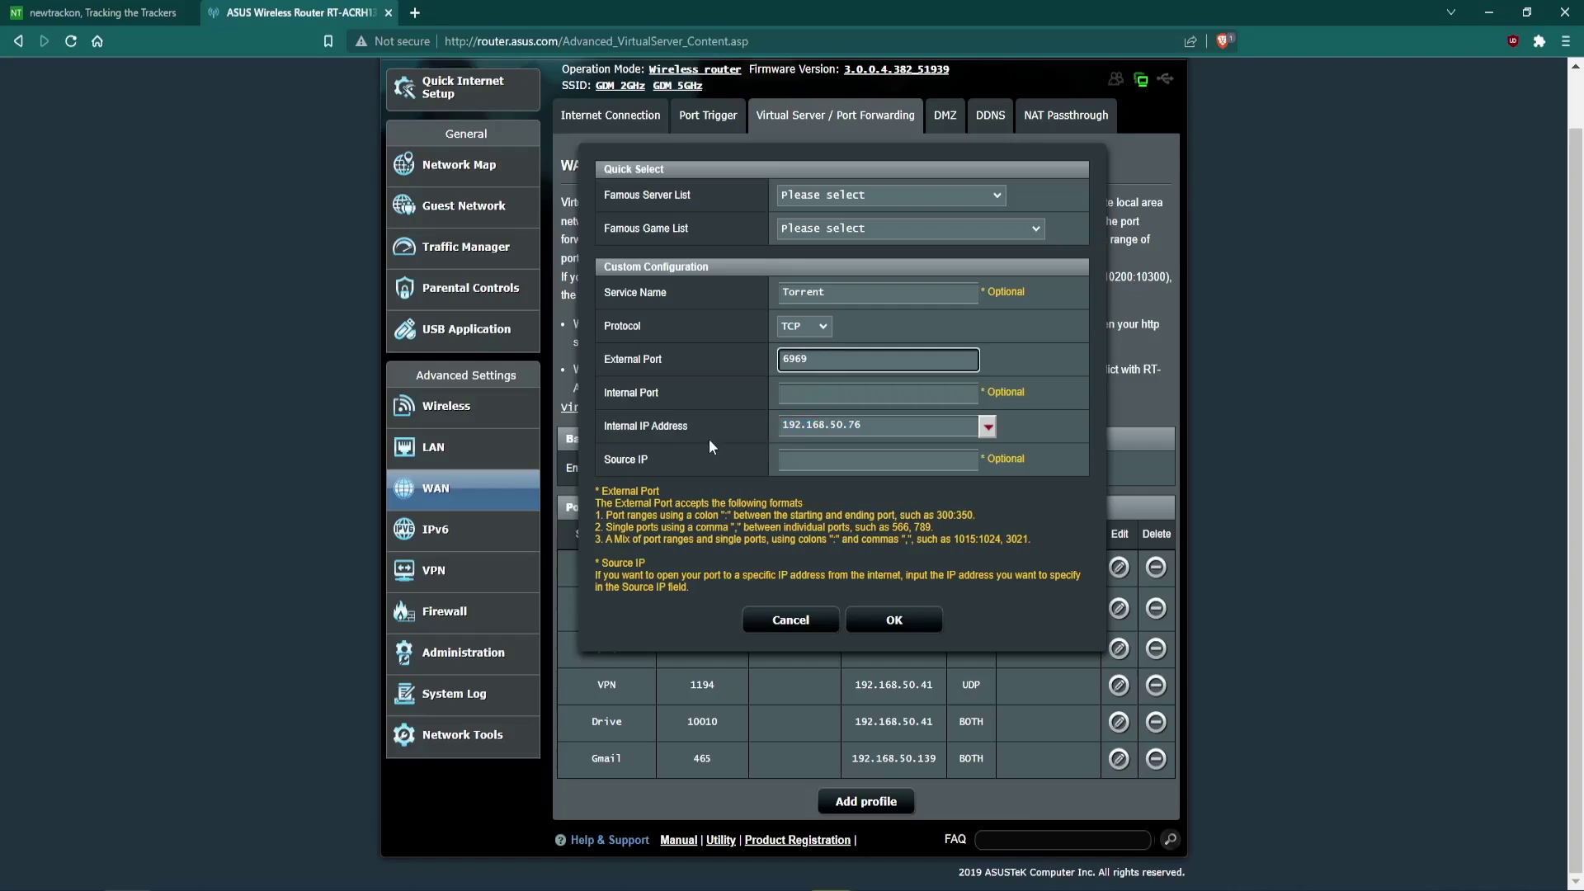
click(900, 620)
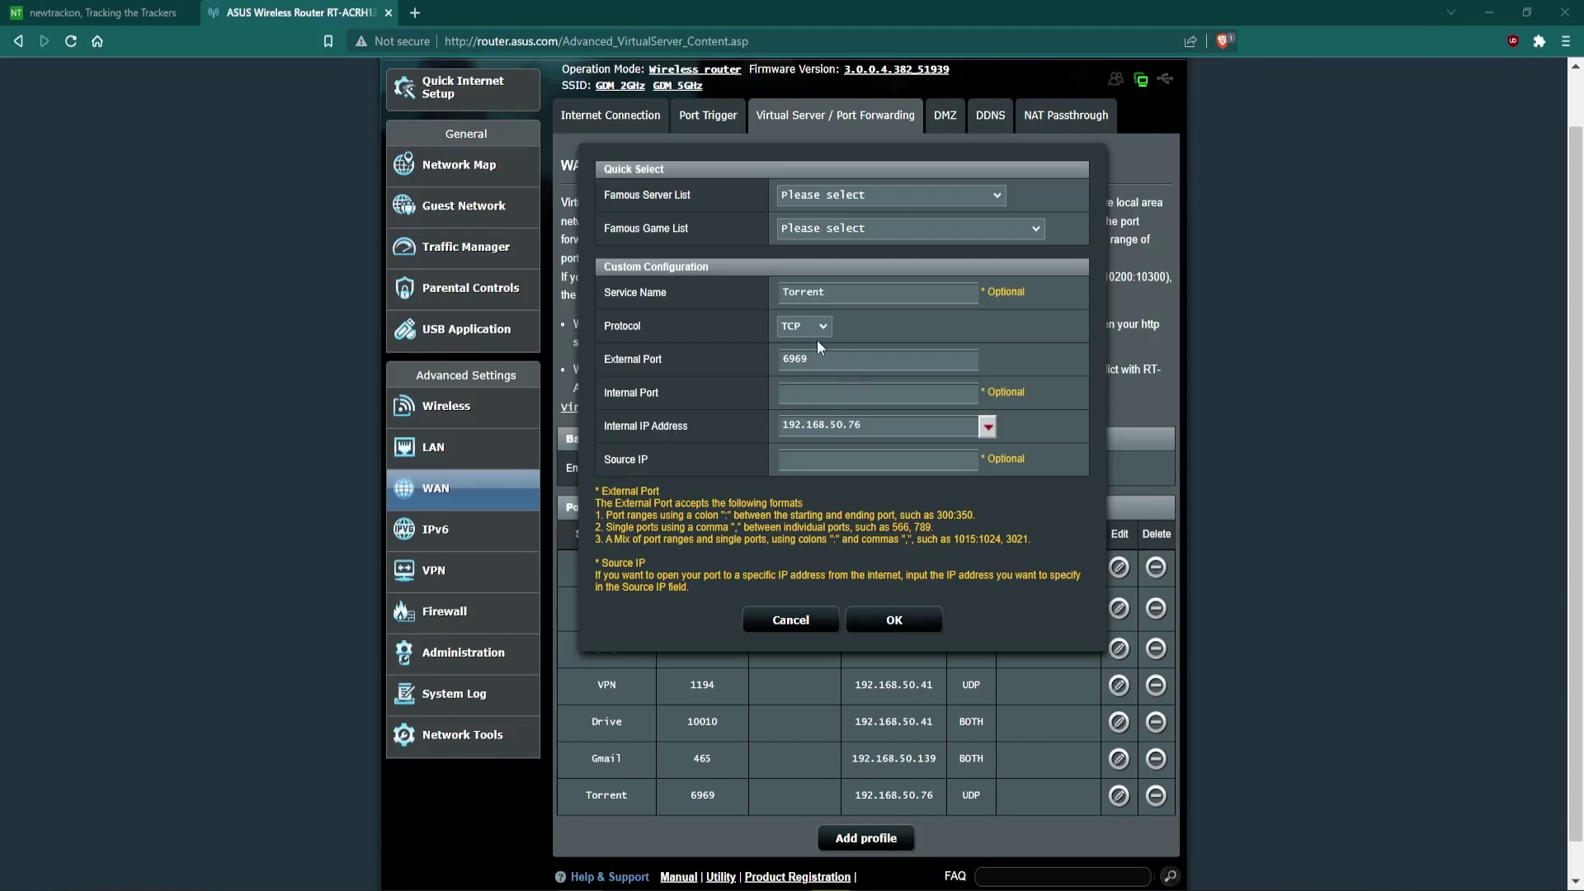
click(805, 329)
click(798, 354)
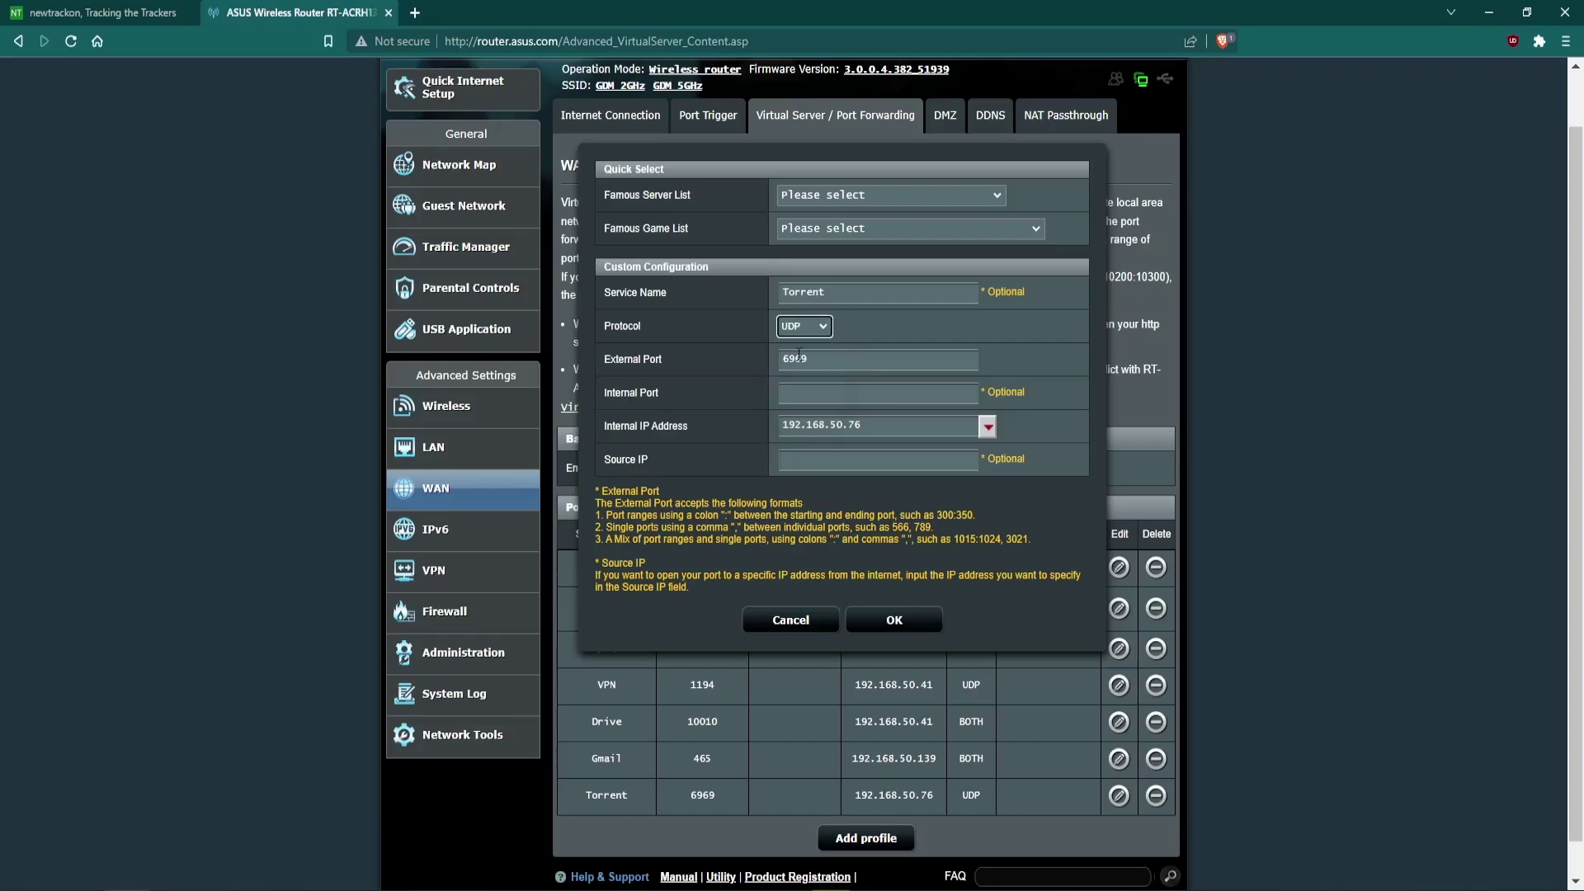
click(894, 620)
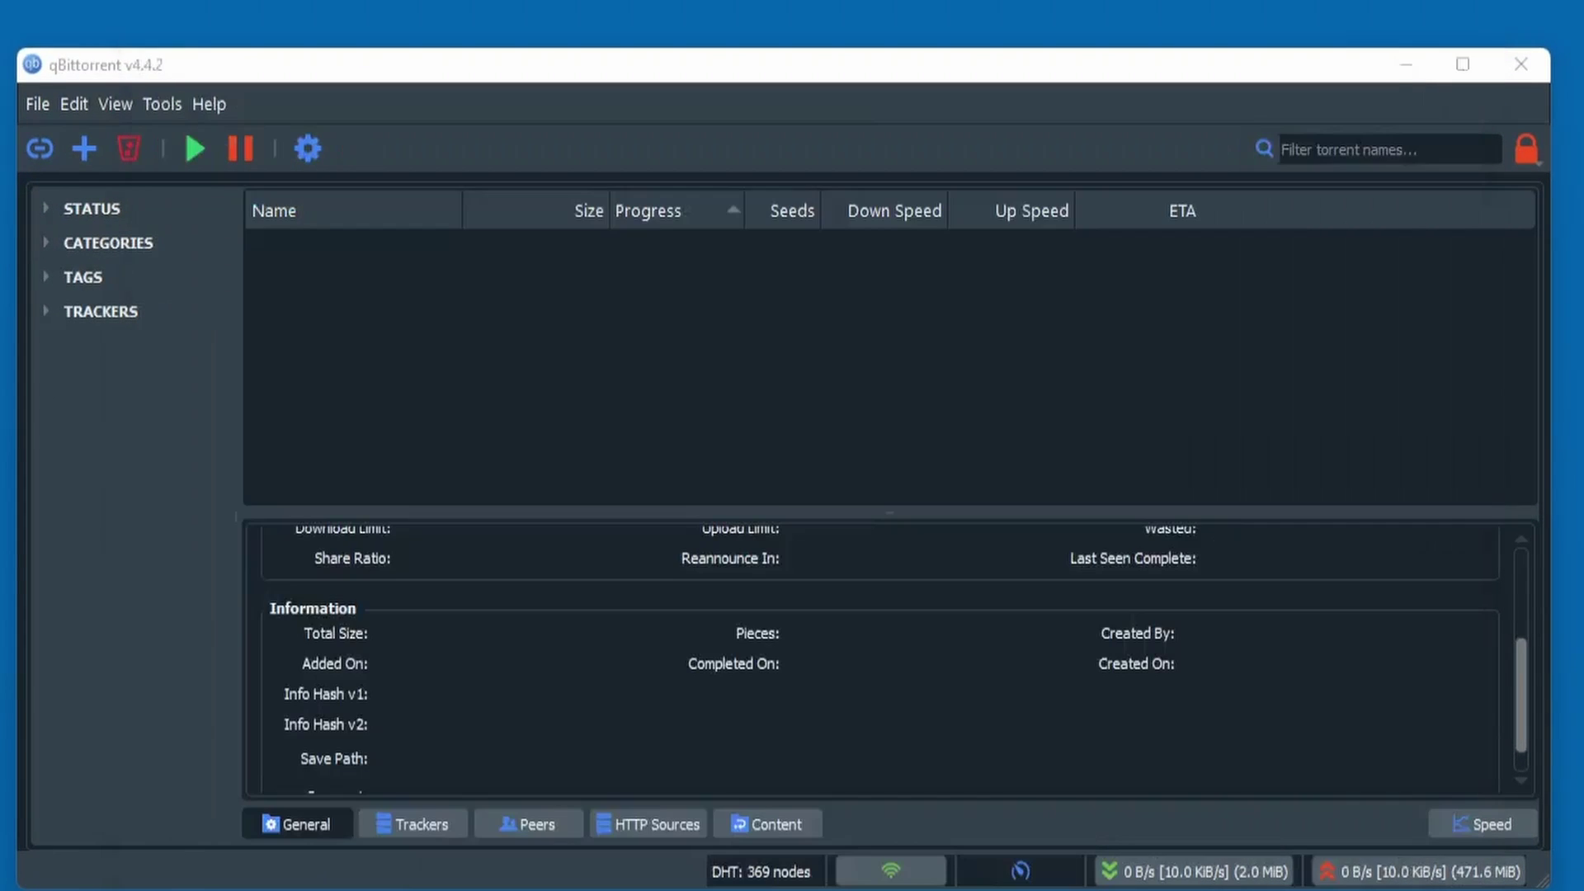
Start a new torrent in Torrent Creator with C:\torrents\smokey.mp4 as the file to share.
click(739, 336)
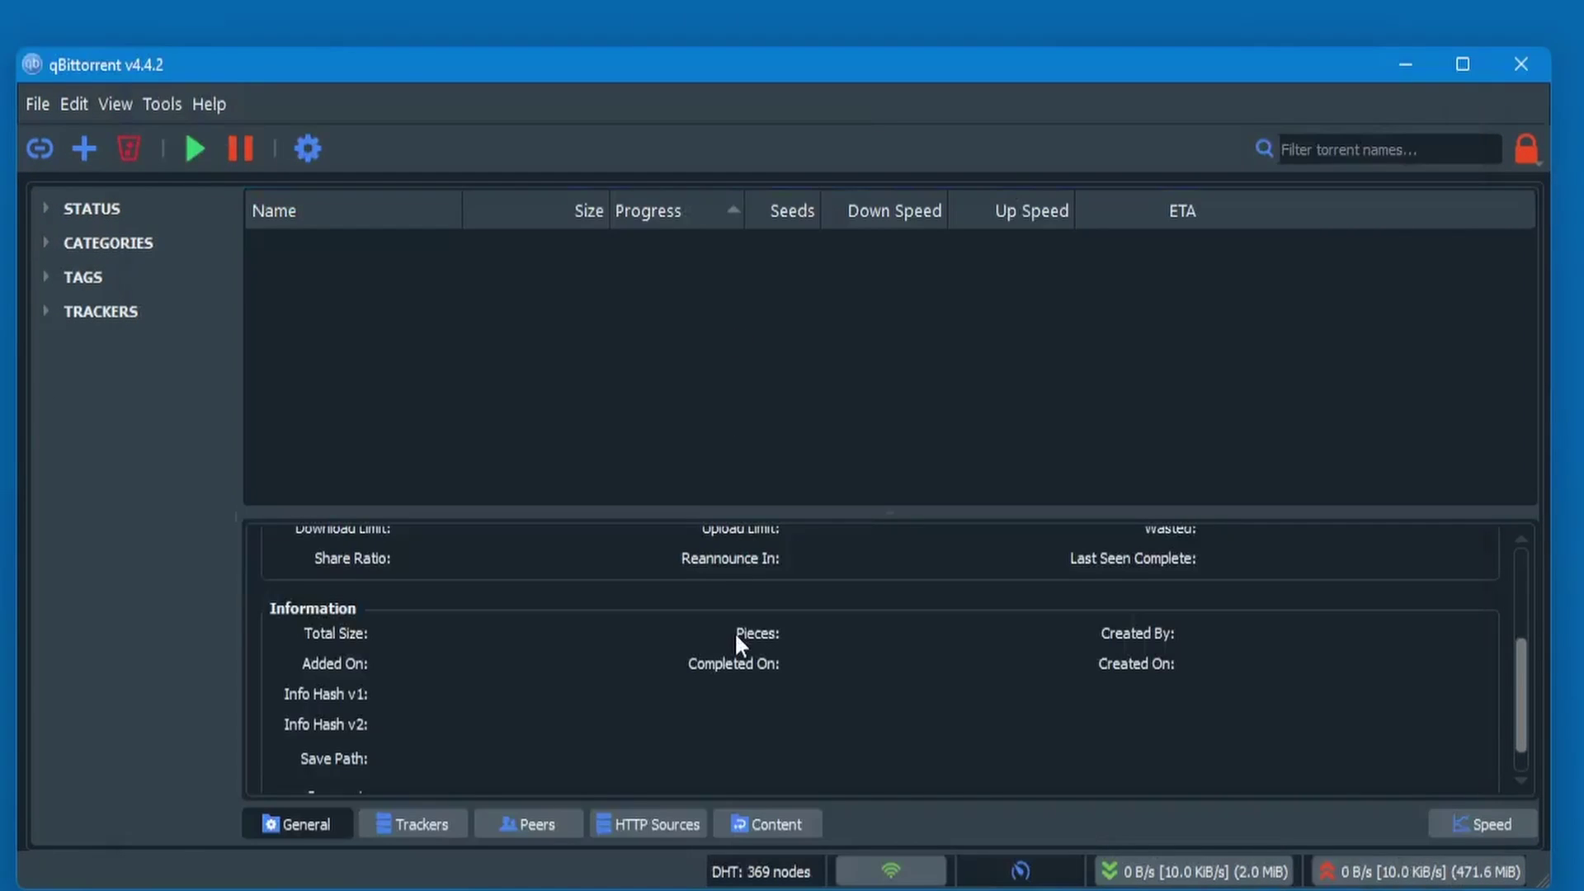
click(171, 99)
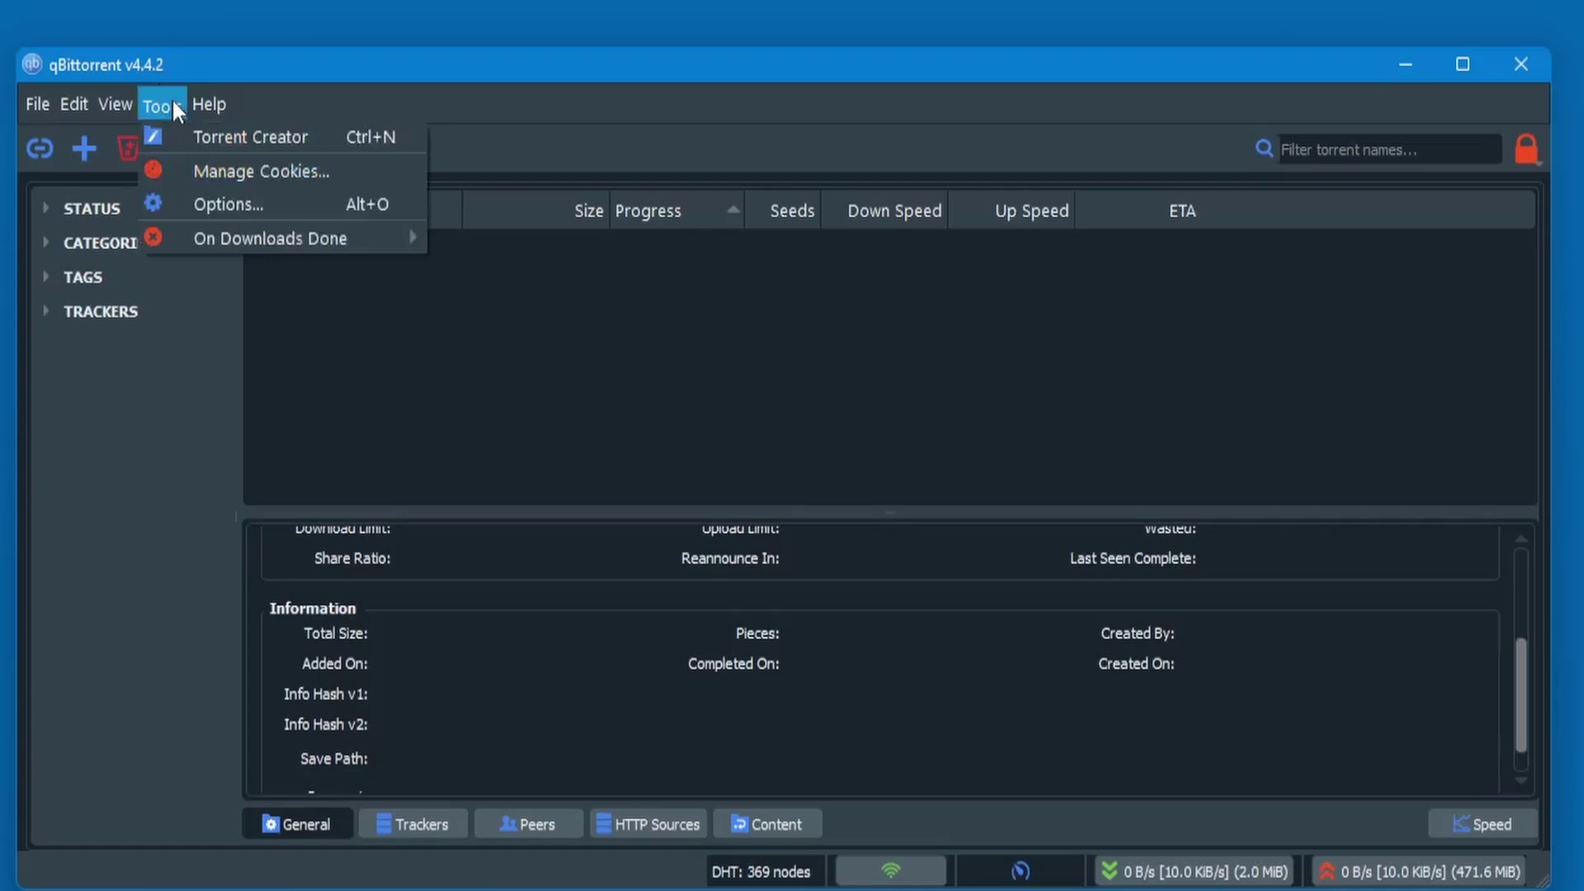
click(271, 137)
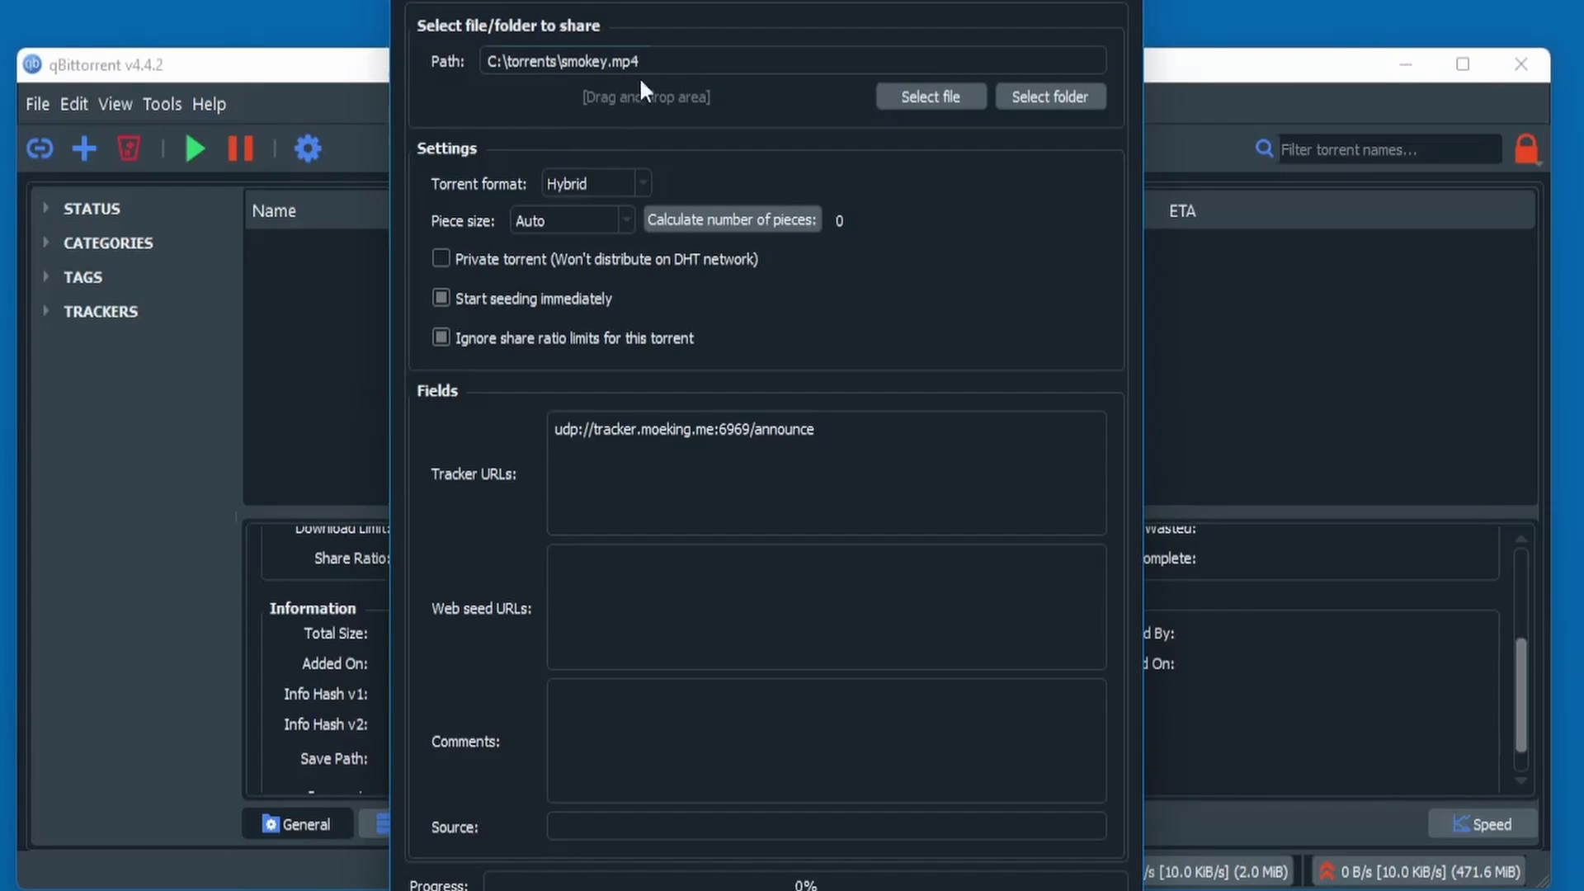
click(897, 95)
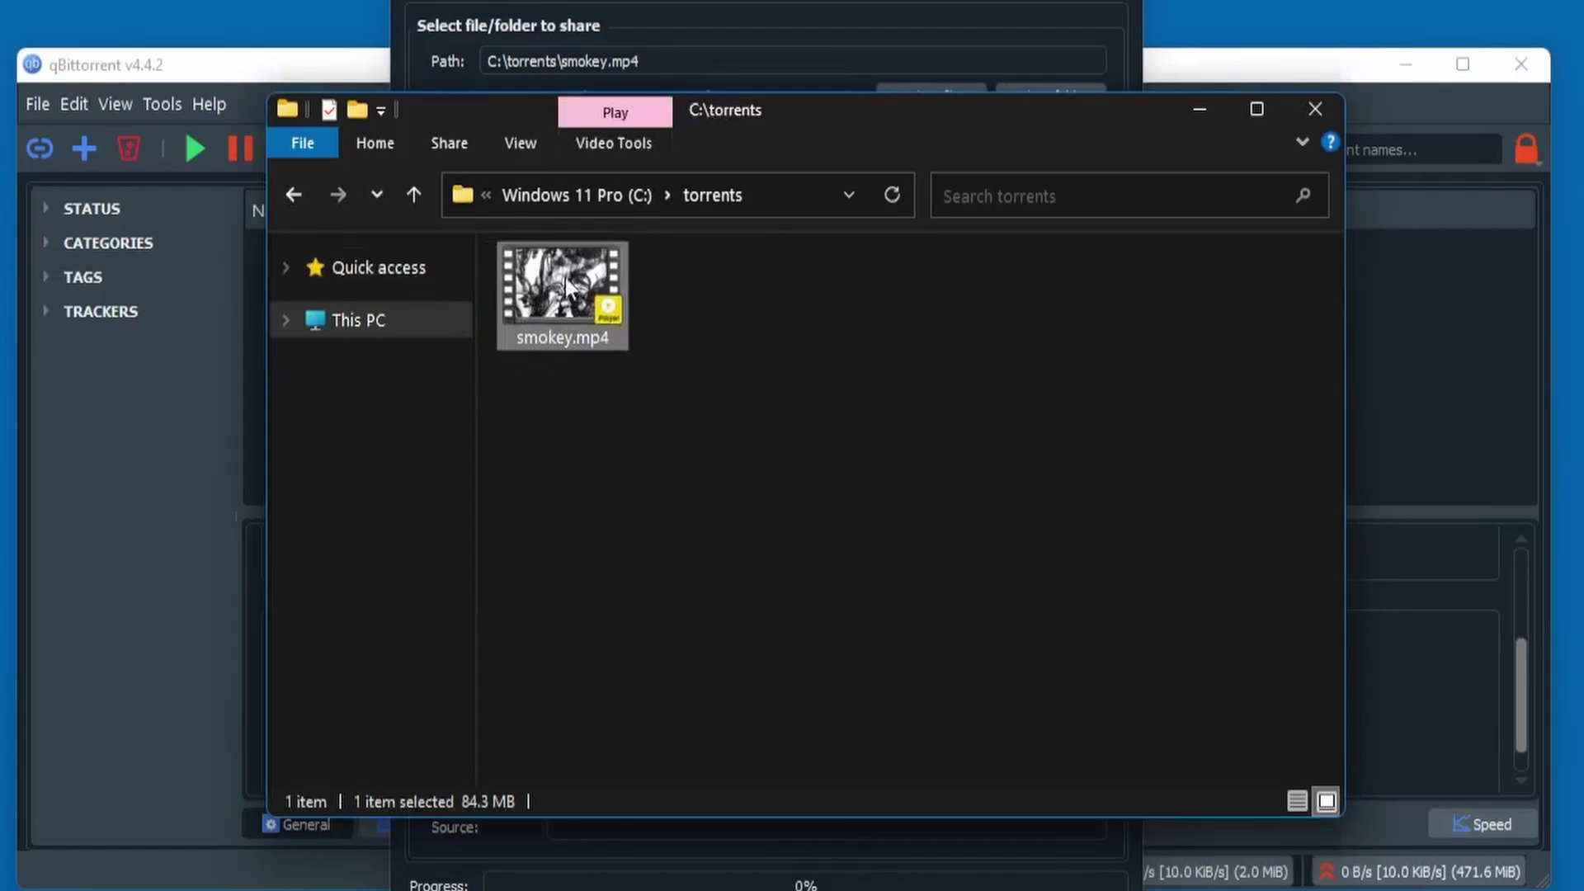
click(825, 78)
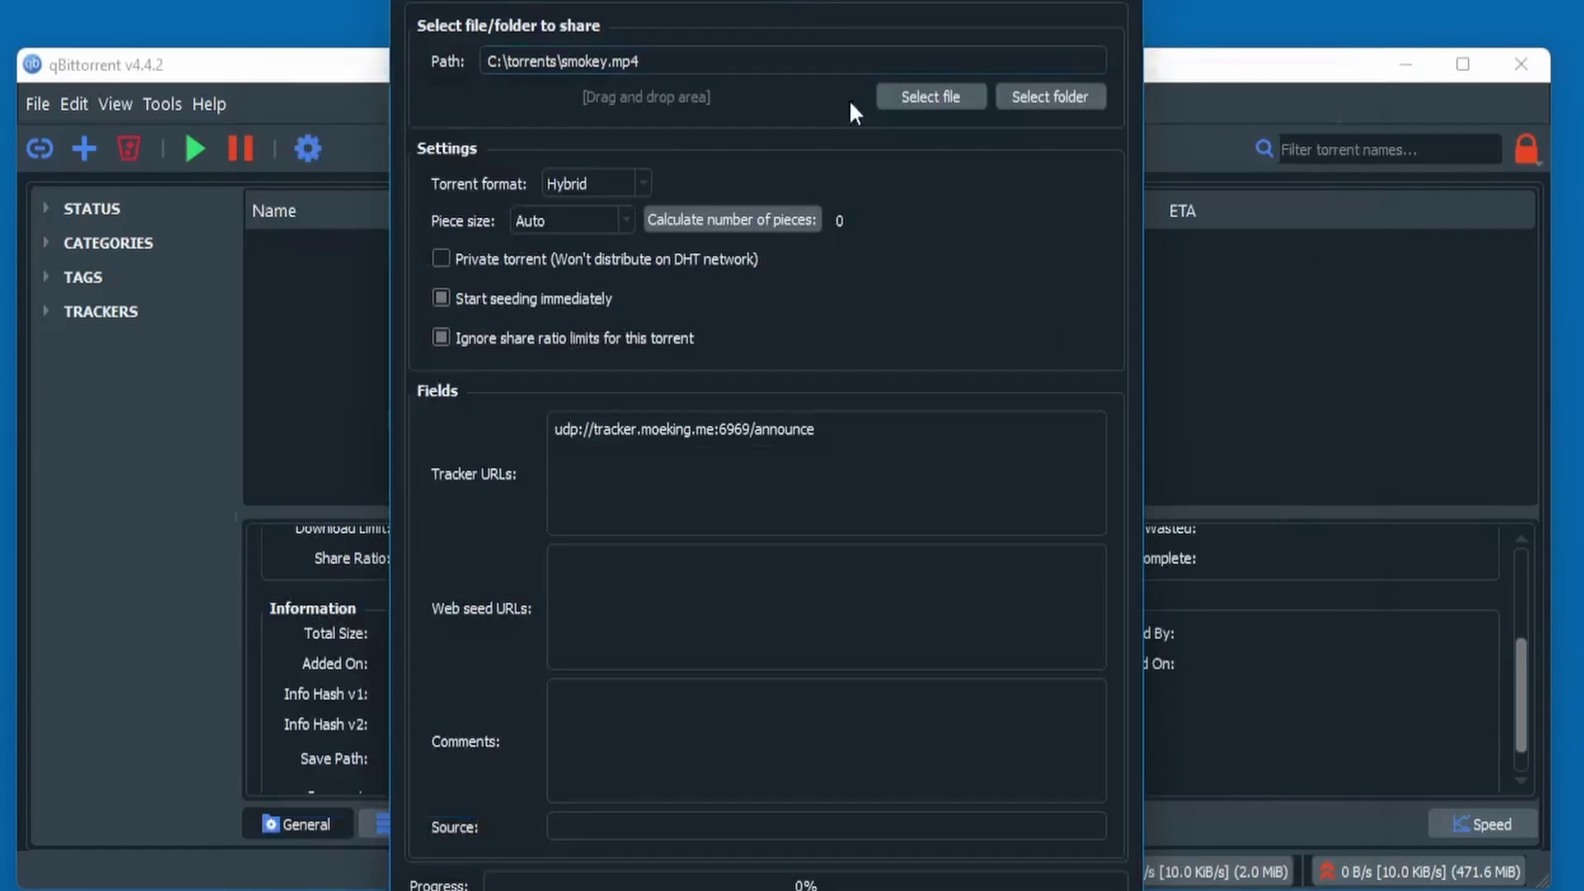
click(898, 96)
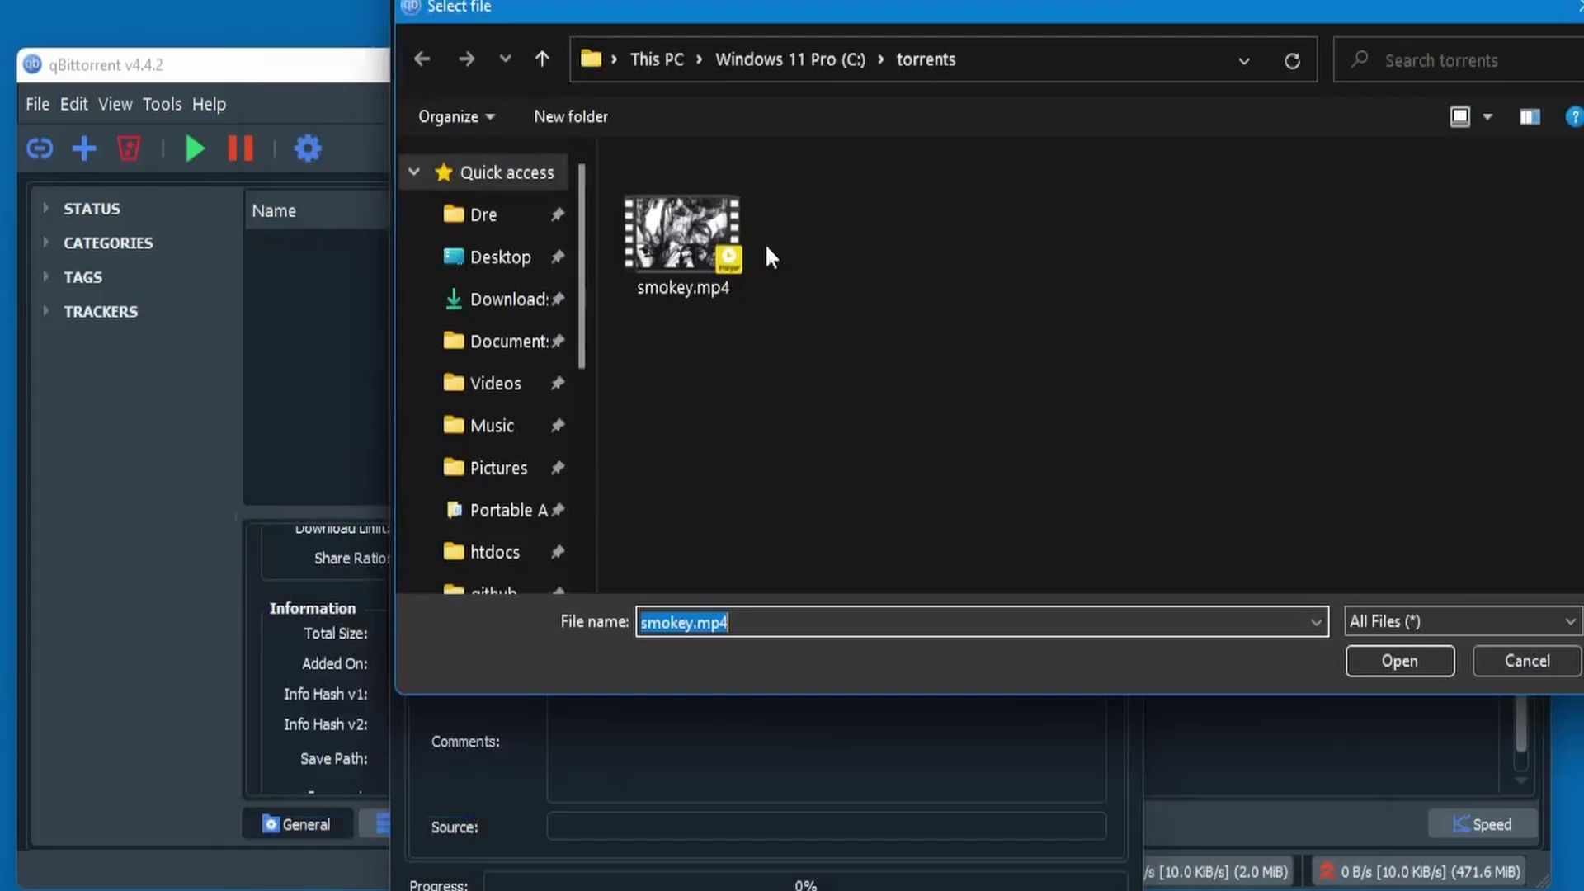
double_click(691, 238)
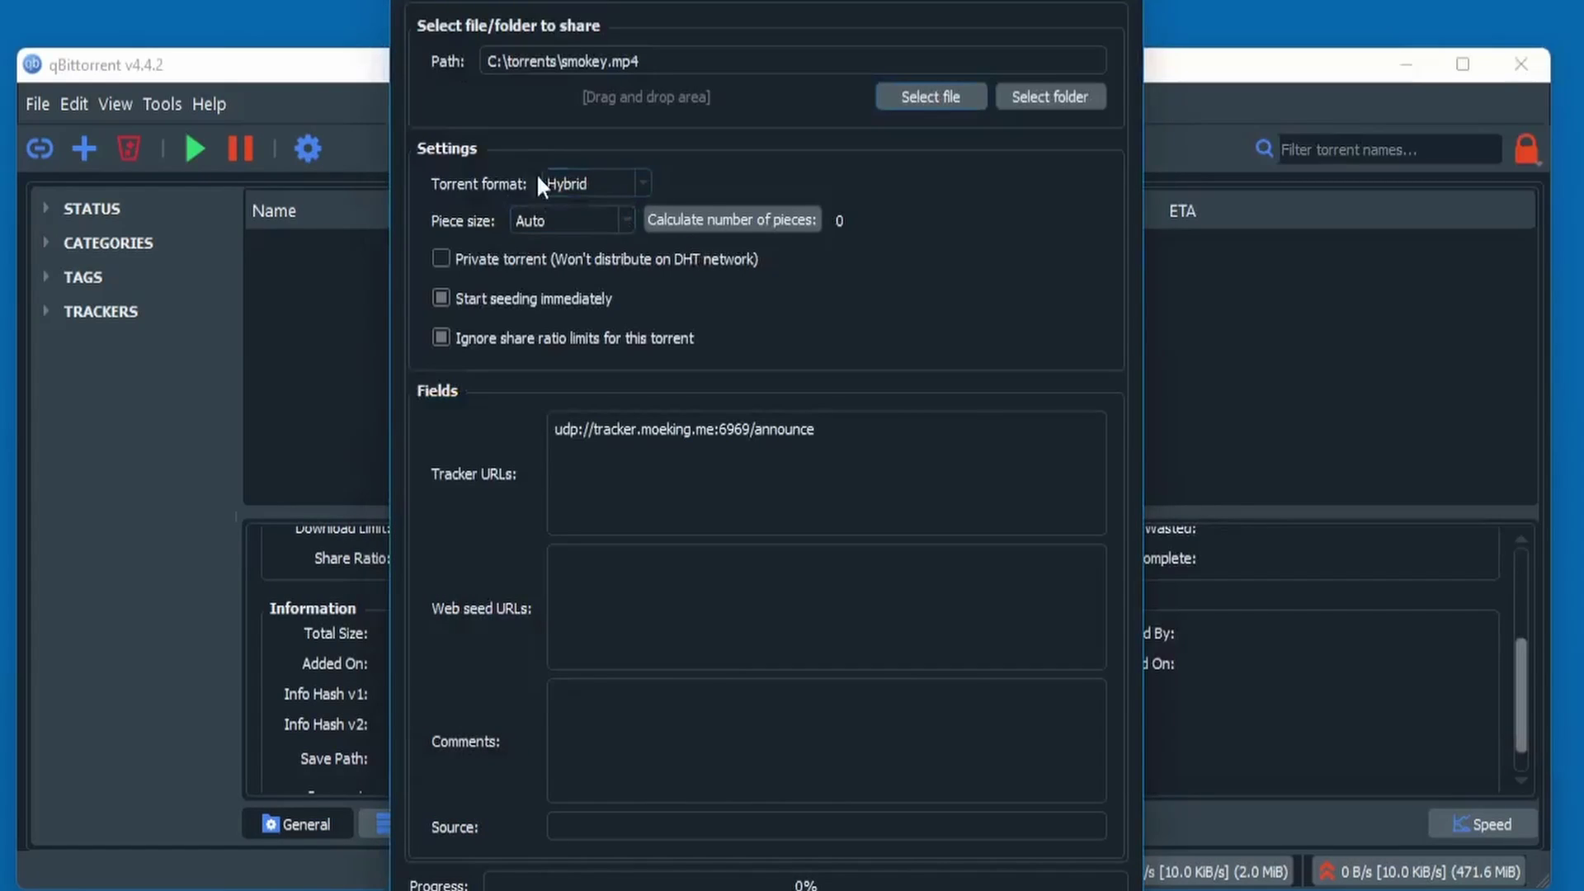
Keep the Hybrid torrent format and the moeking.me tracker URL.
click(592, 182)
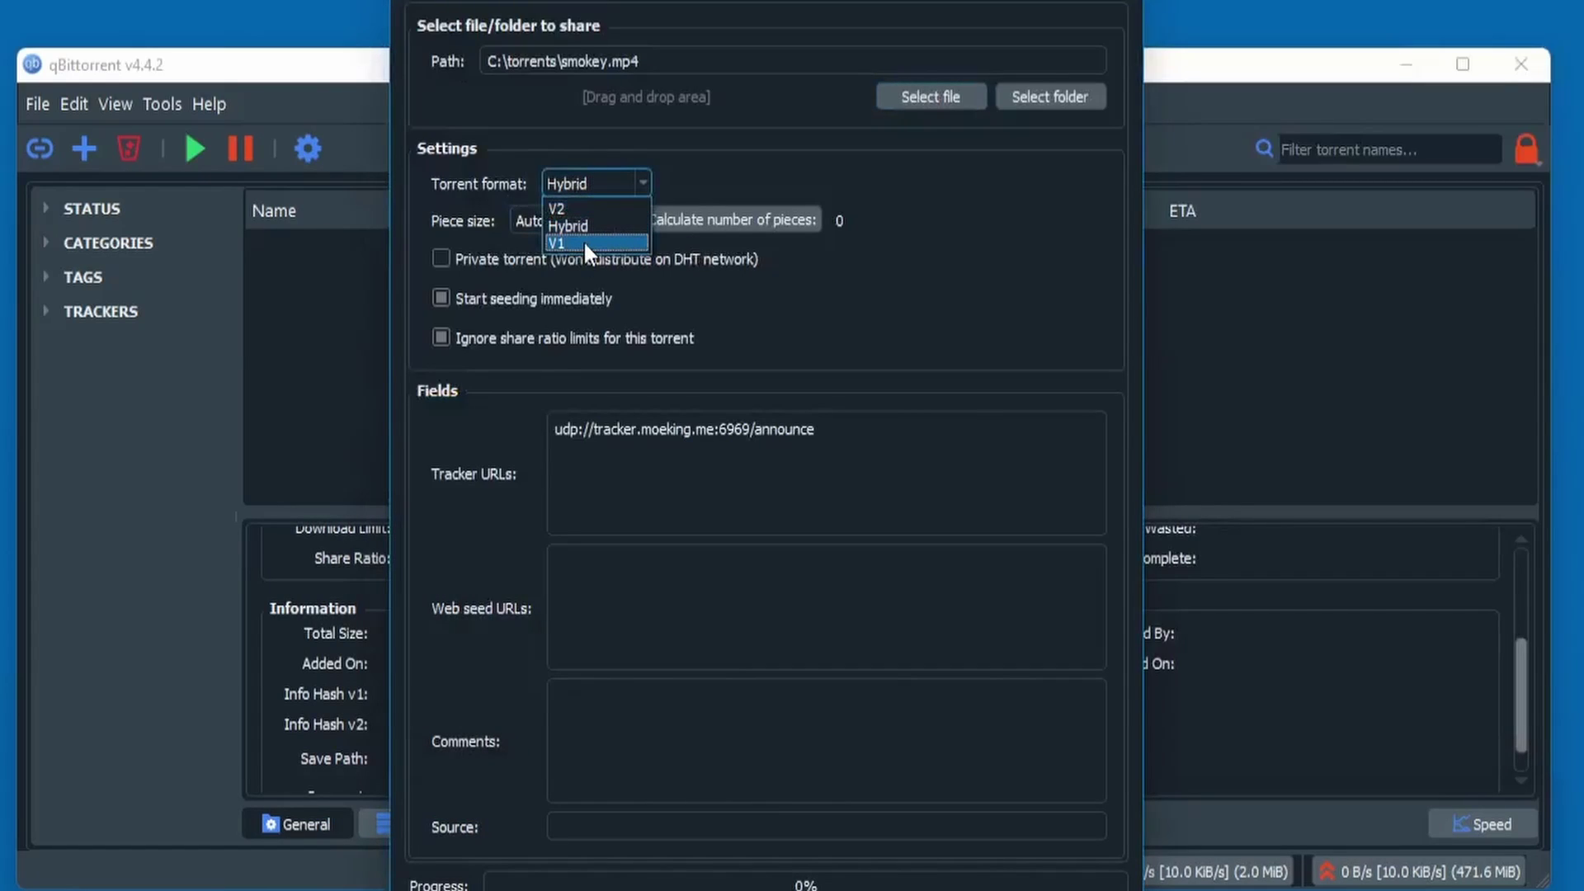
click(685, 452)
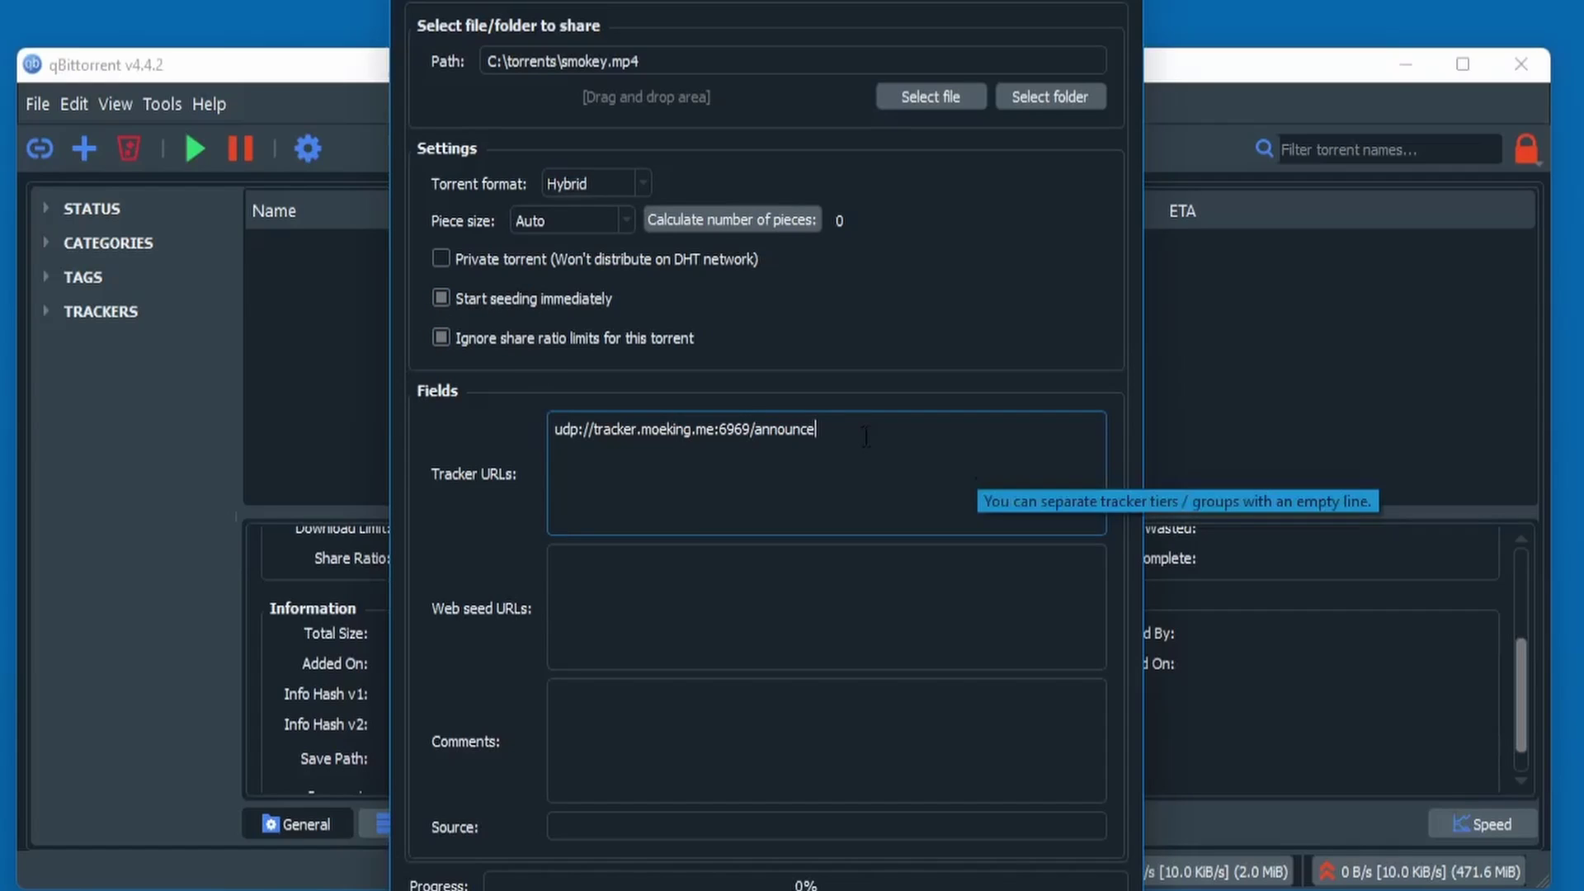
key(ctrl+a)
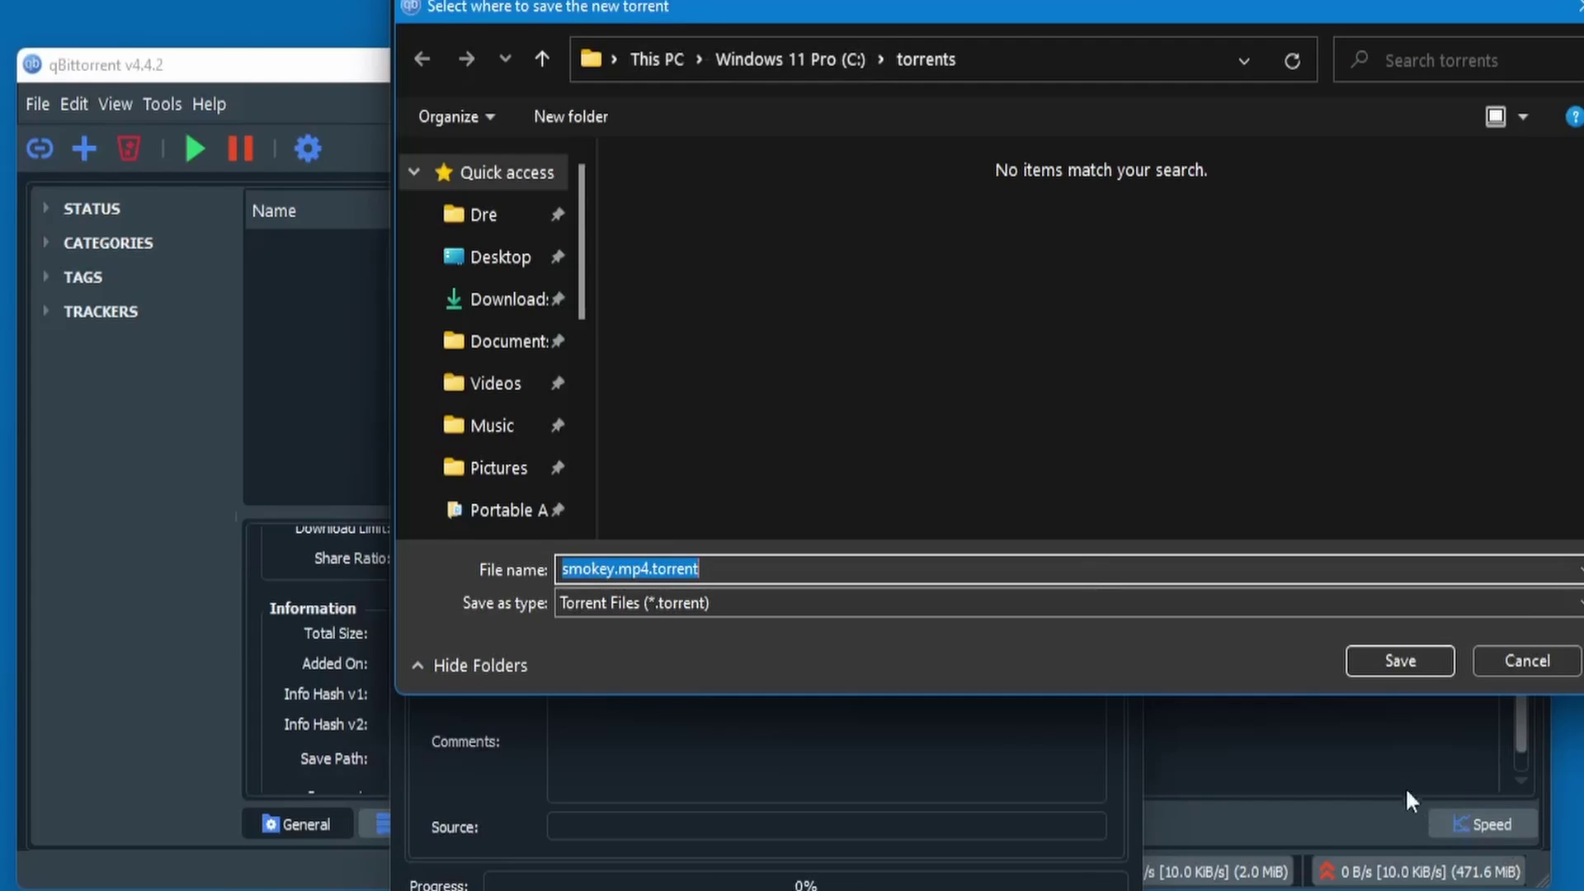
Save smokey.mp4.torrent in C:\torrents and close the Torrent Creator.
click(1399, 661)
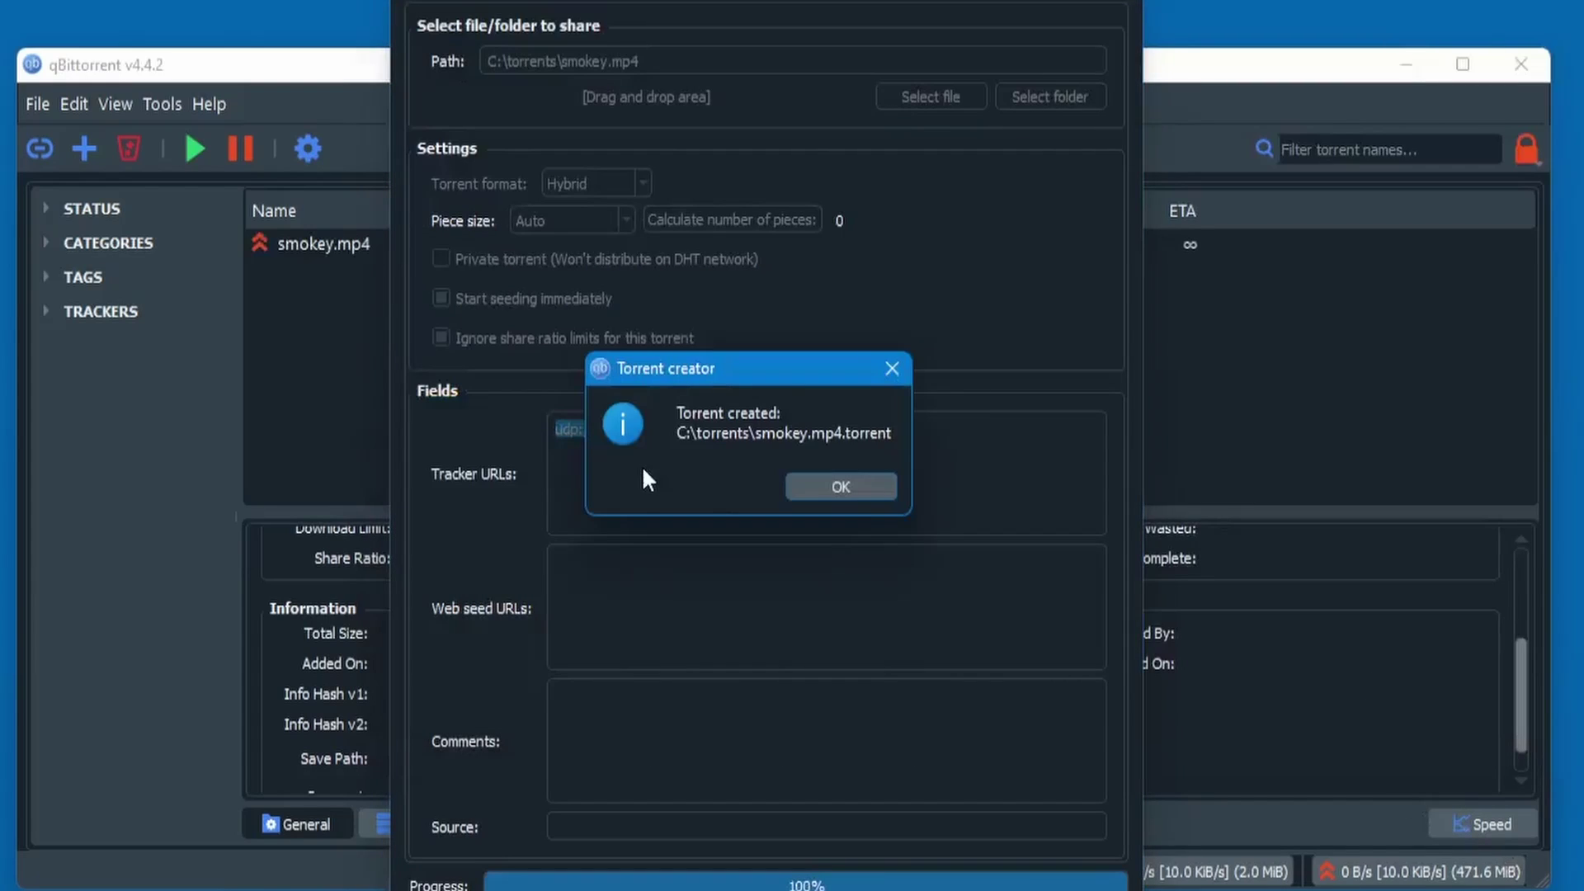
click(831, 486)
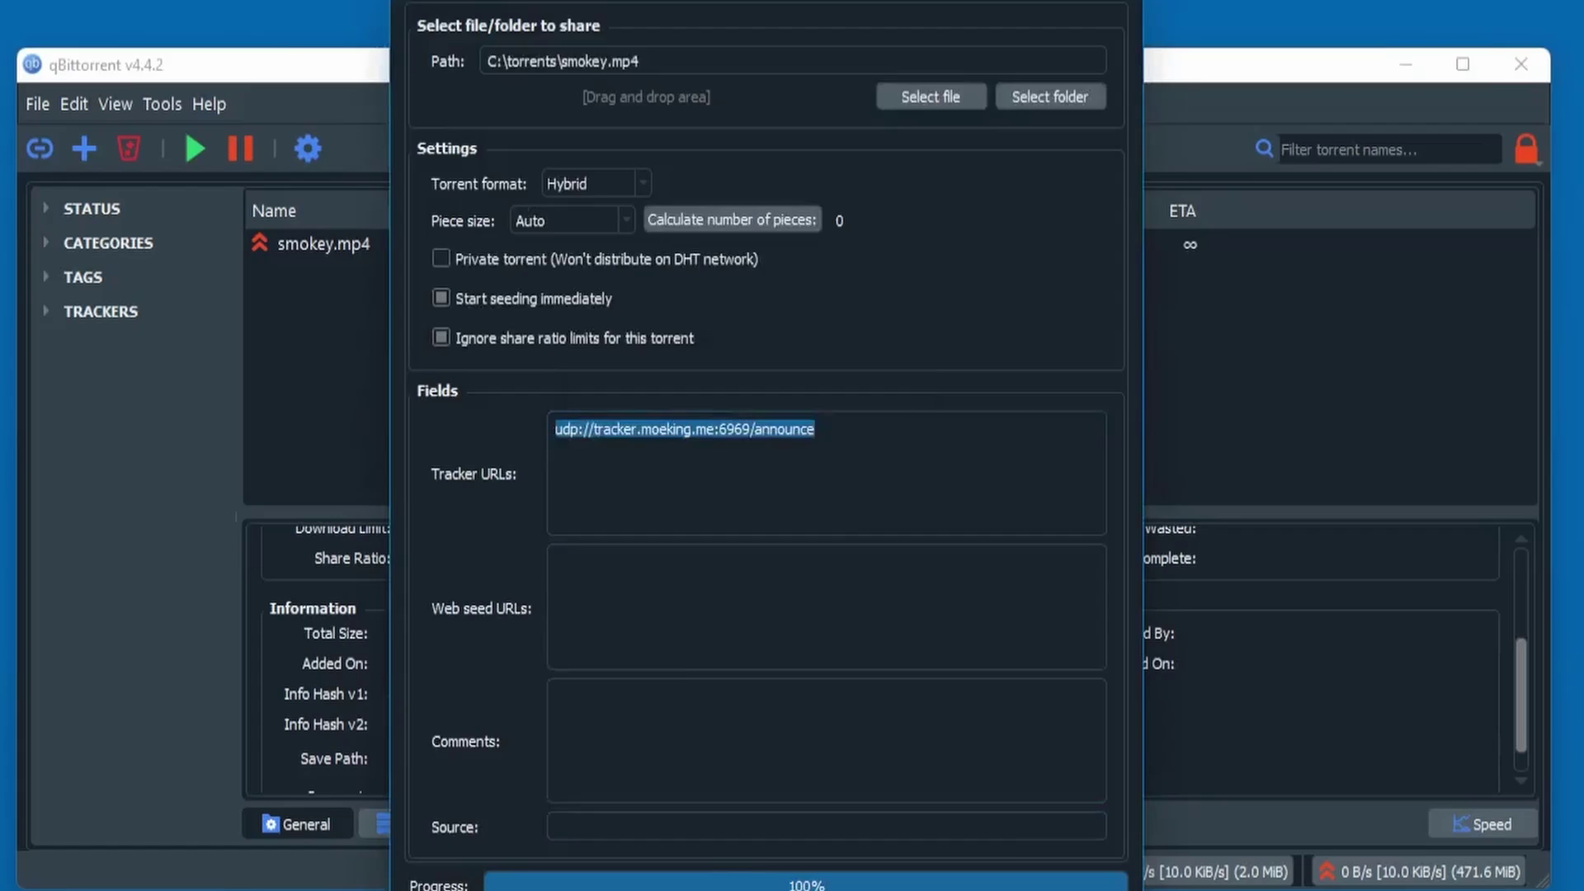
key(Escape)
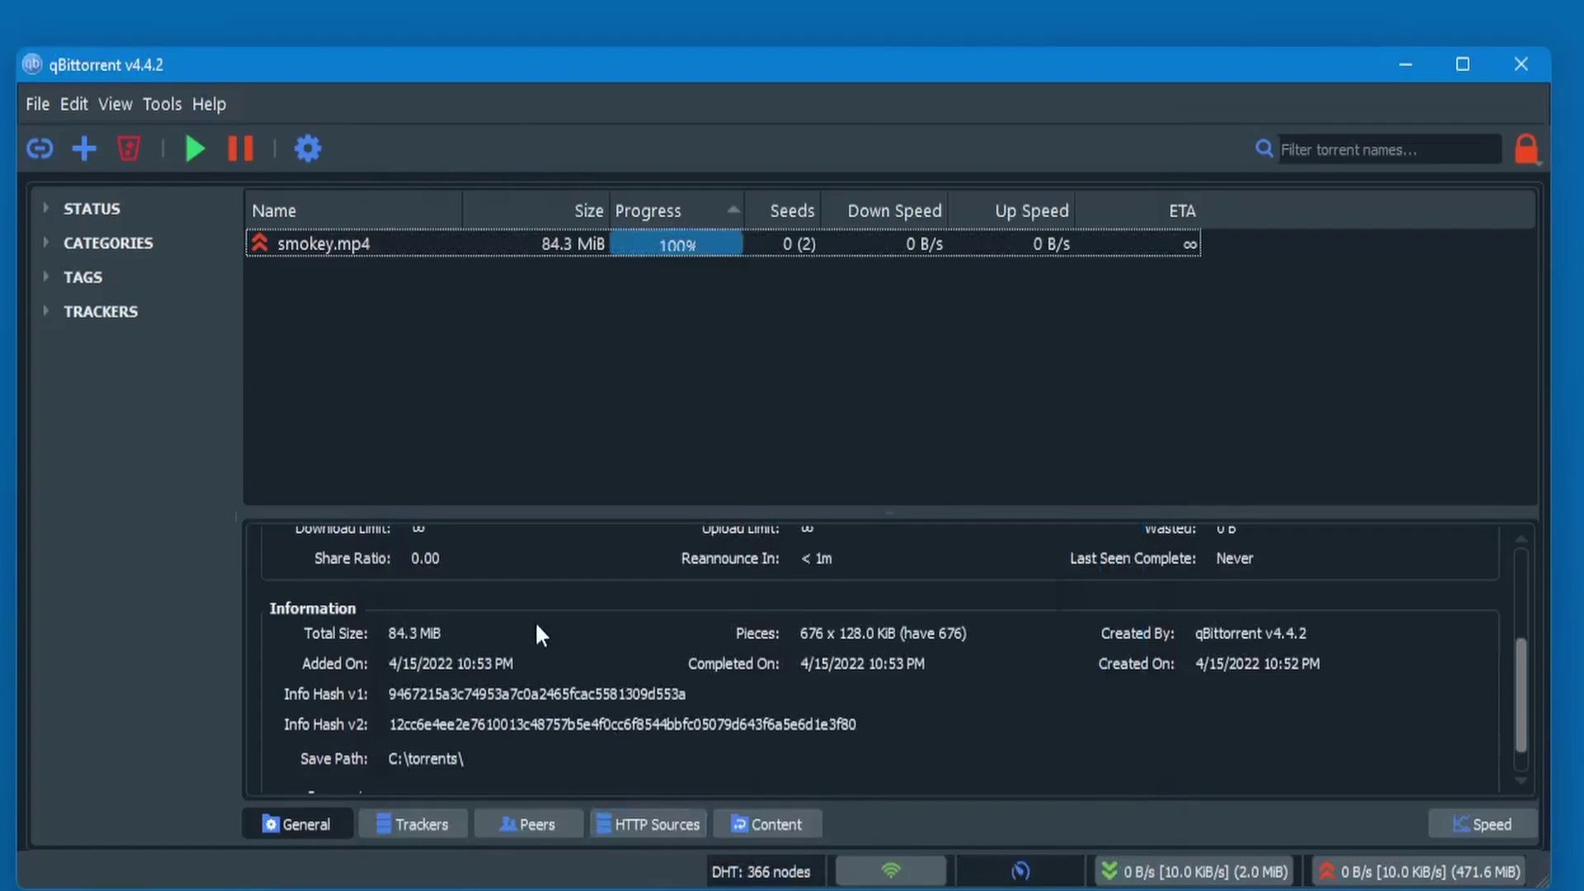
Check that smokey.mp4's udp moeking.me tracker reports Working.
click(417, 824)
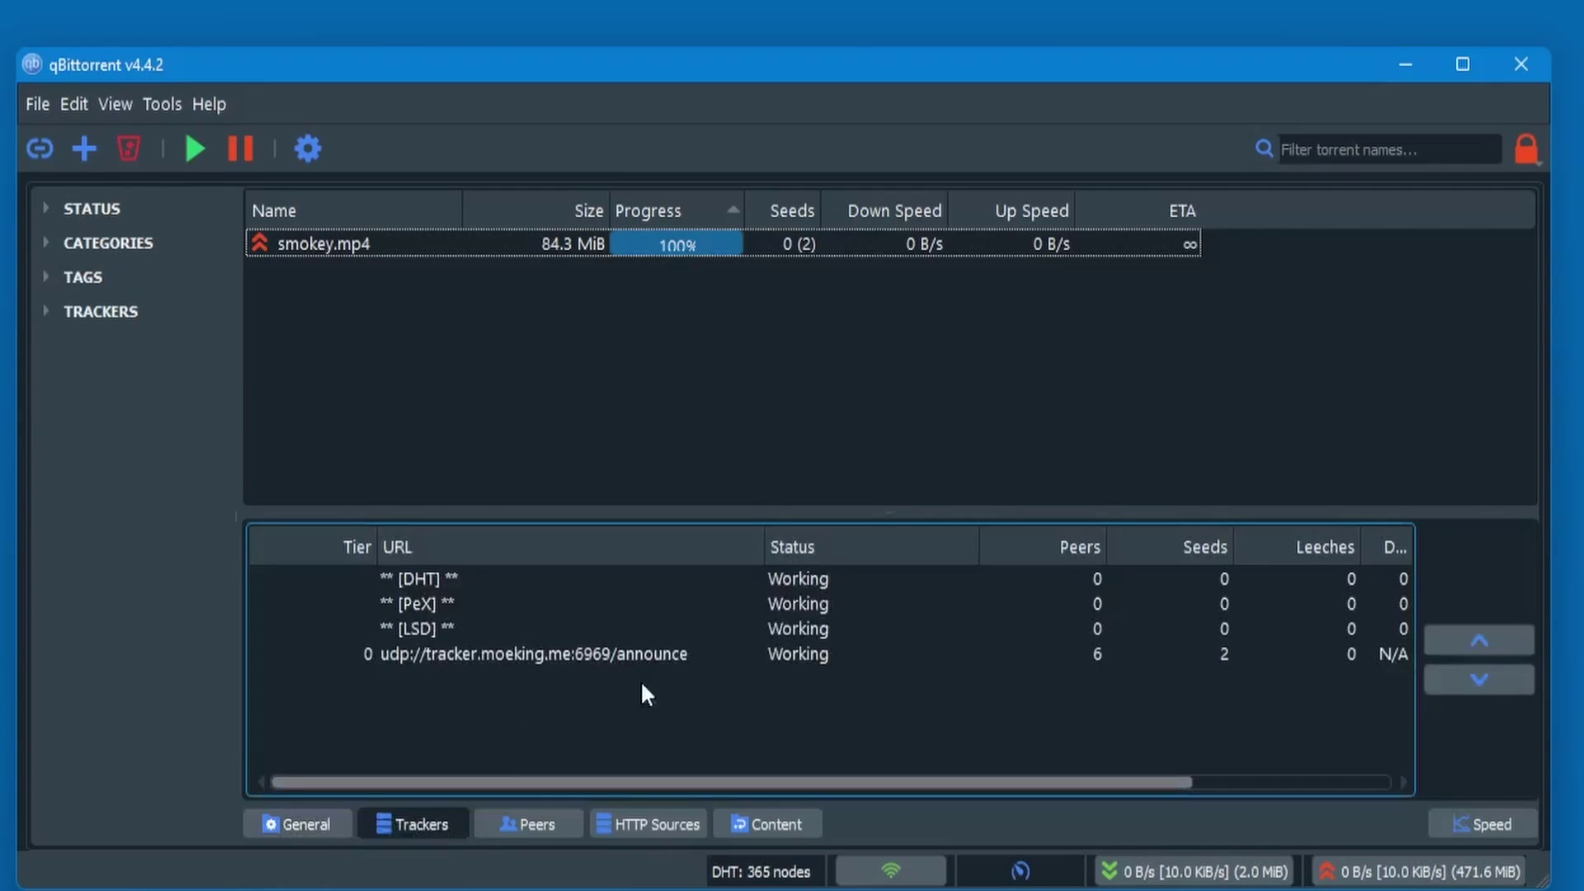
click(585, 655)
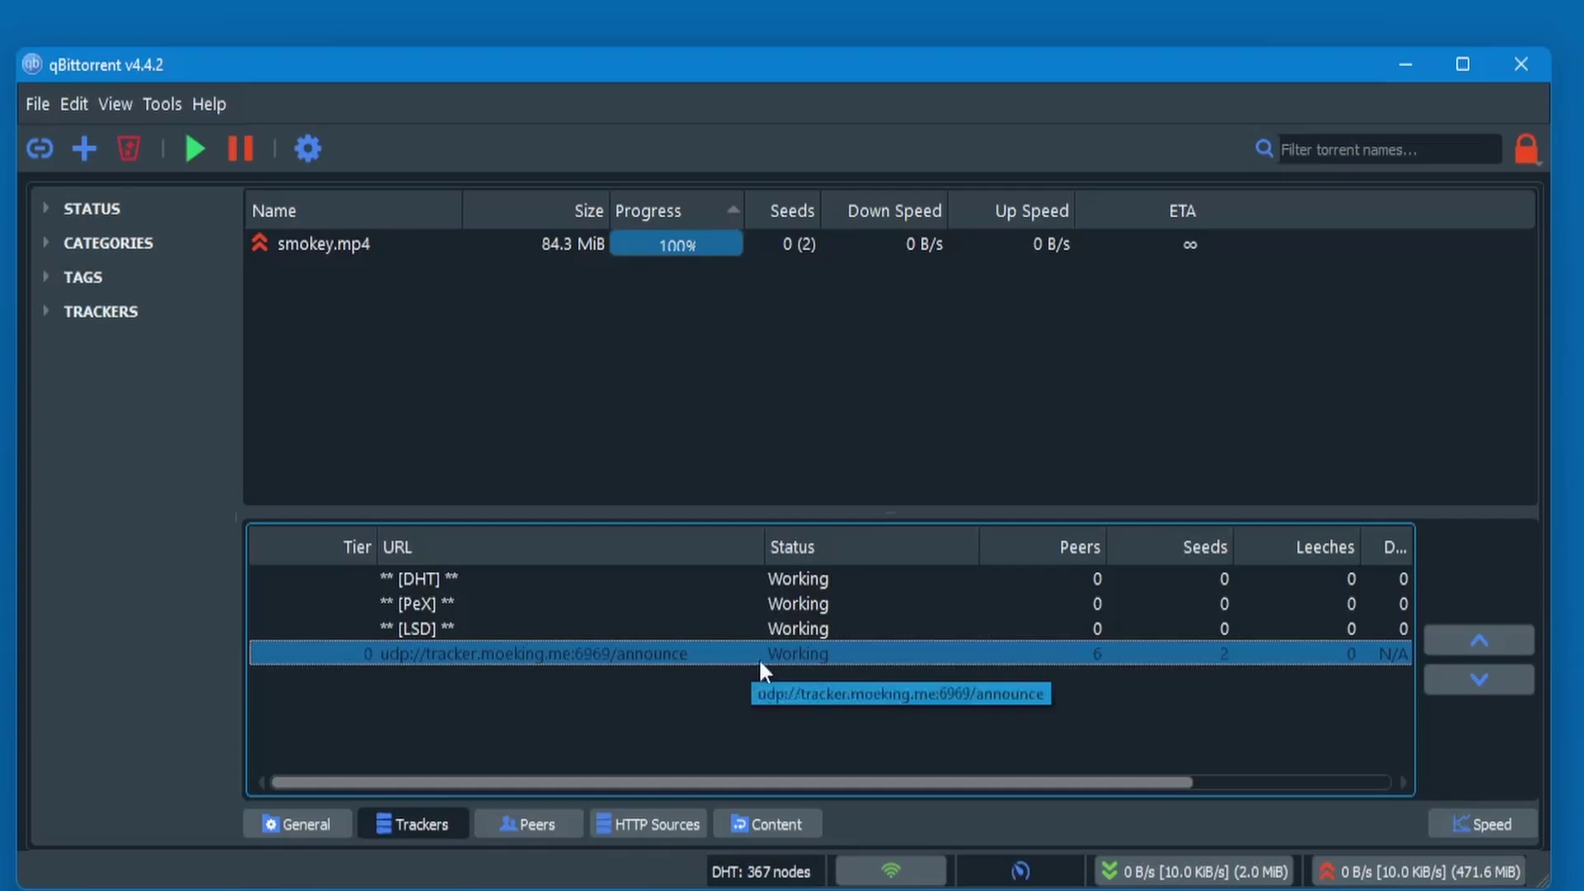
click(1215, 786)
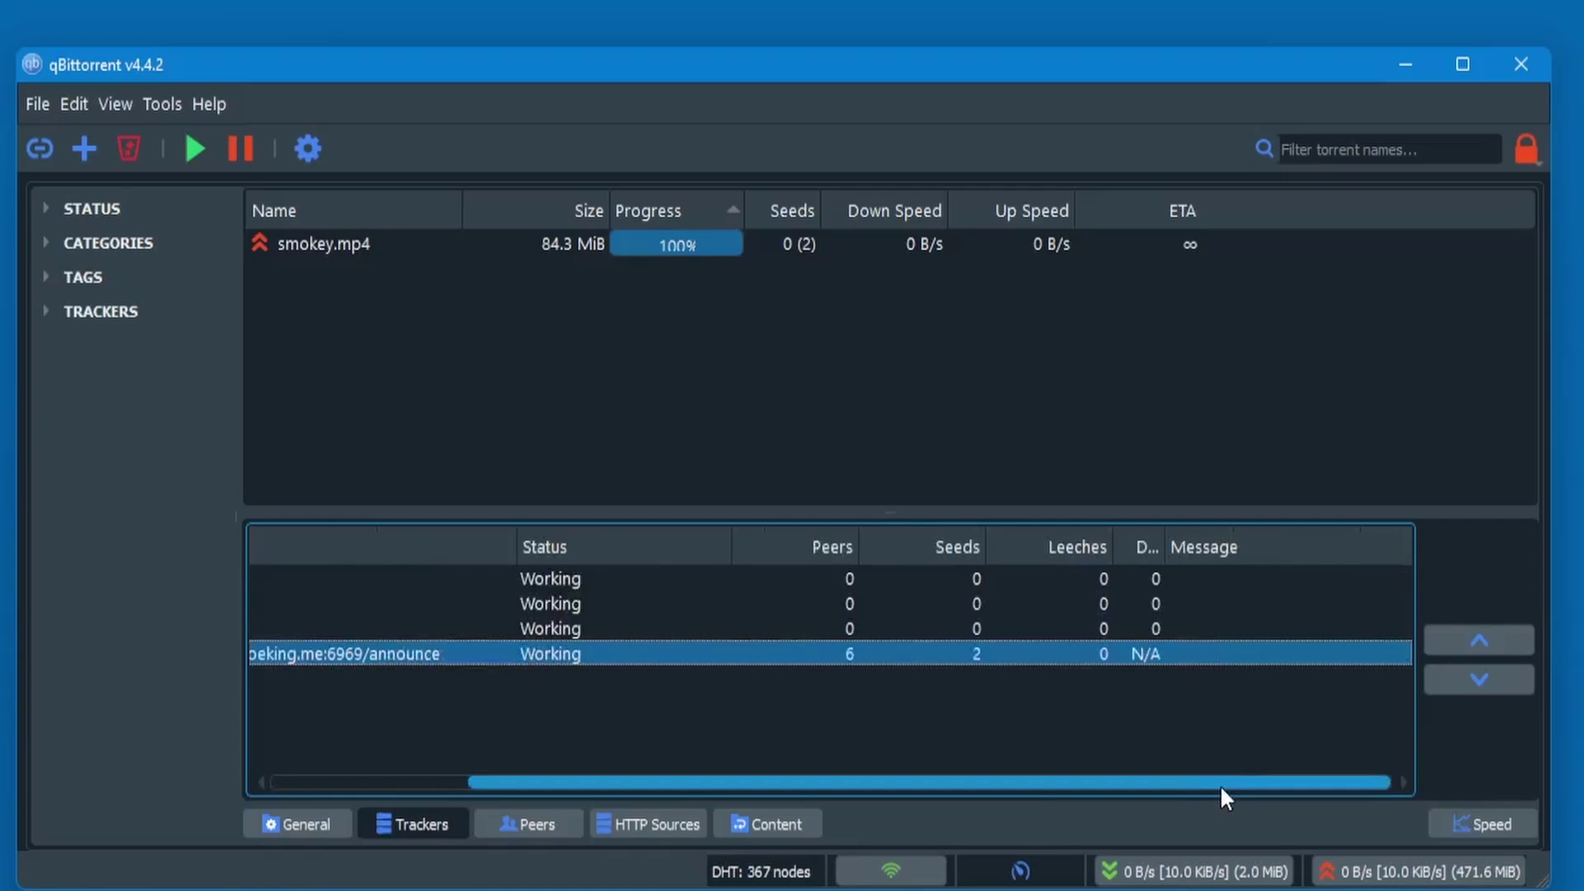
View smokey.mp4's destination folder, then bring up its Copy options for the magnet link.
drag(1221, 784, 739, 788)
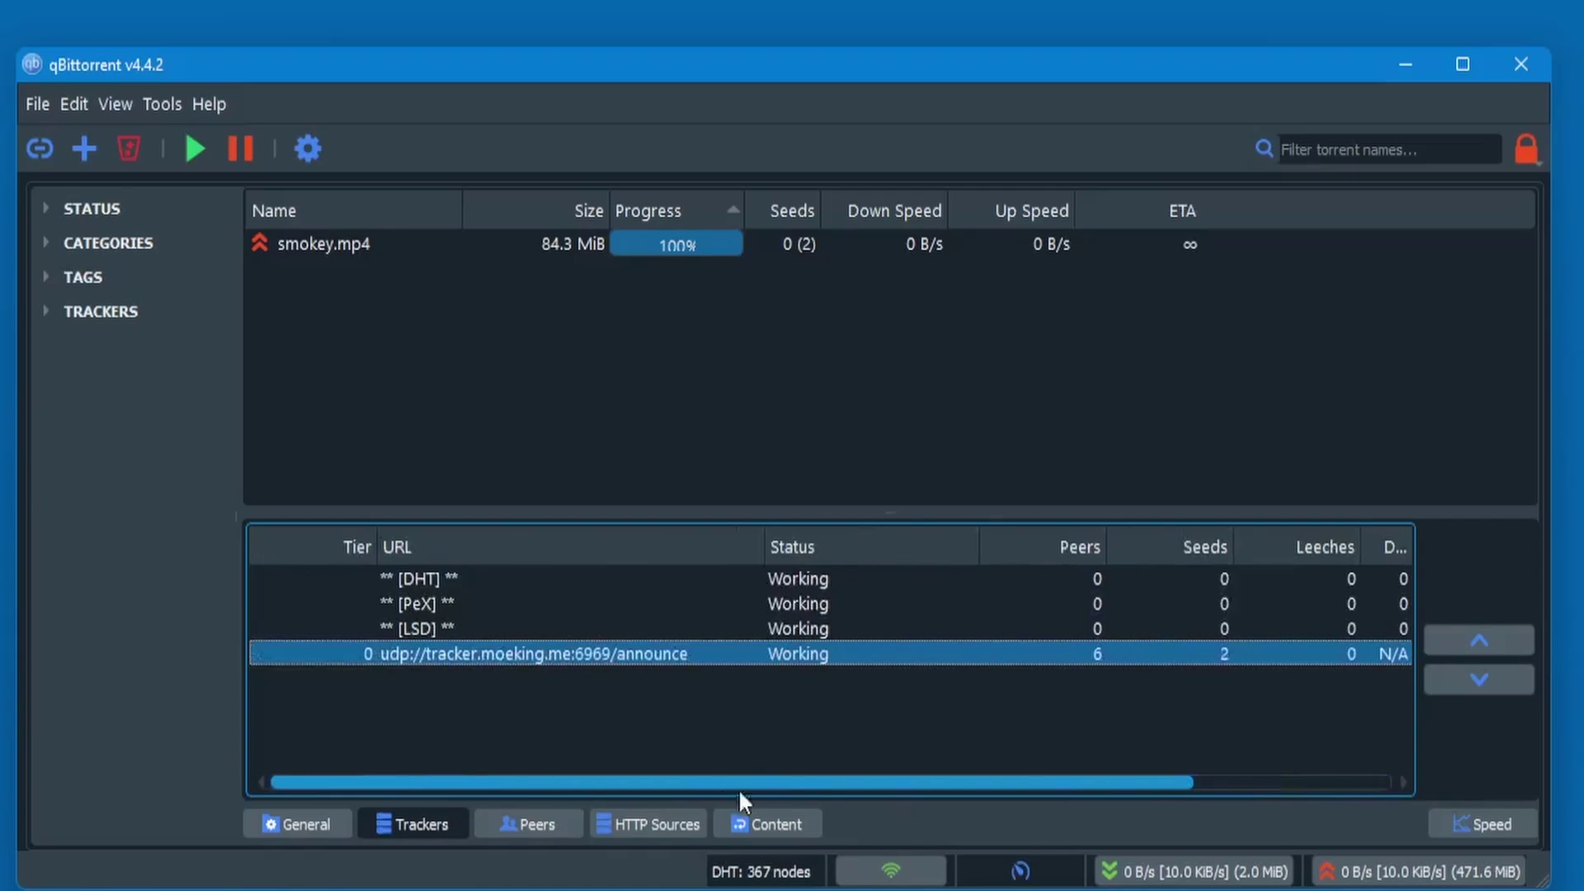
right_click(302, 244)
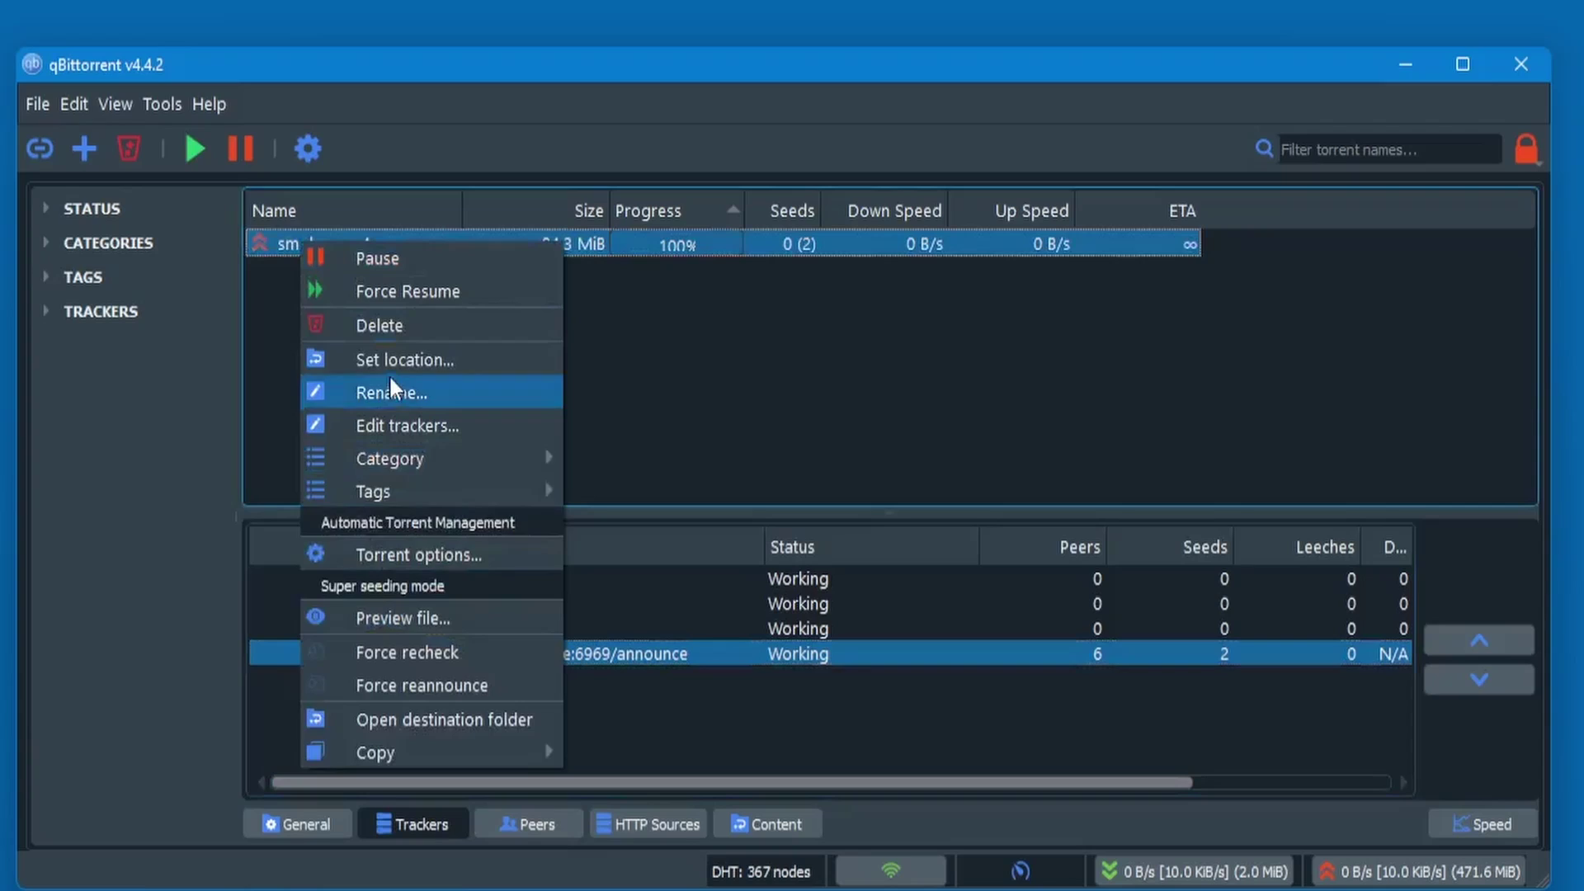
key(alt+Tab)
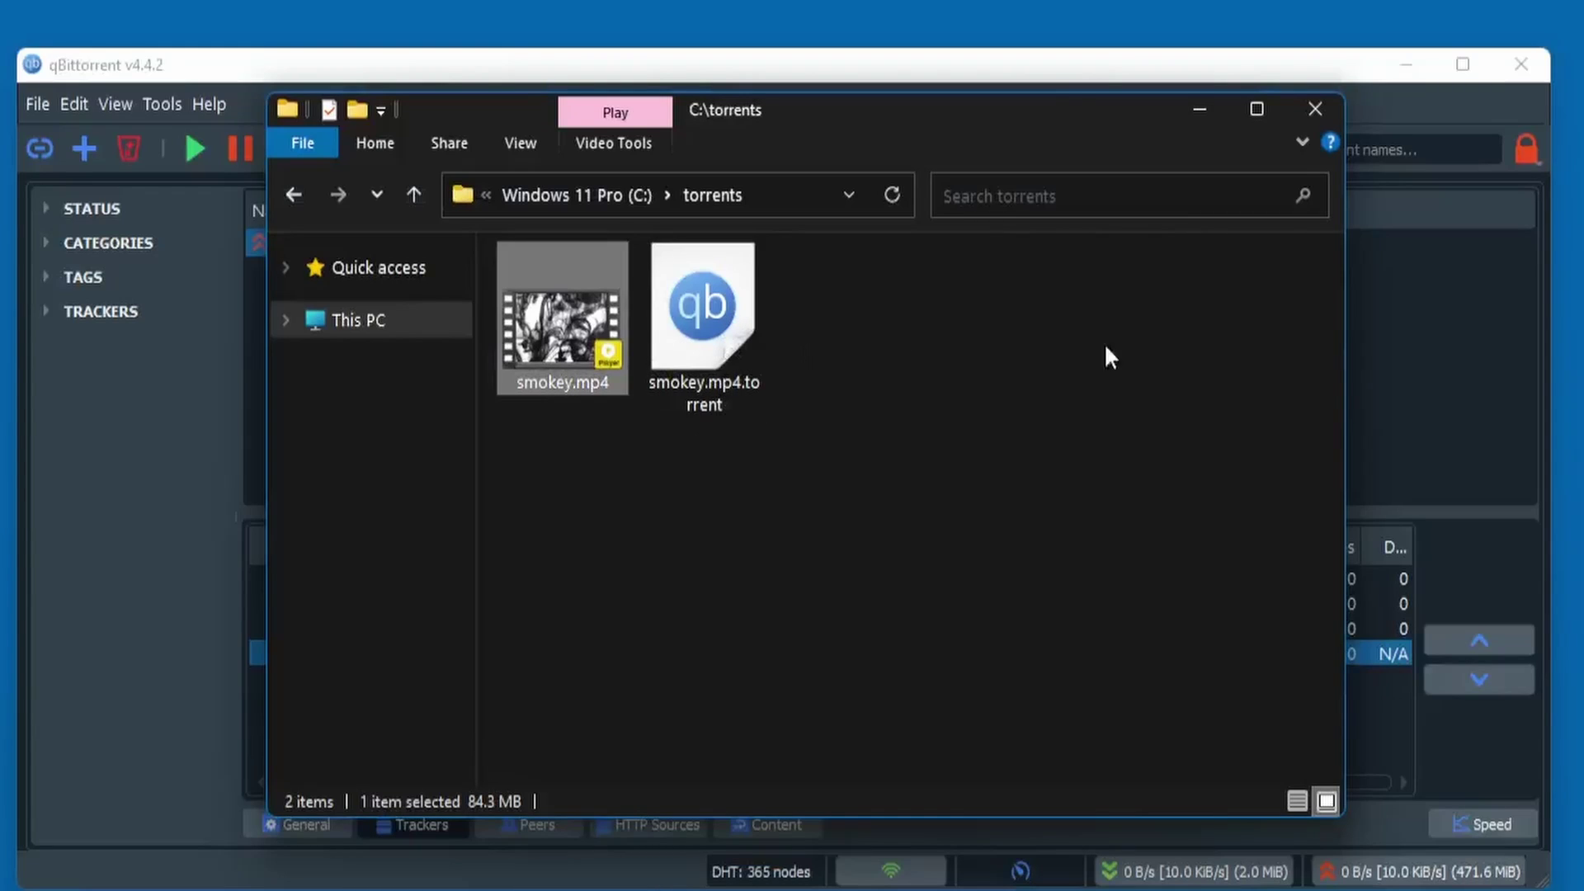
key(alt+Tab)
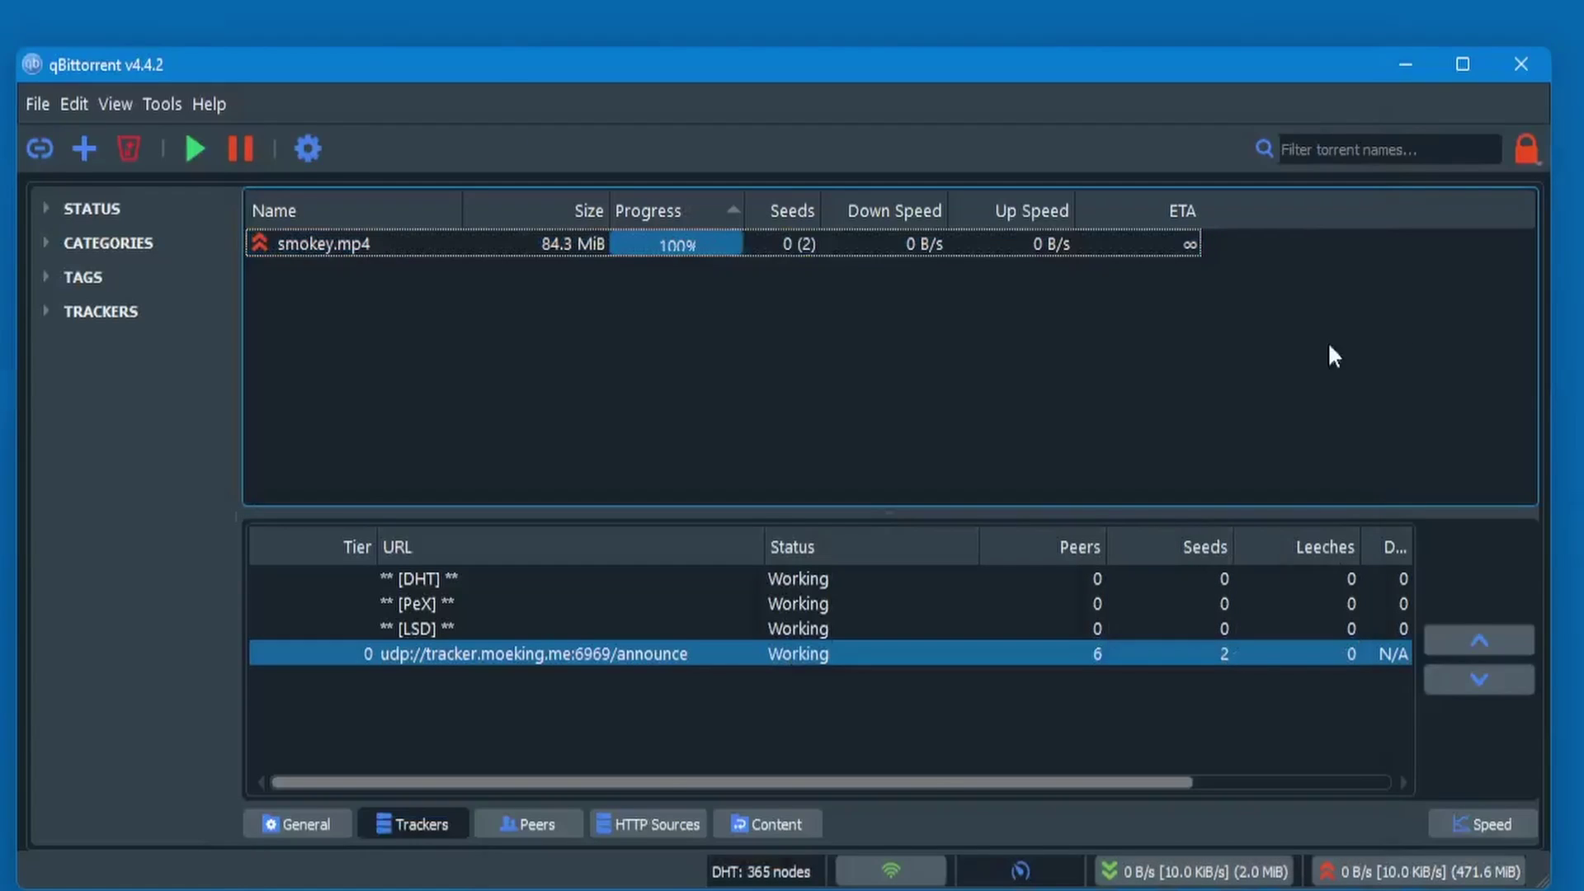
right_click(310, 241)
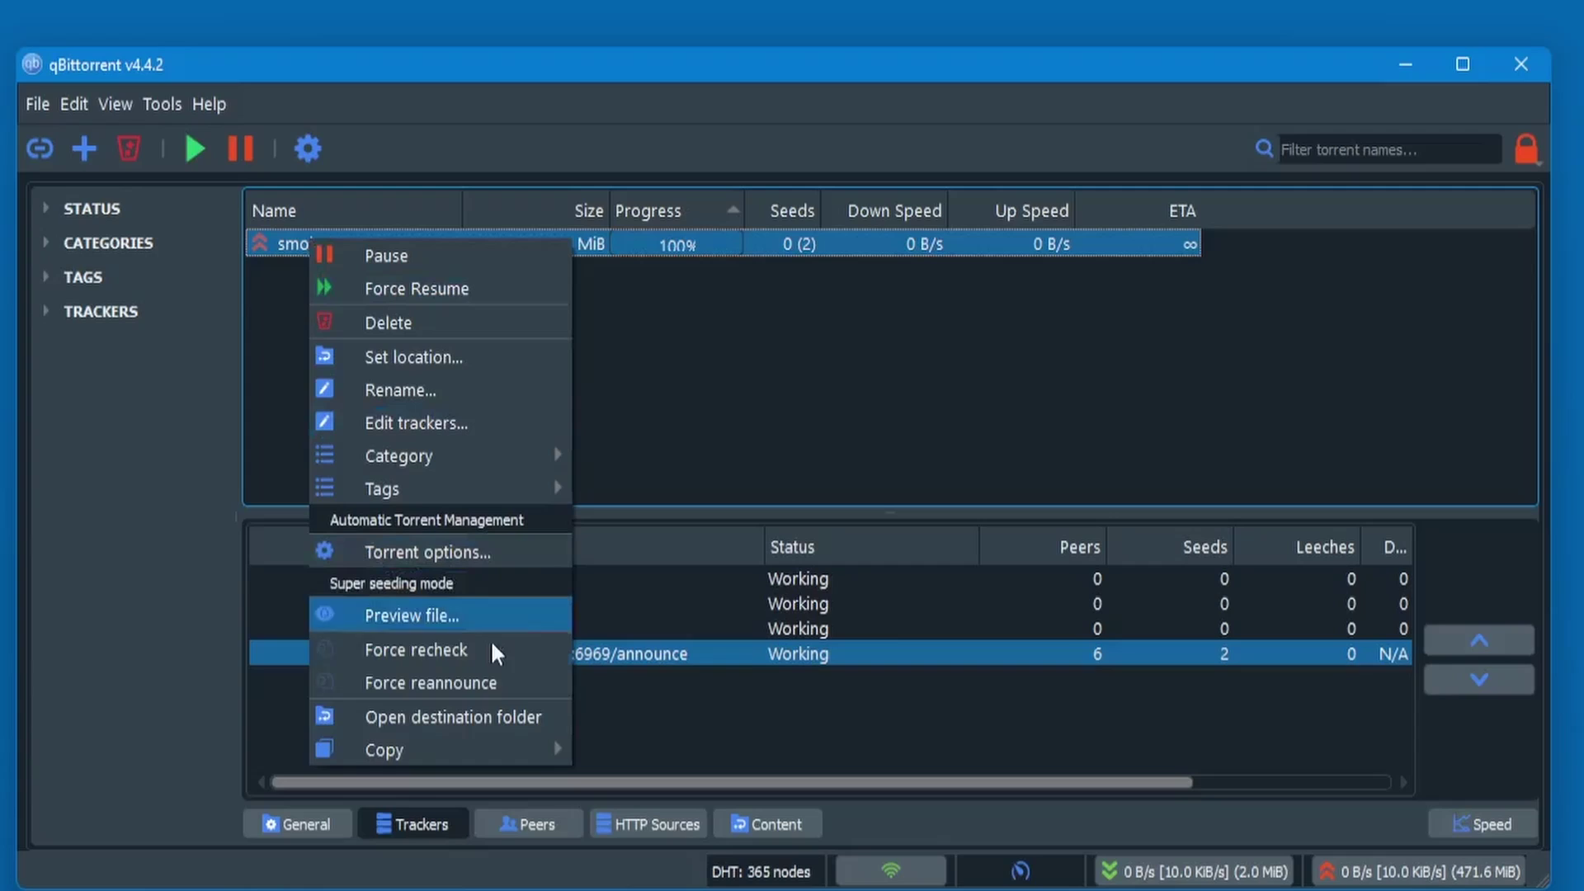
mouse_move(485, 747)
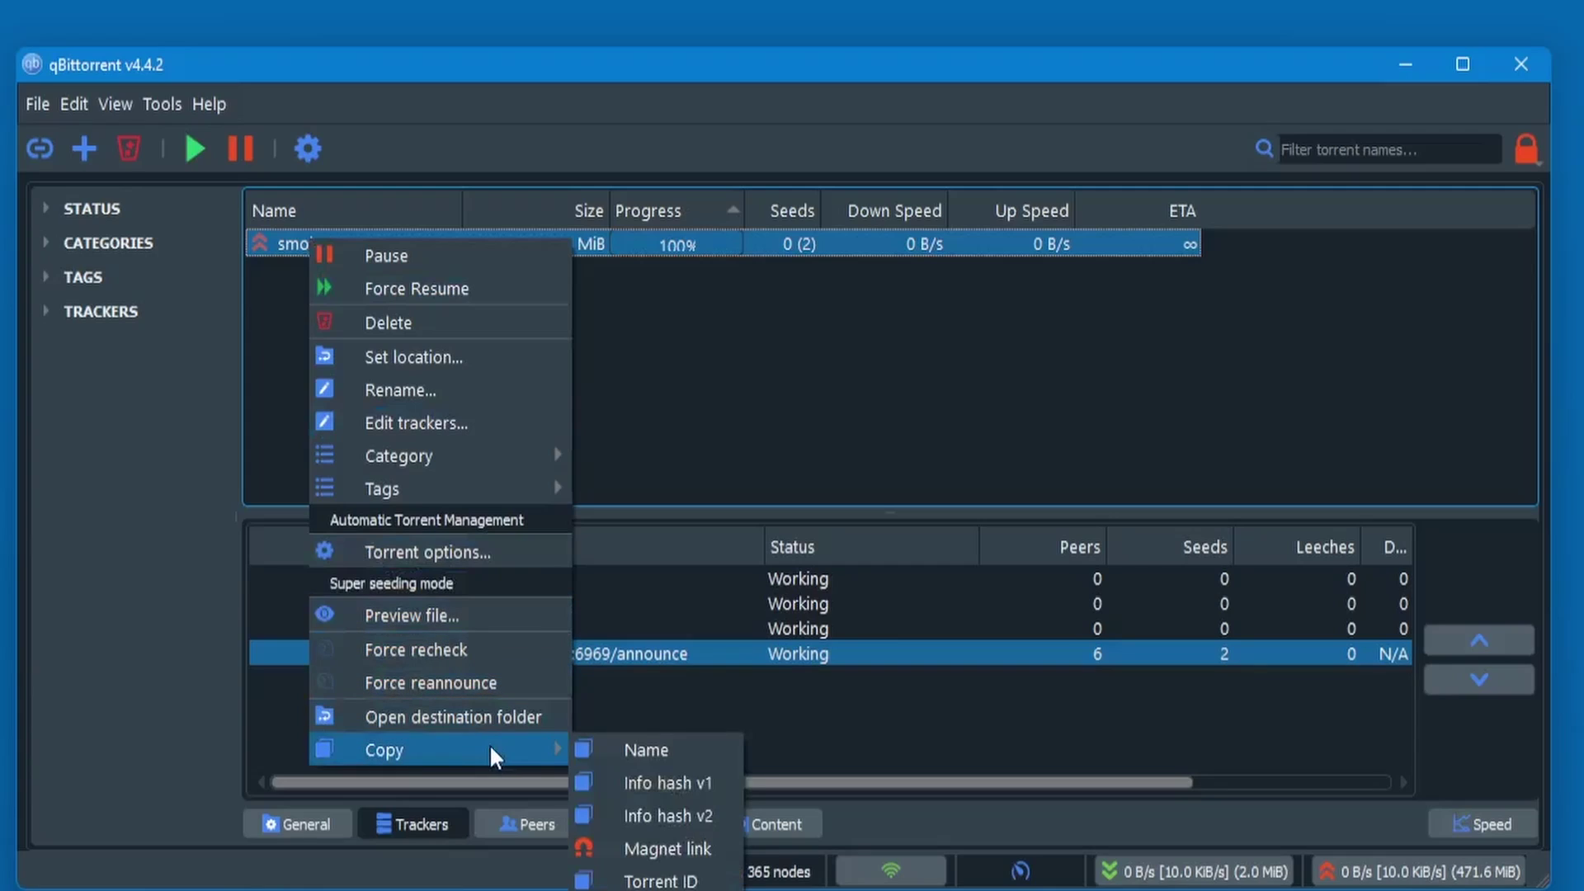
Copy smokey.mp4's magnet link and add it as a new download from its URL.
click(660, 845)
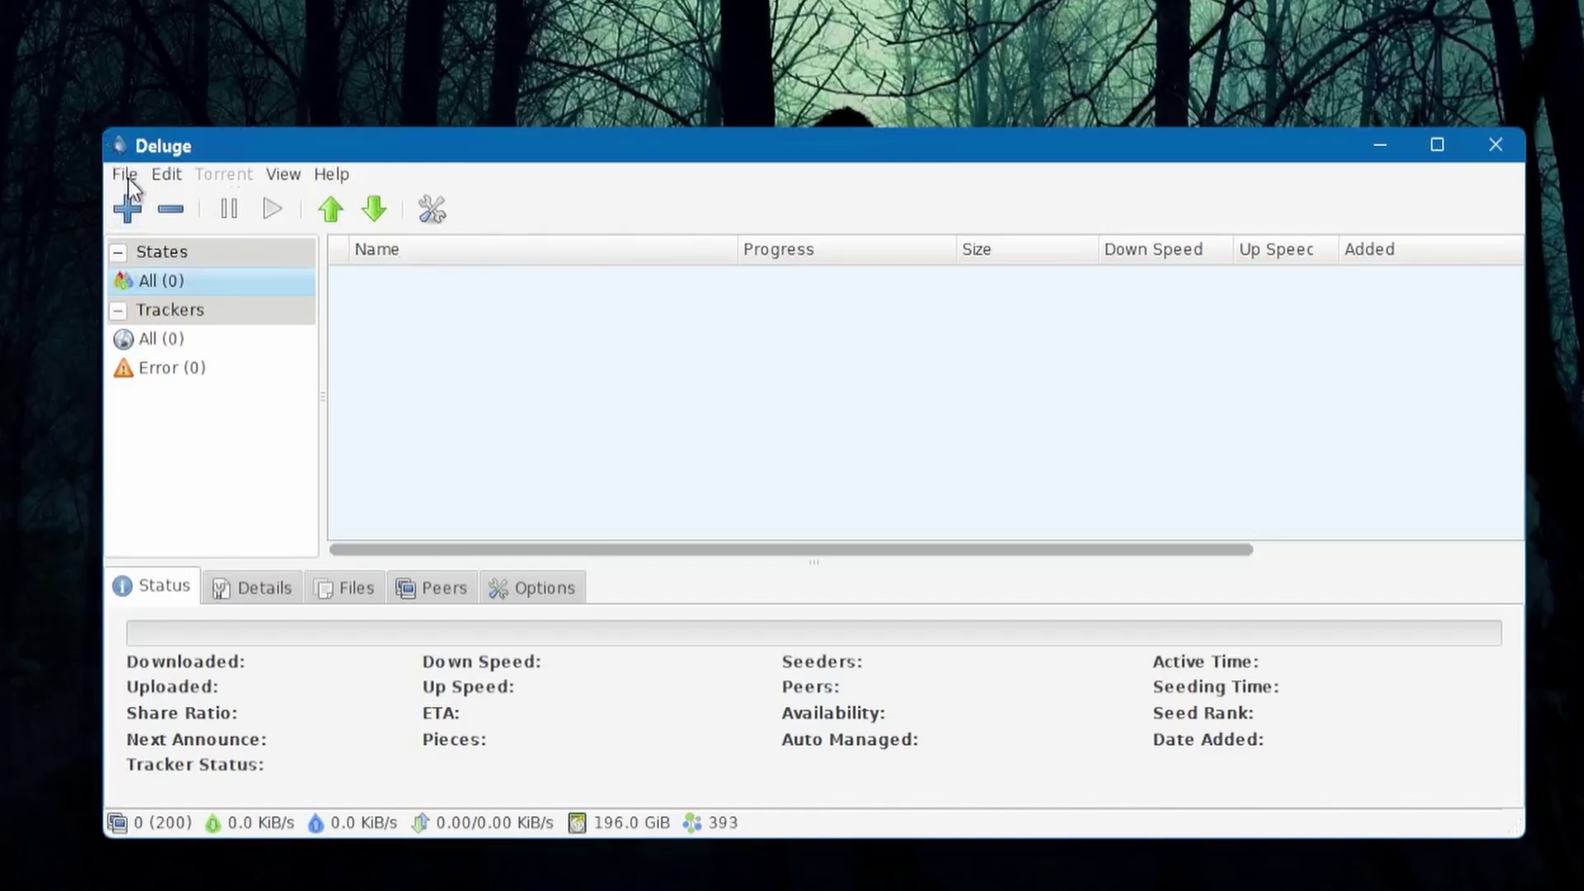
click(132, 176)
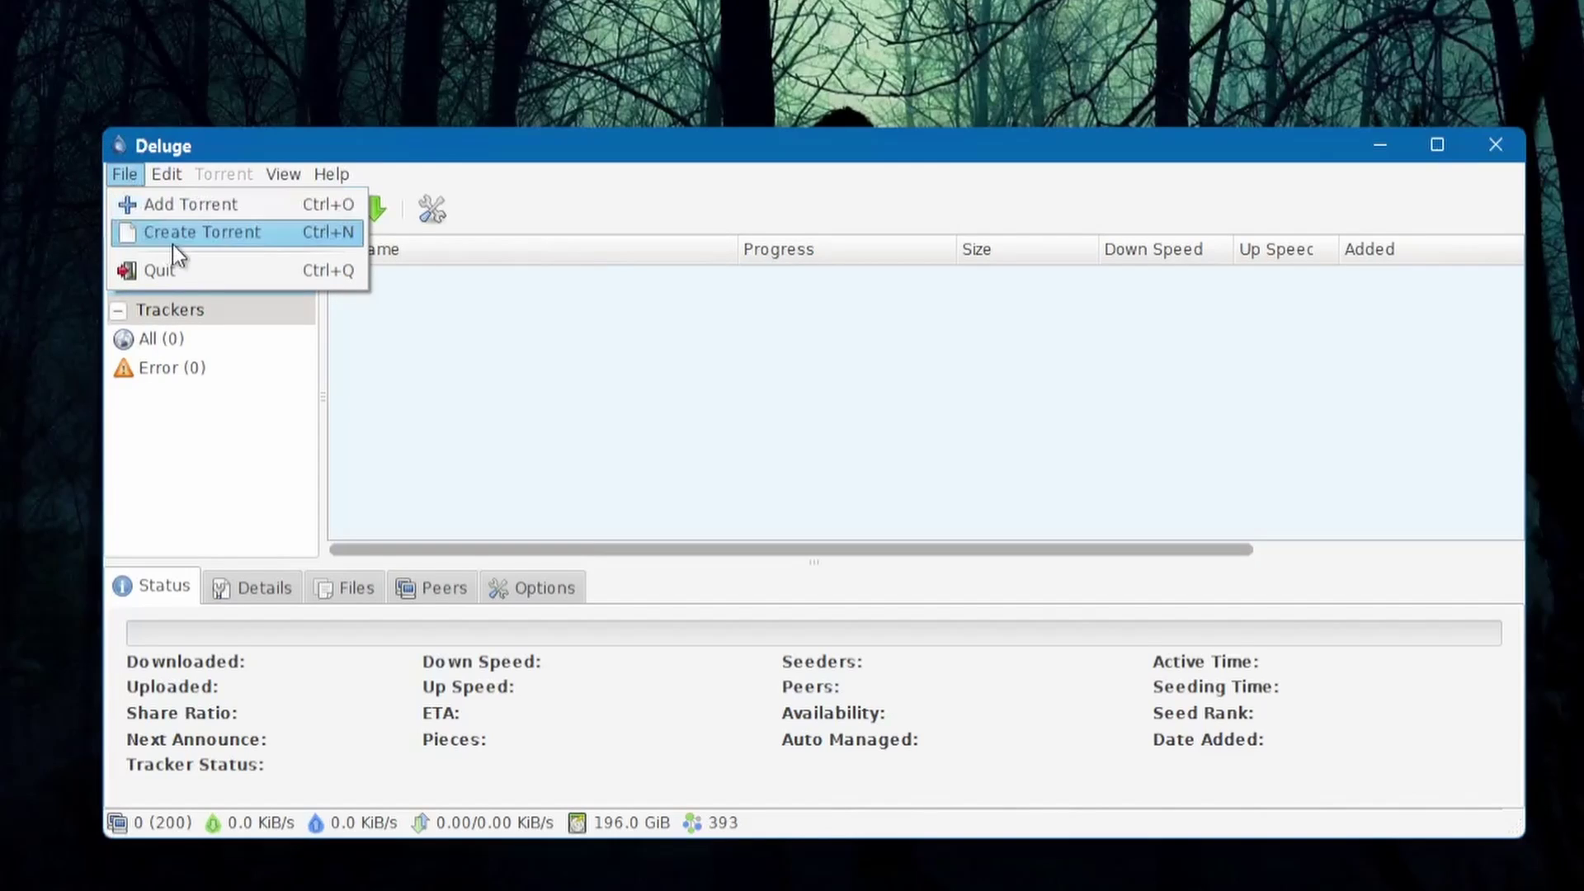
click(185, 204)
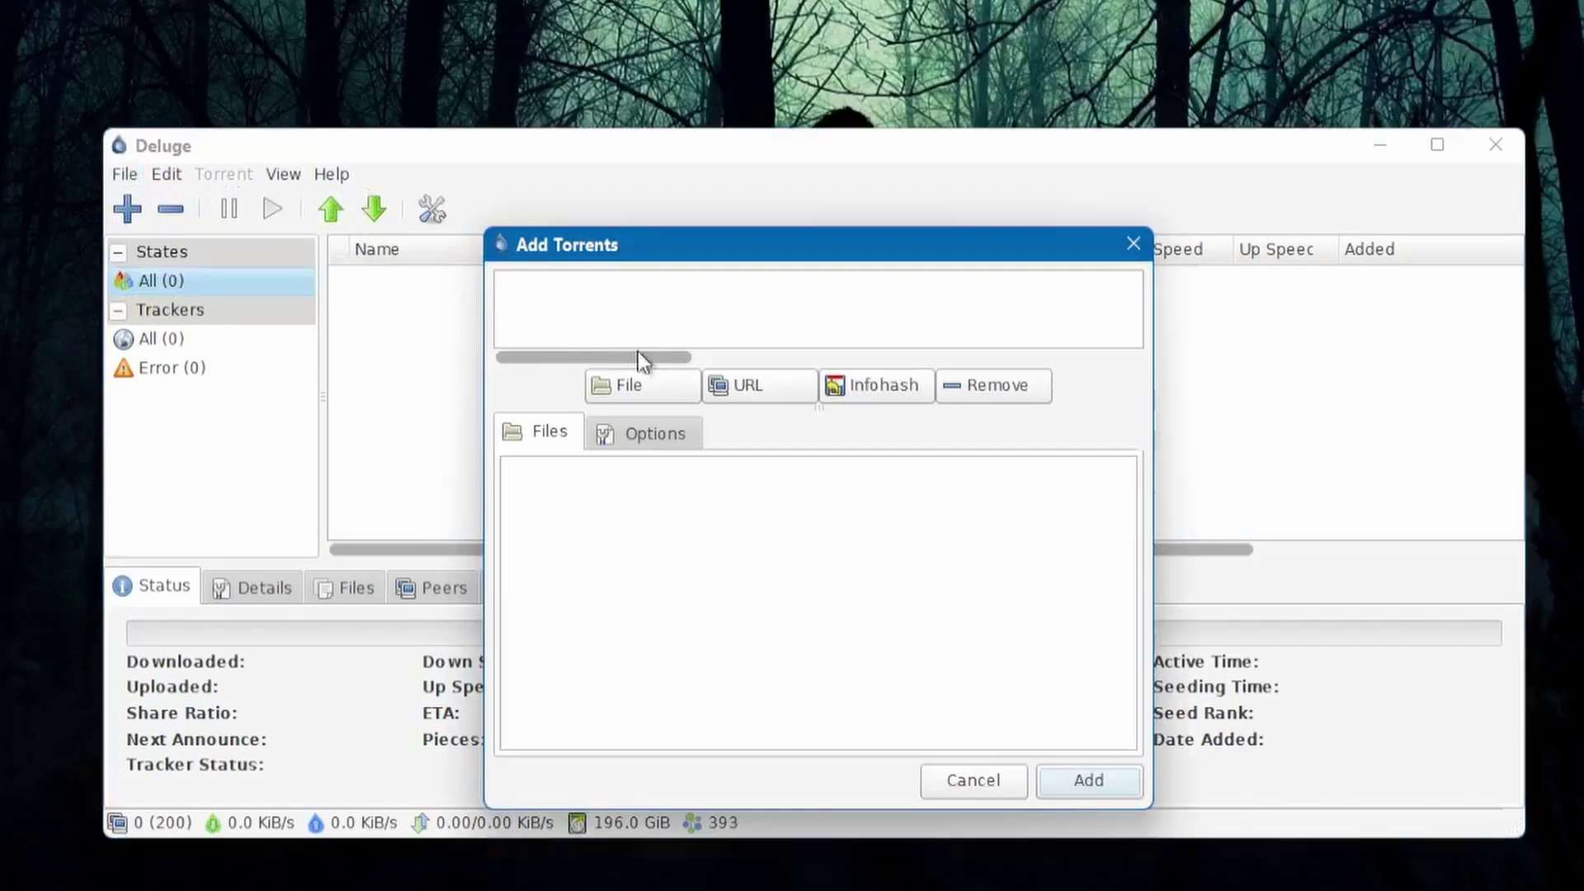
click(750, 386)
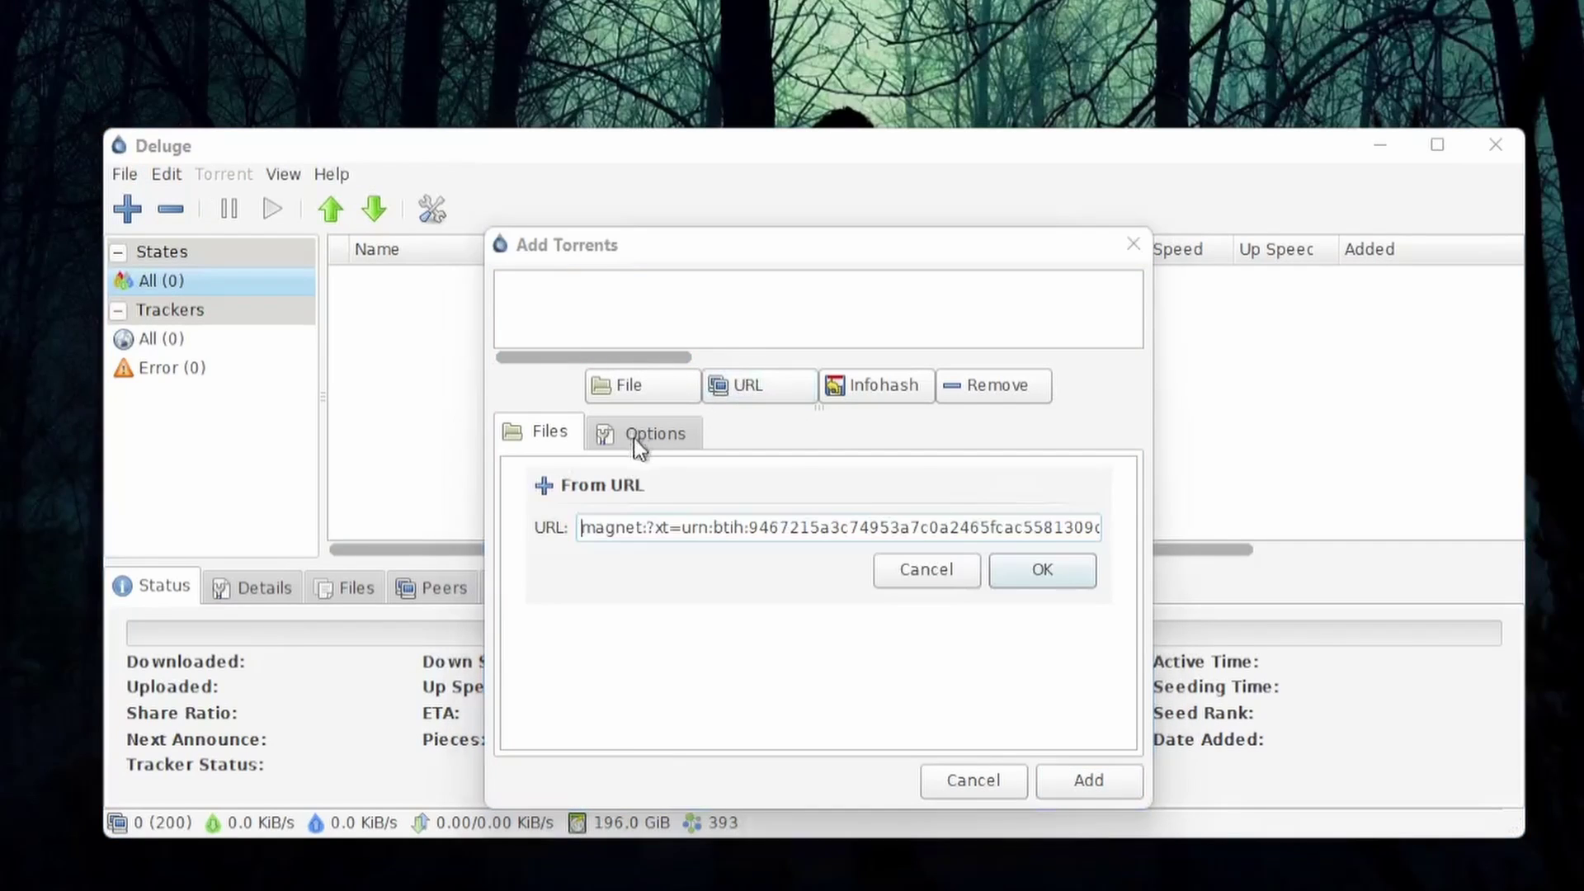
click(1026, 577)
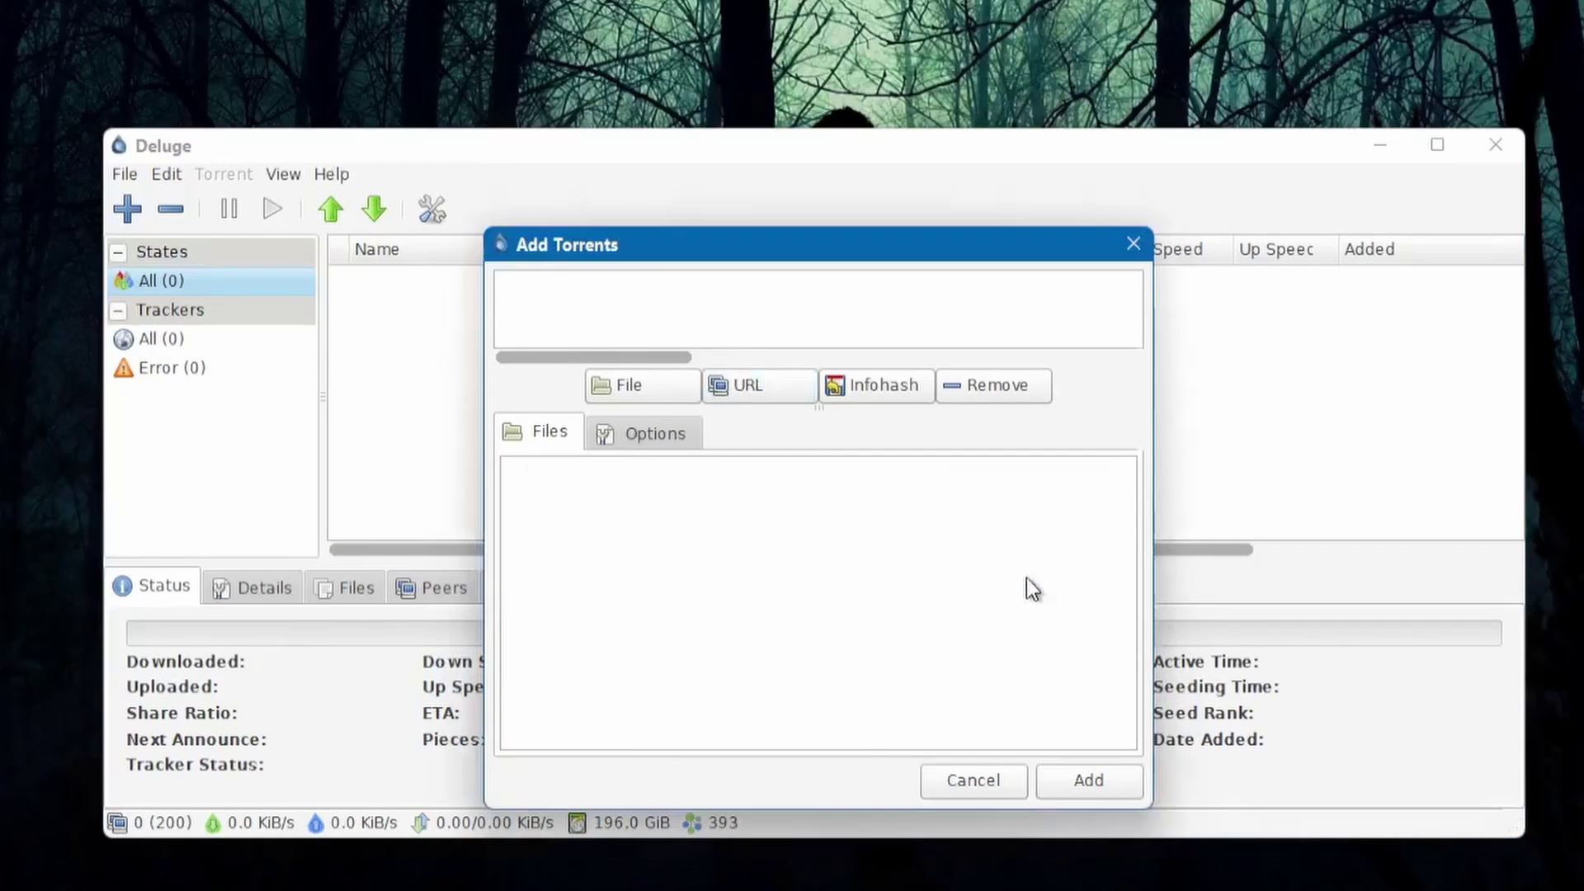
click(1089, 782)
click(944, 289)
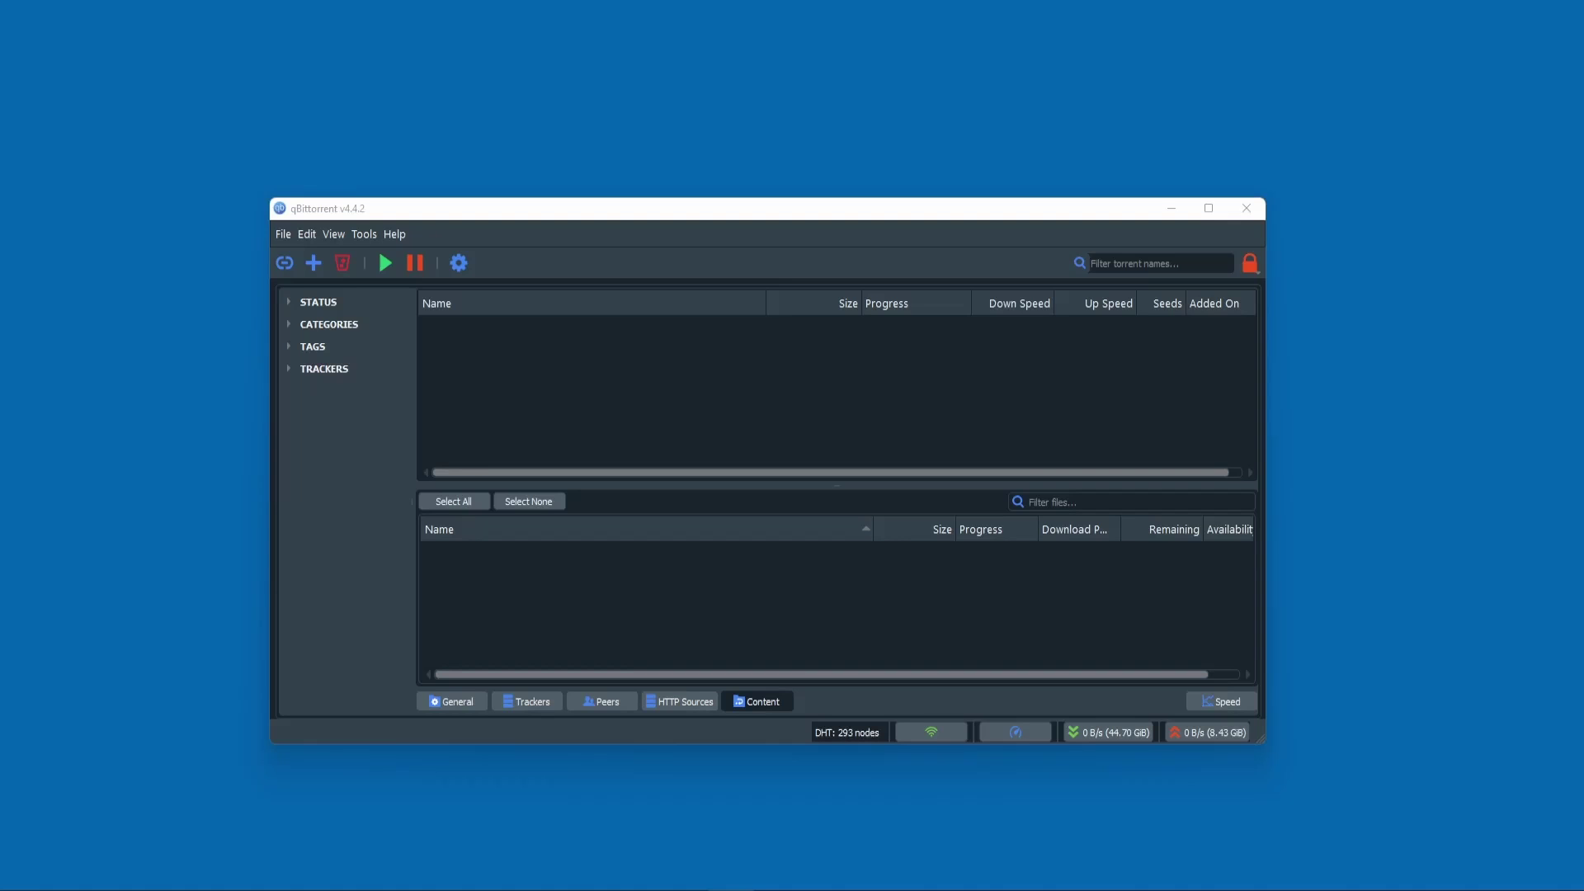
Enable qBittorrent's embedded tracker on port 9000 and apply the settings.
click(469, 264)
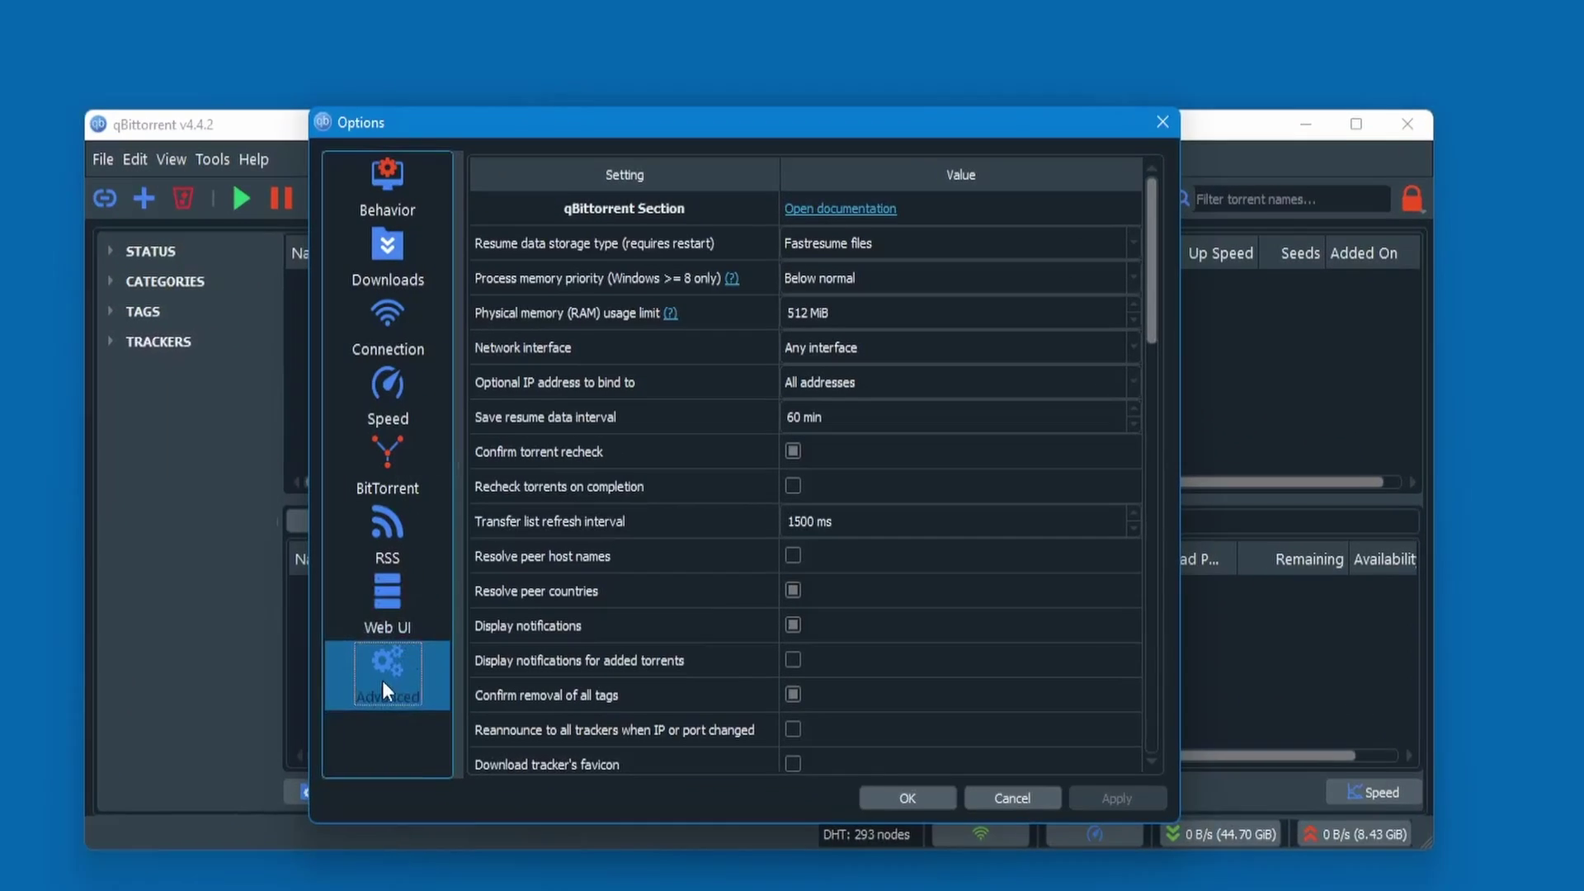
scroll(640, 677, down, 2)
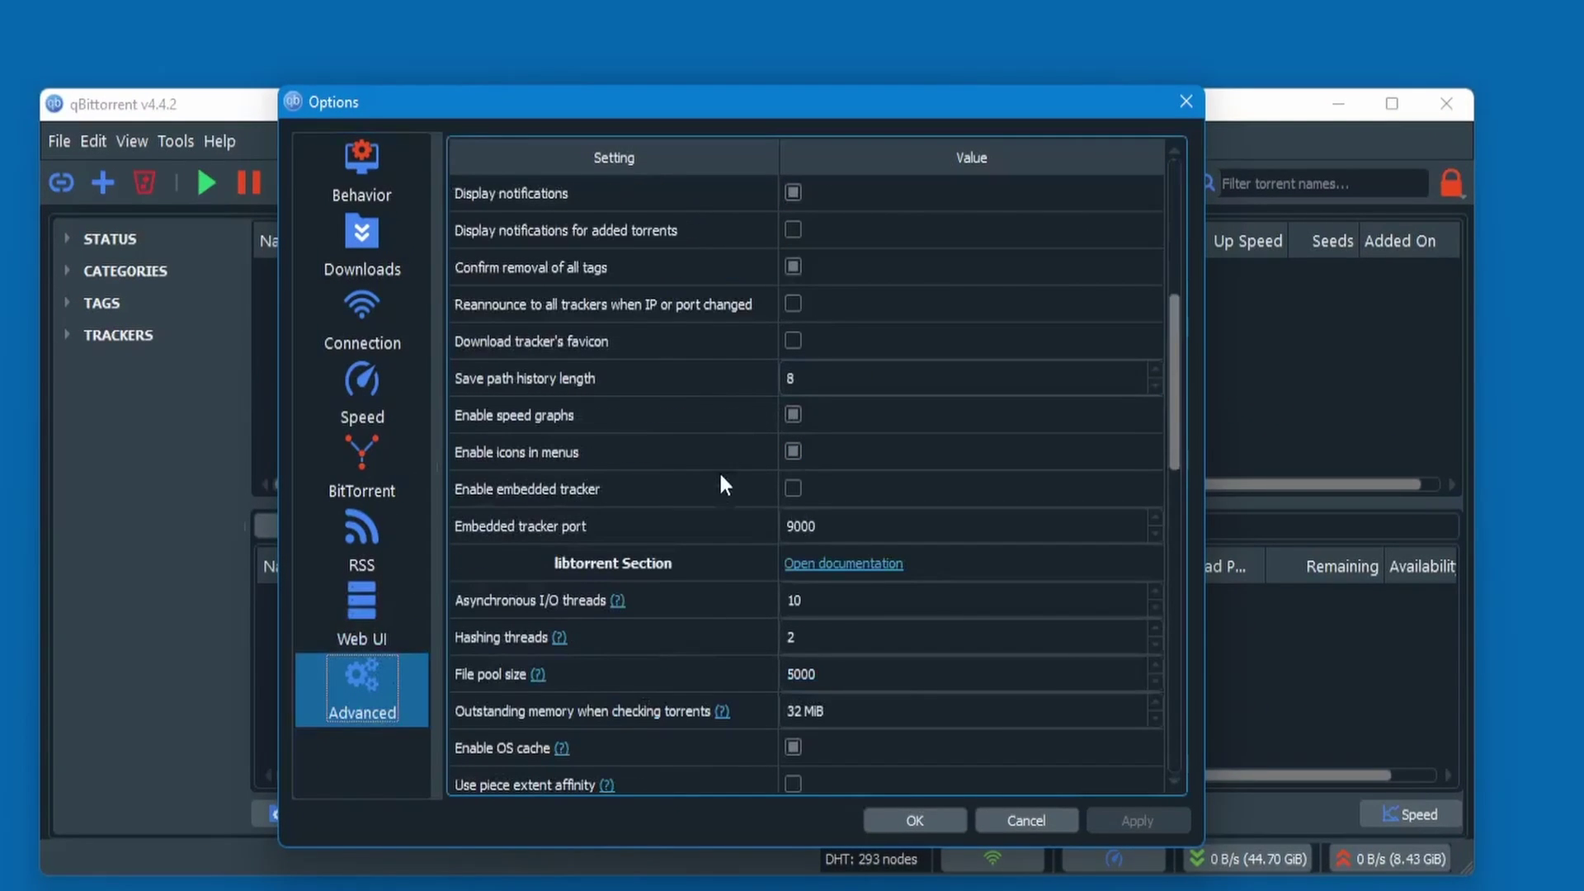
click(795, 488)
click(846, 528)
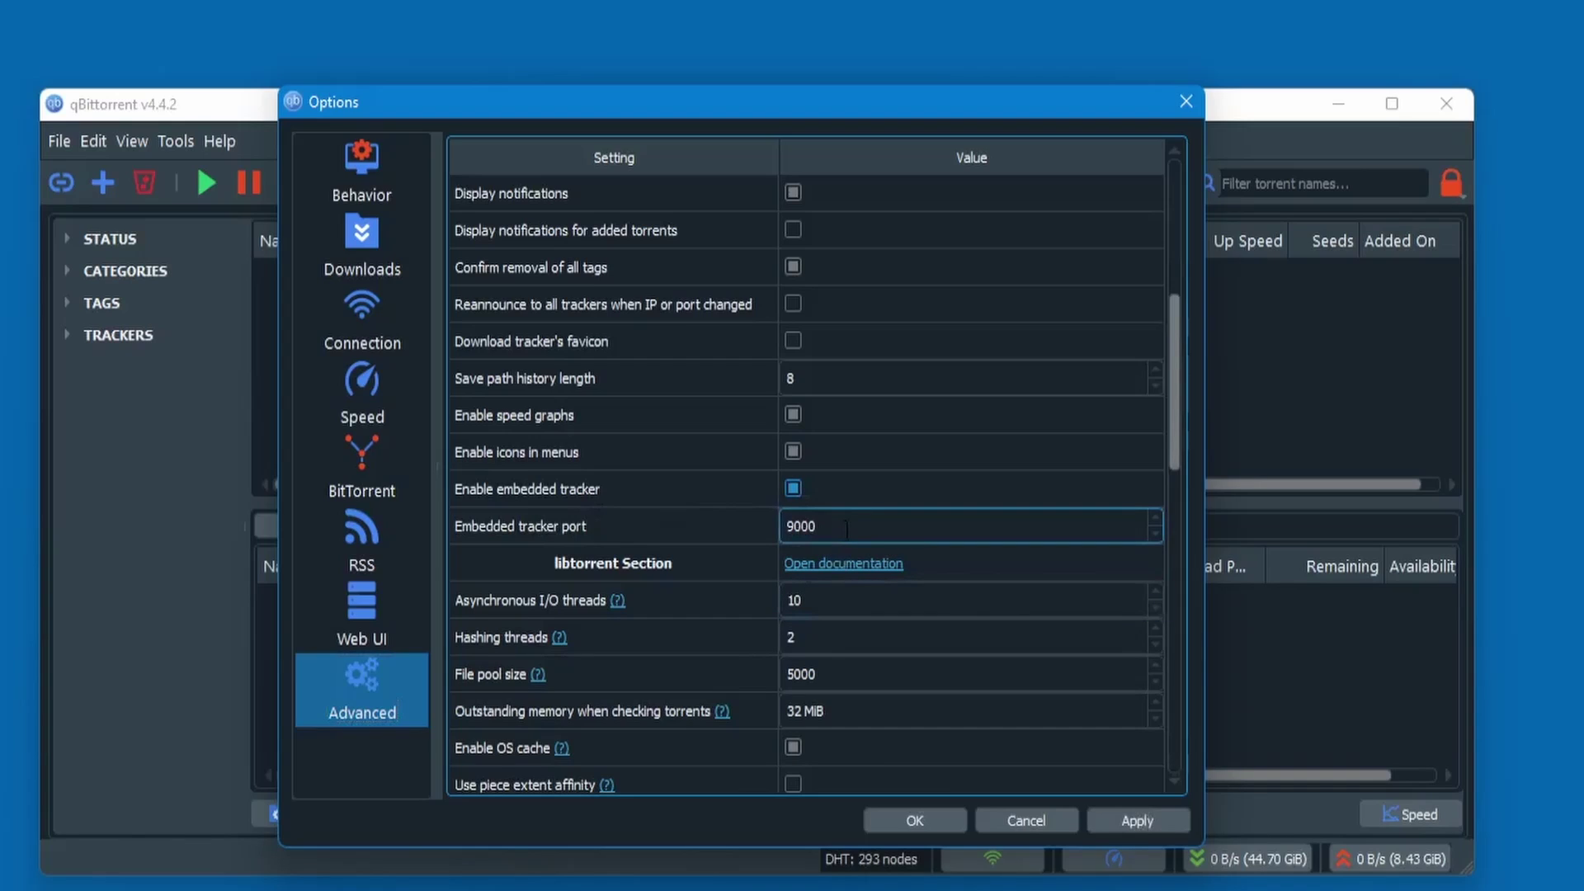
drag(847, 528, 751, 530)
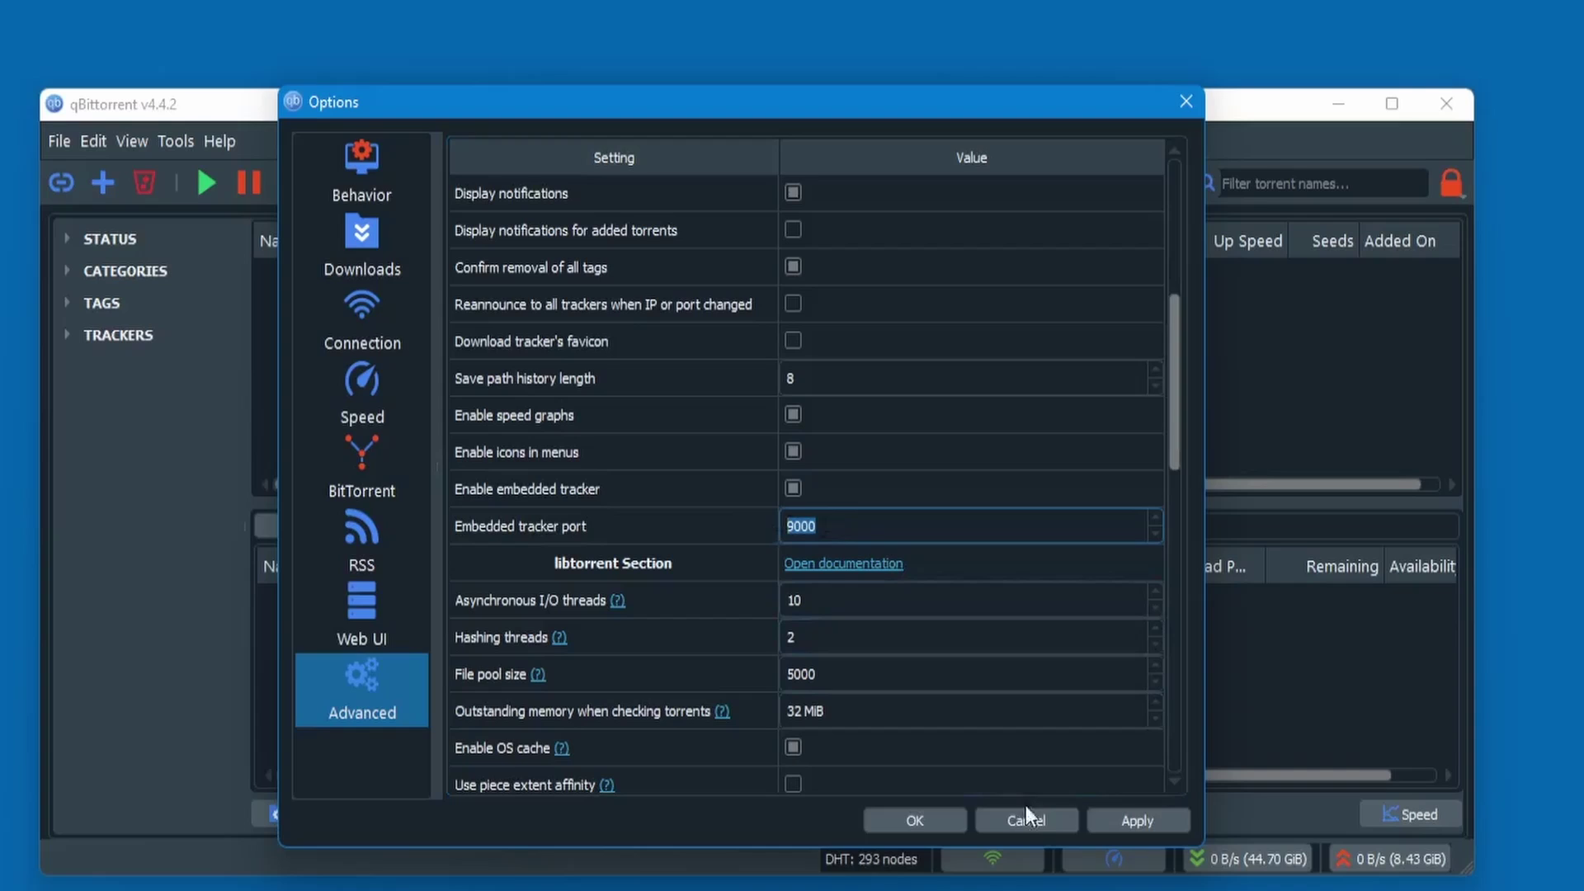
click(1120, 821)
click(901, 819)
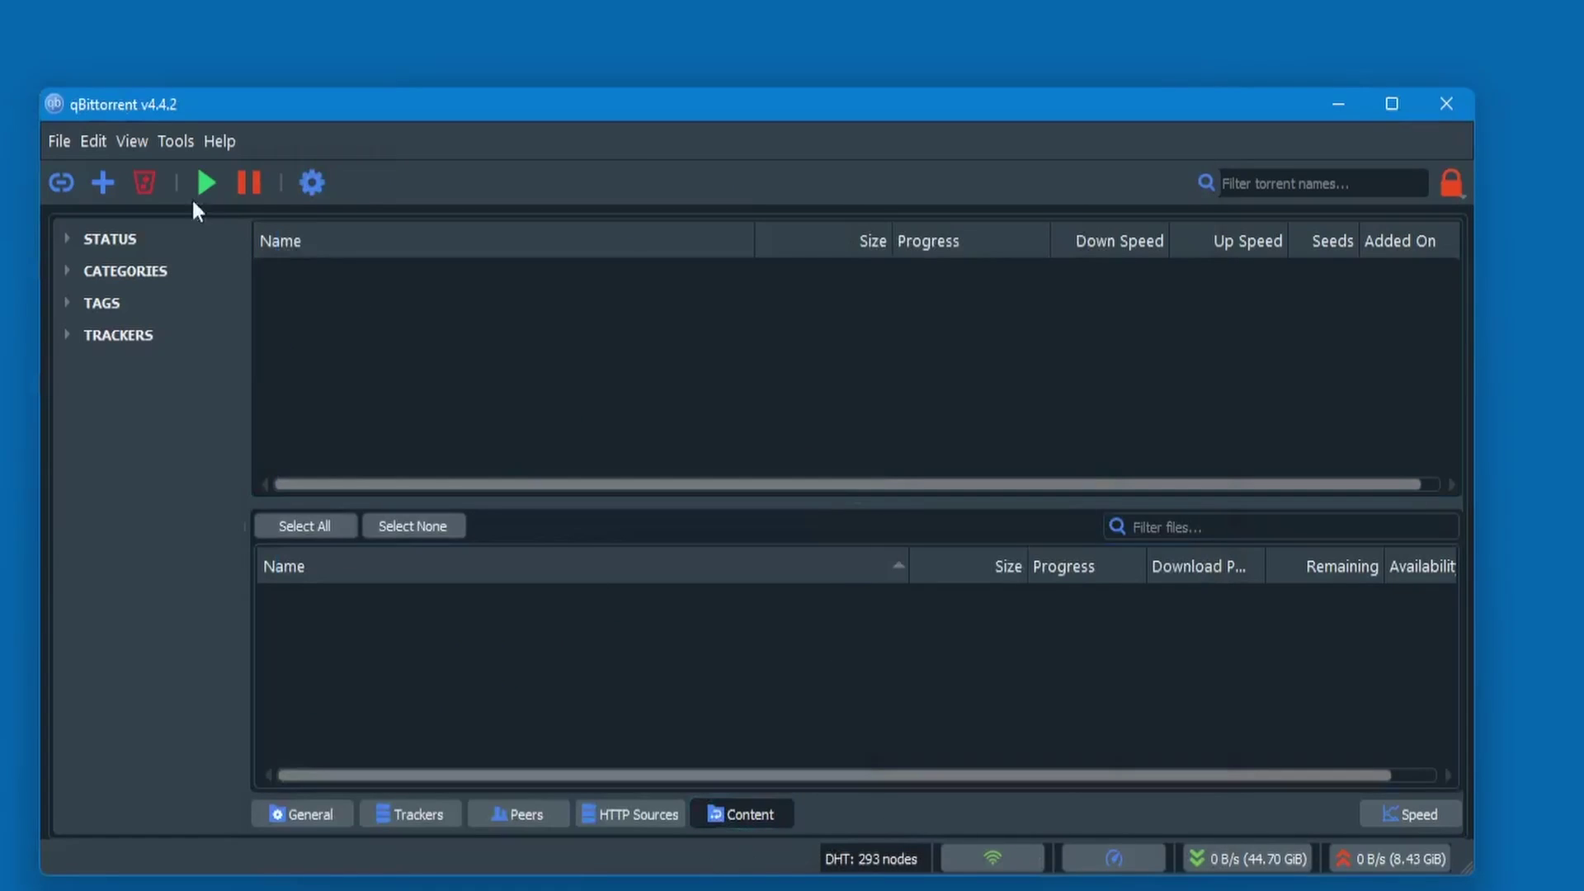
click(190, 141)
click(192, 170)
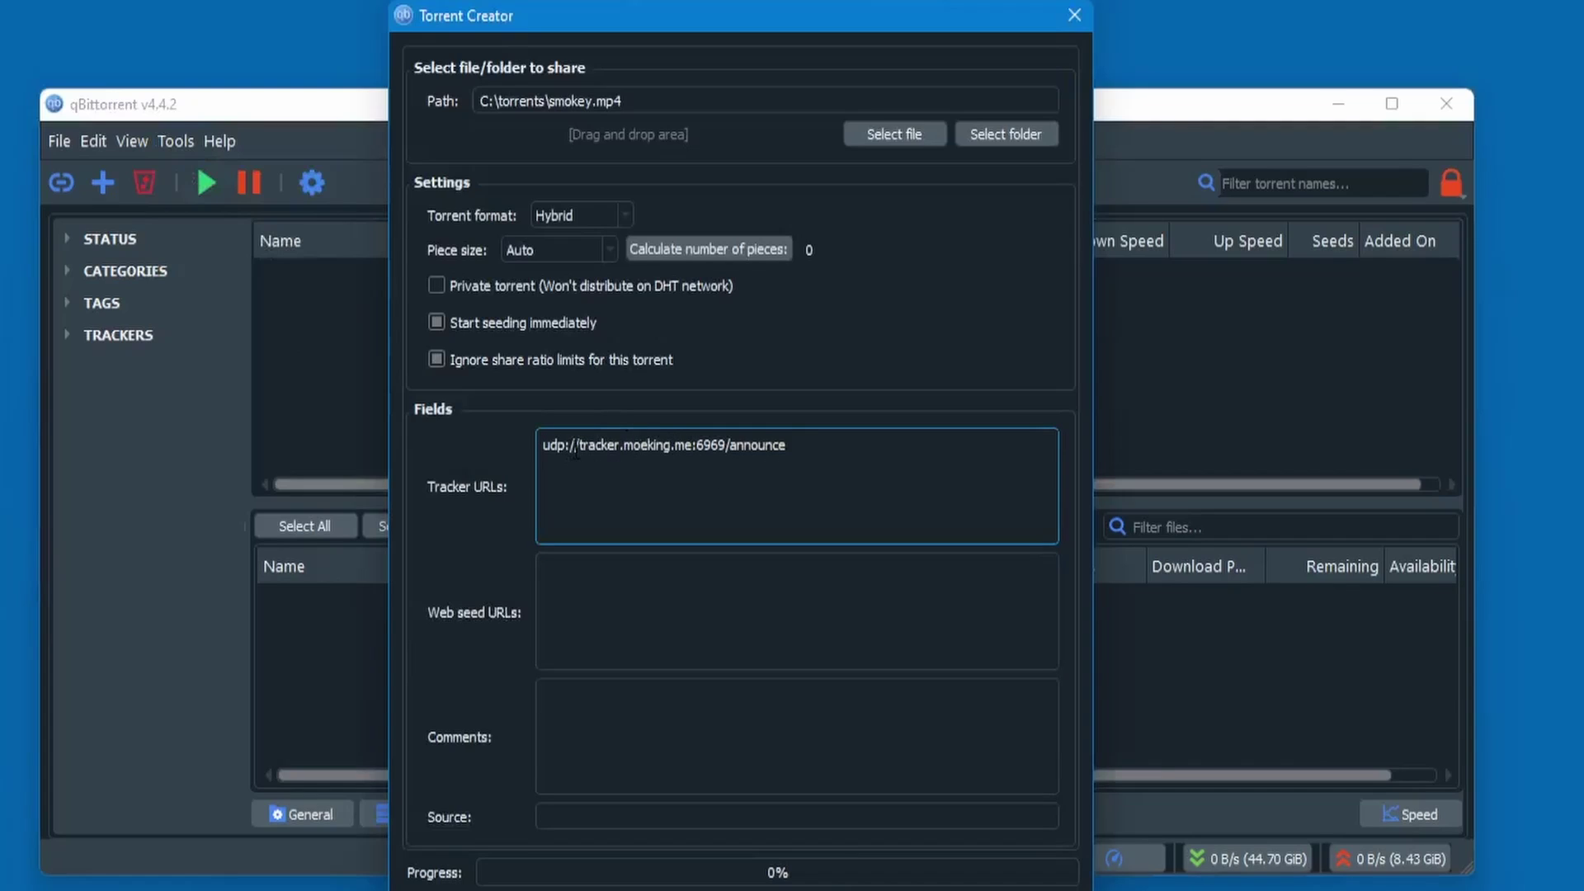
key(ctrl+a)
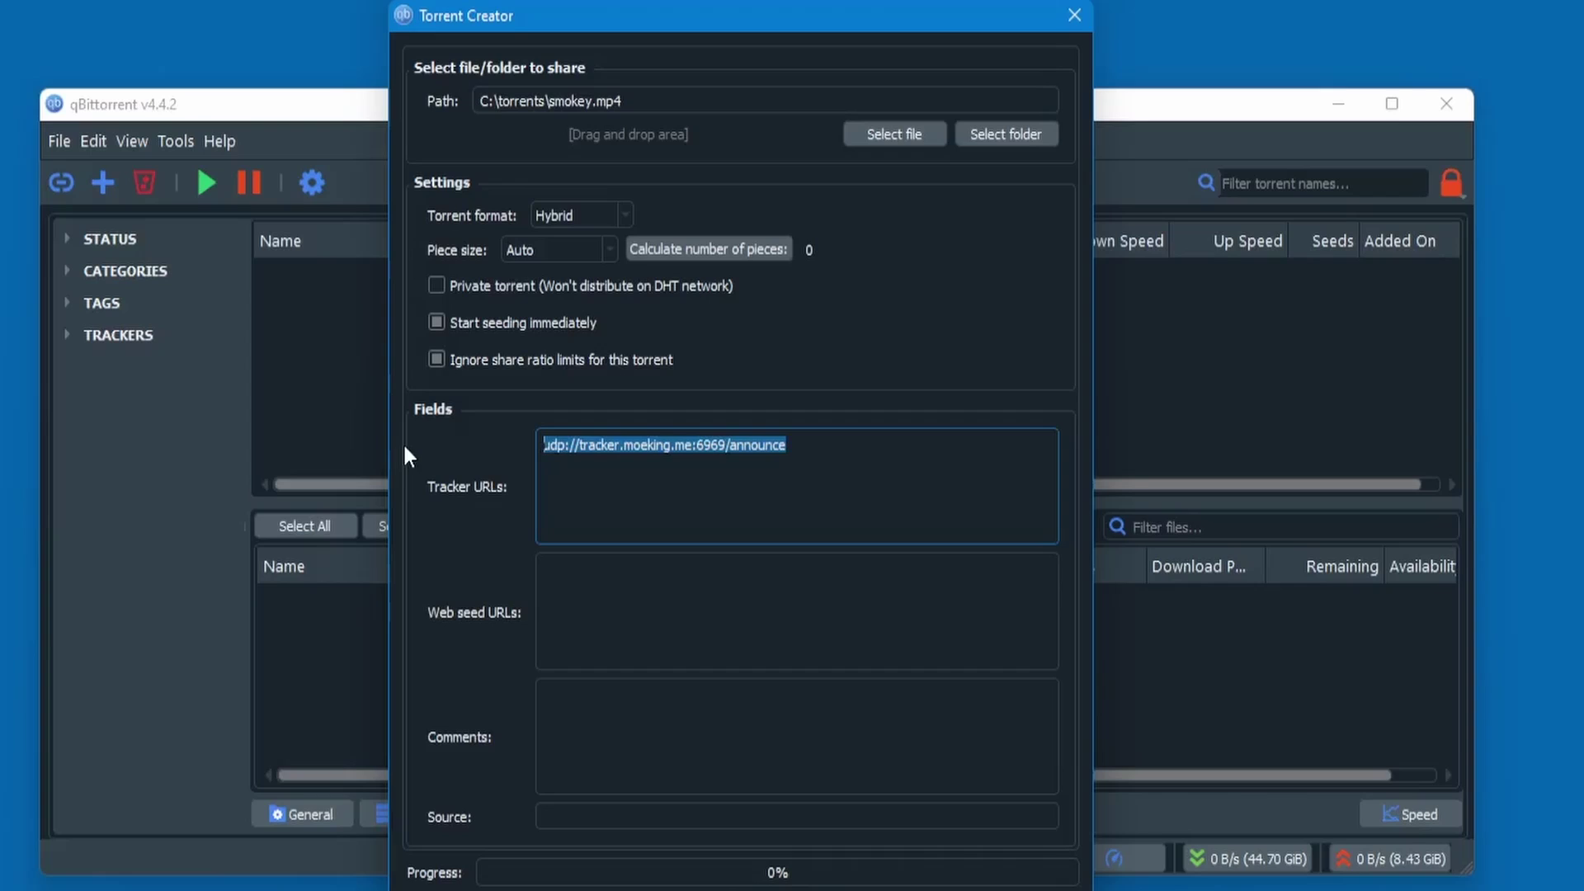
text(http://)
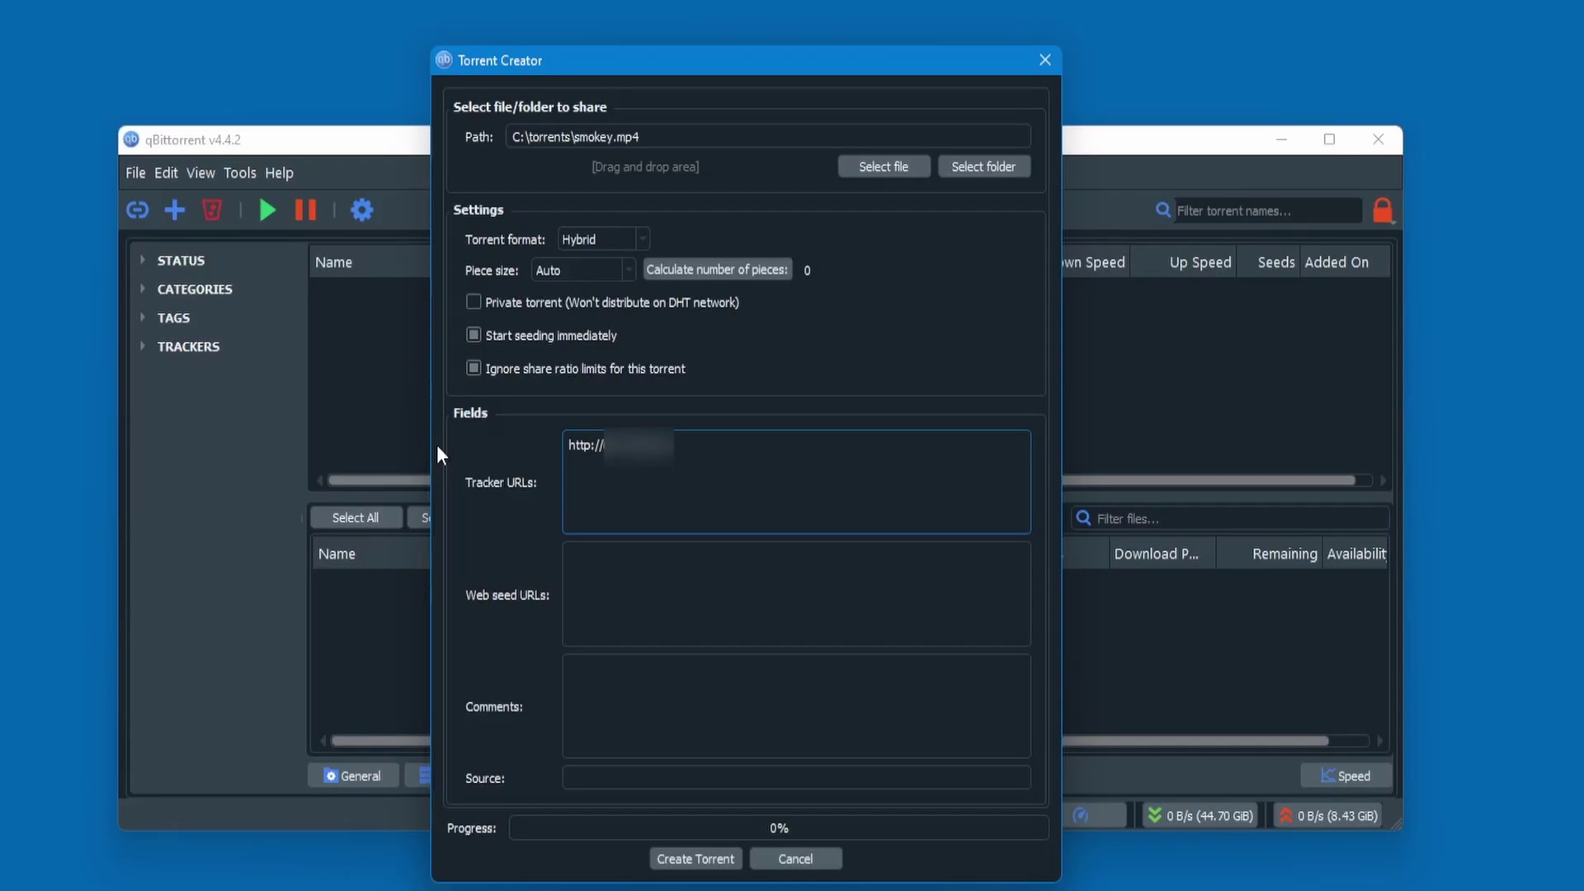
text(:9000/announce)
drag(678, 446, 706, 445)
click(788, 600)
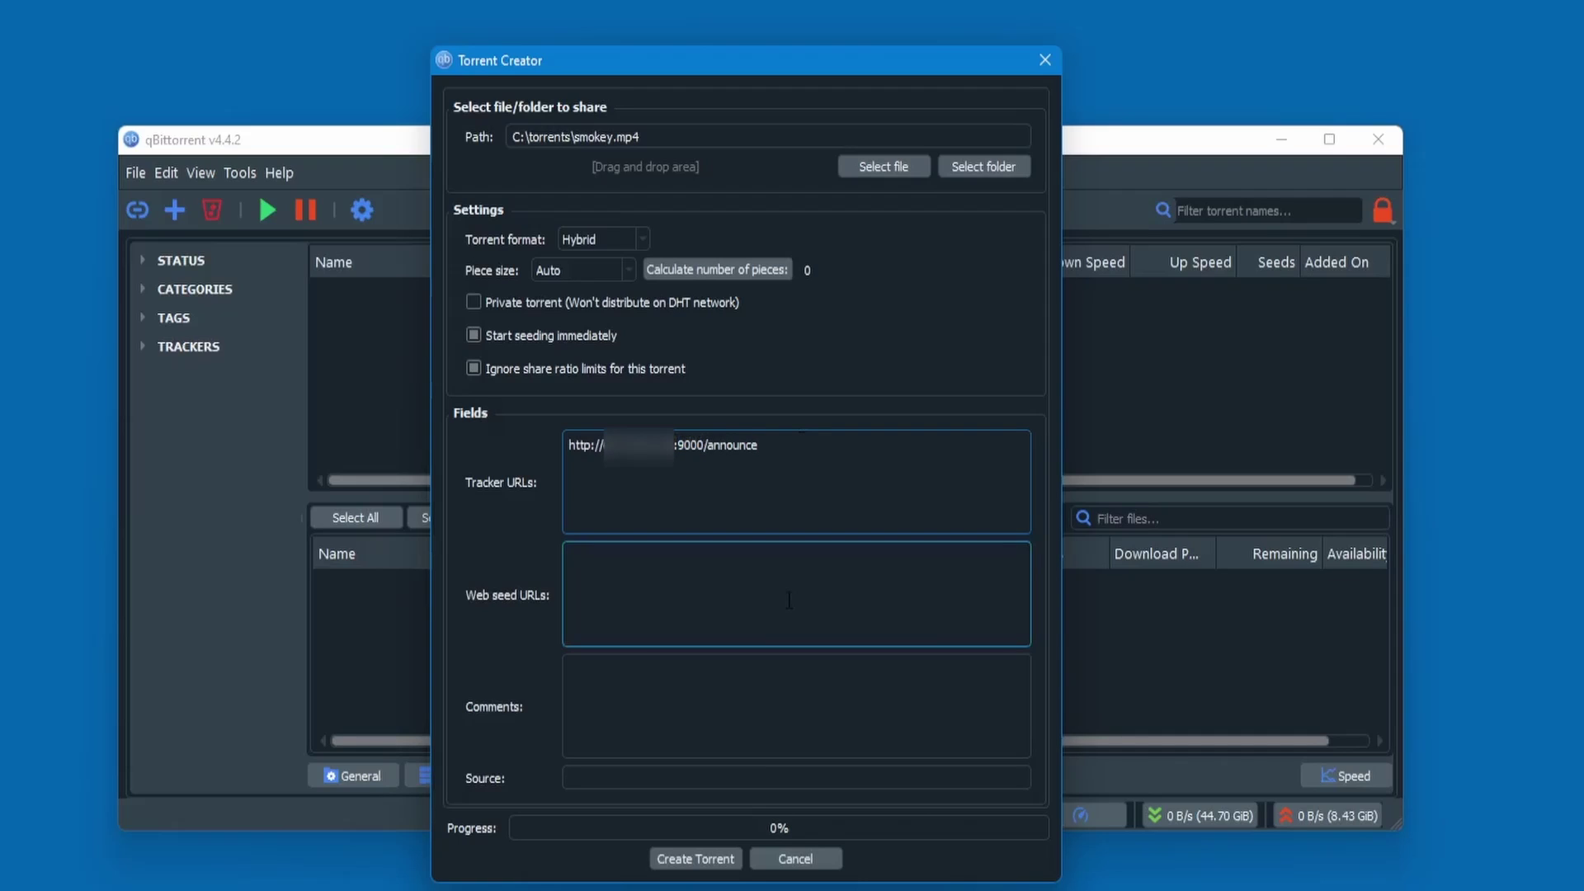
Create the torrent and save it as smokey.mp4.torrent, overwriting the existing file.
click(670, 858)
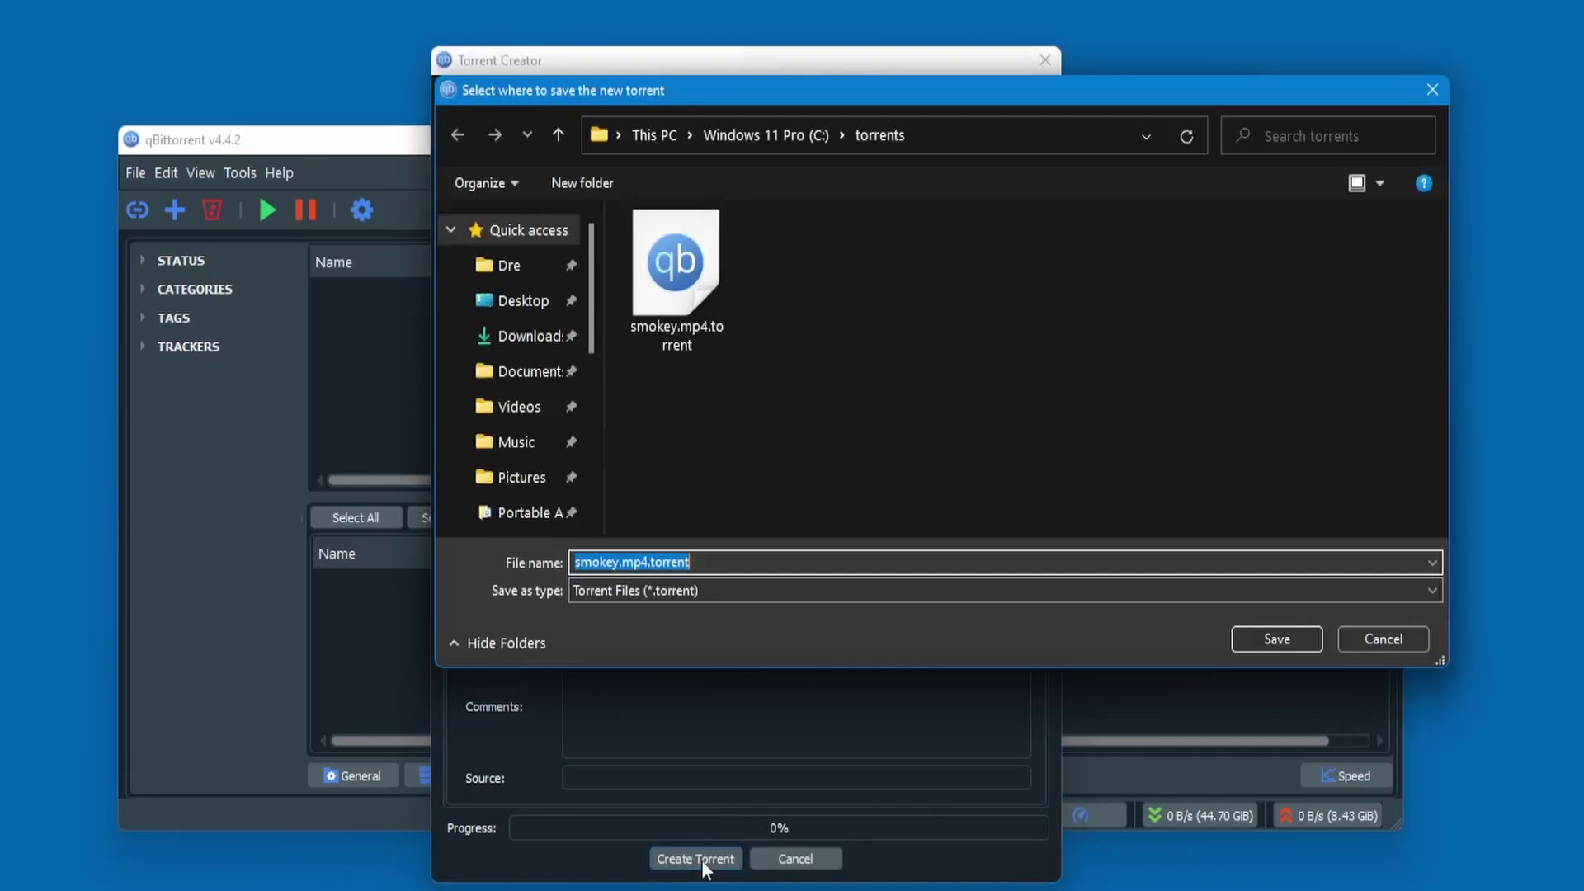
double_click(672, 297)
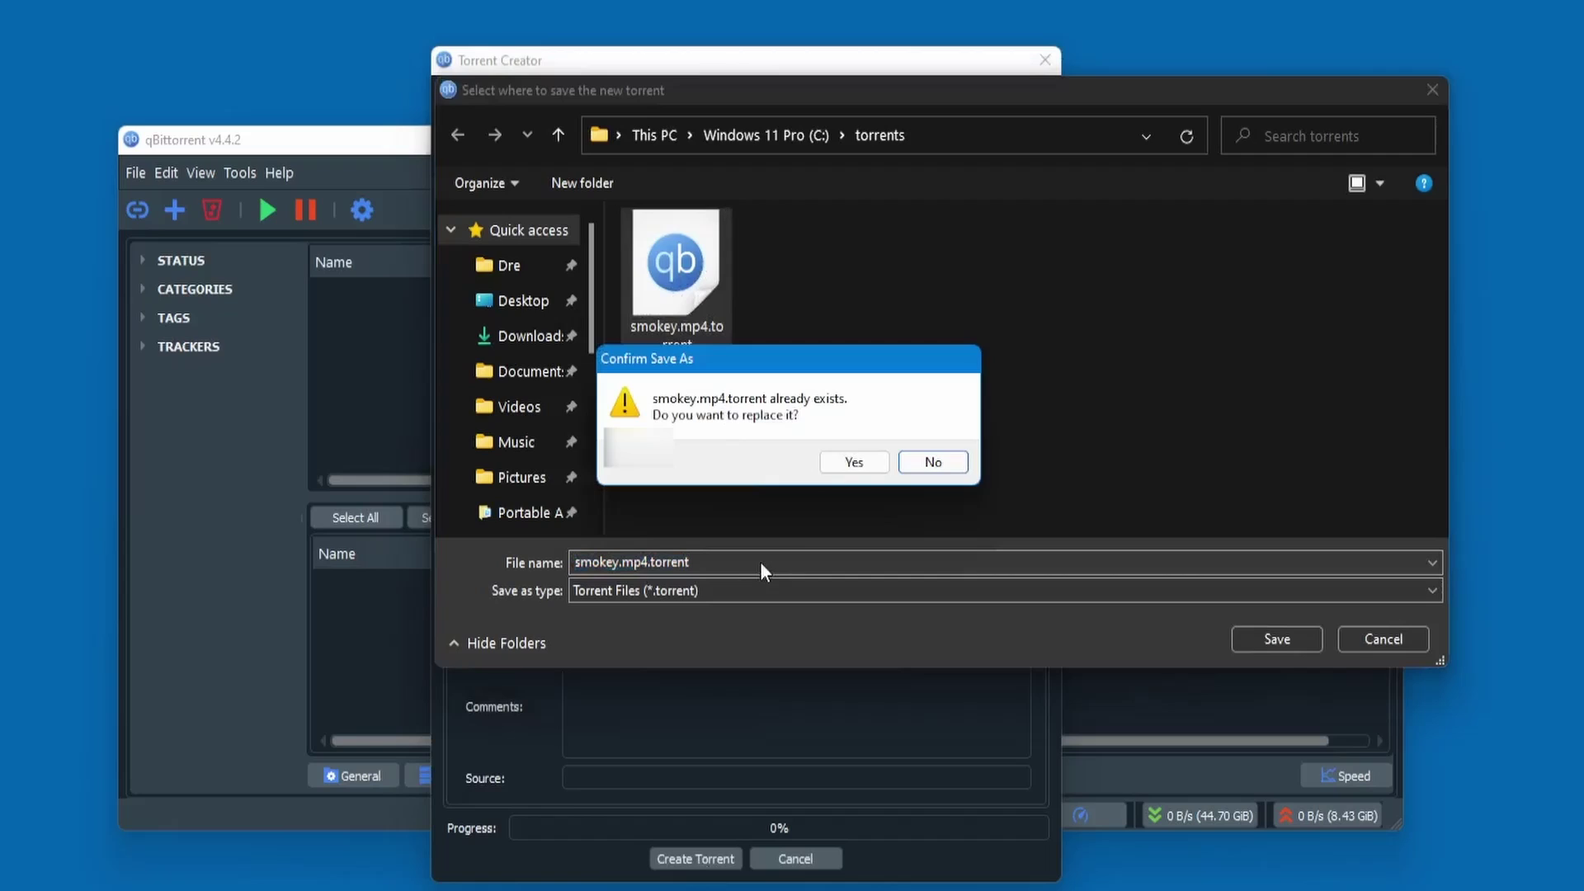
click(854, 462)
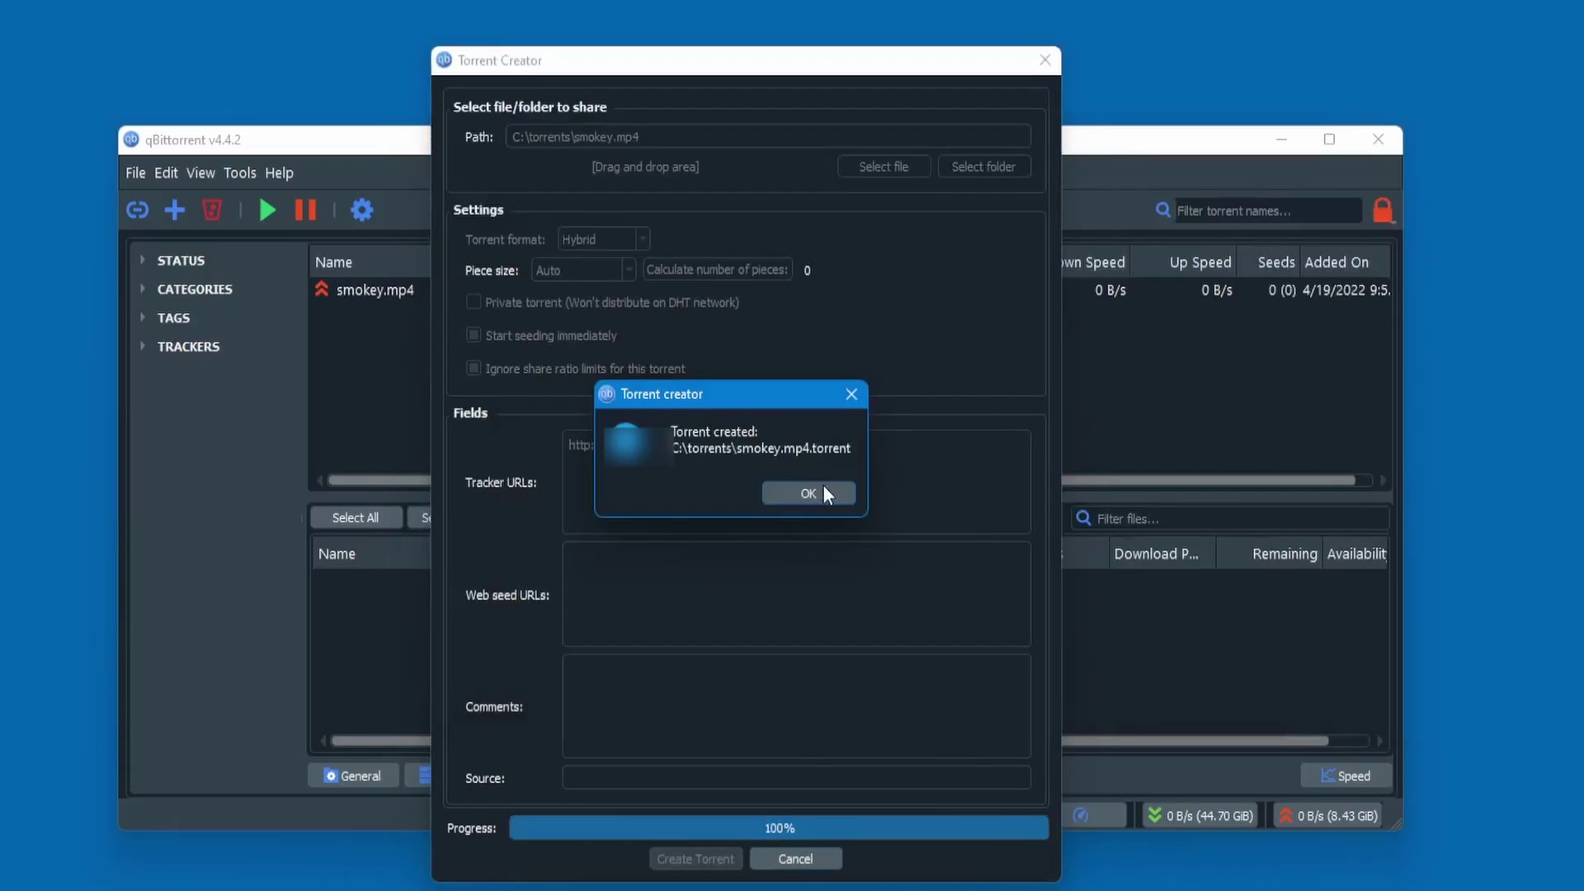
click(824, 486)
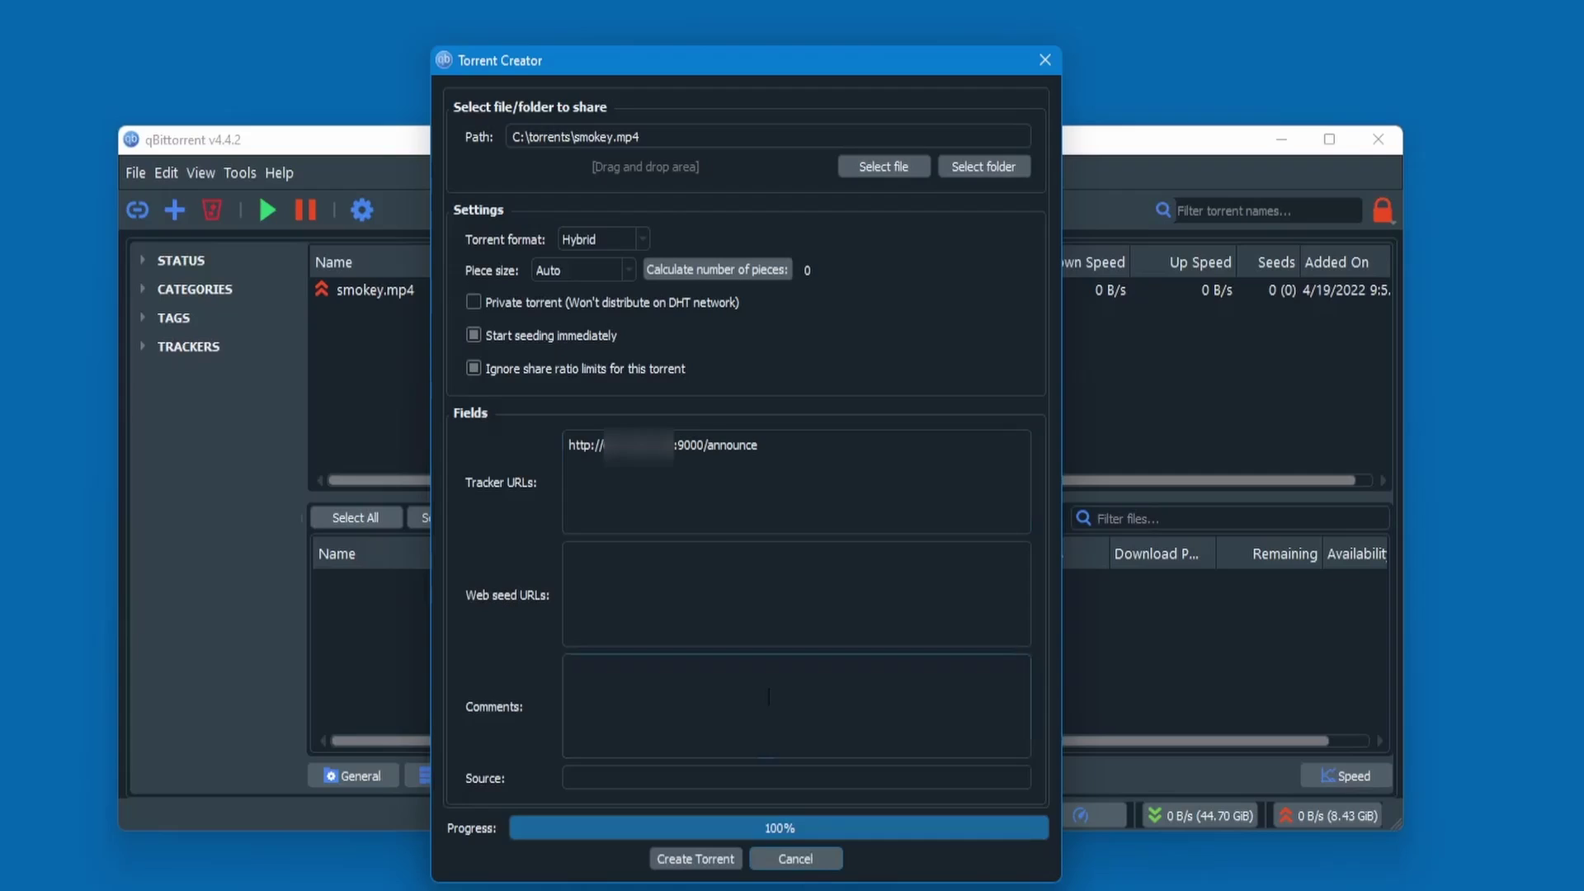
Change the Torrent inbound firewall rule's local port from 6969 to 9000.
click(817, 858)
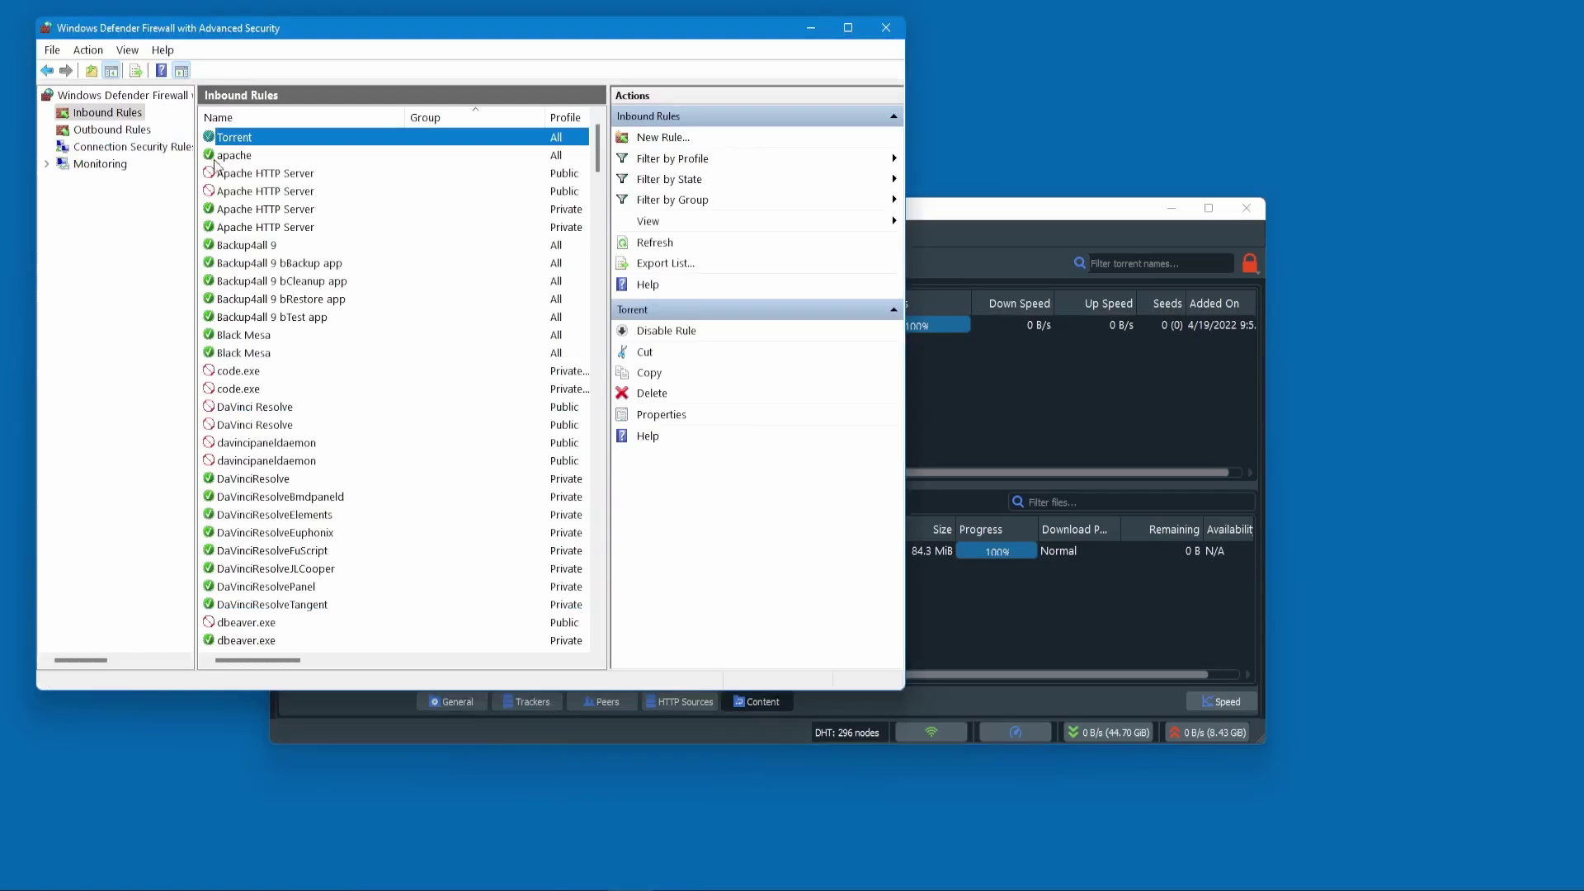
double_click(240, 140)
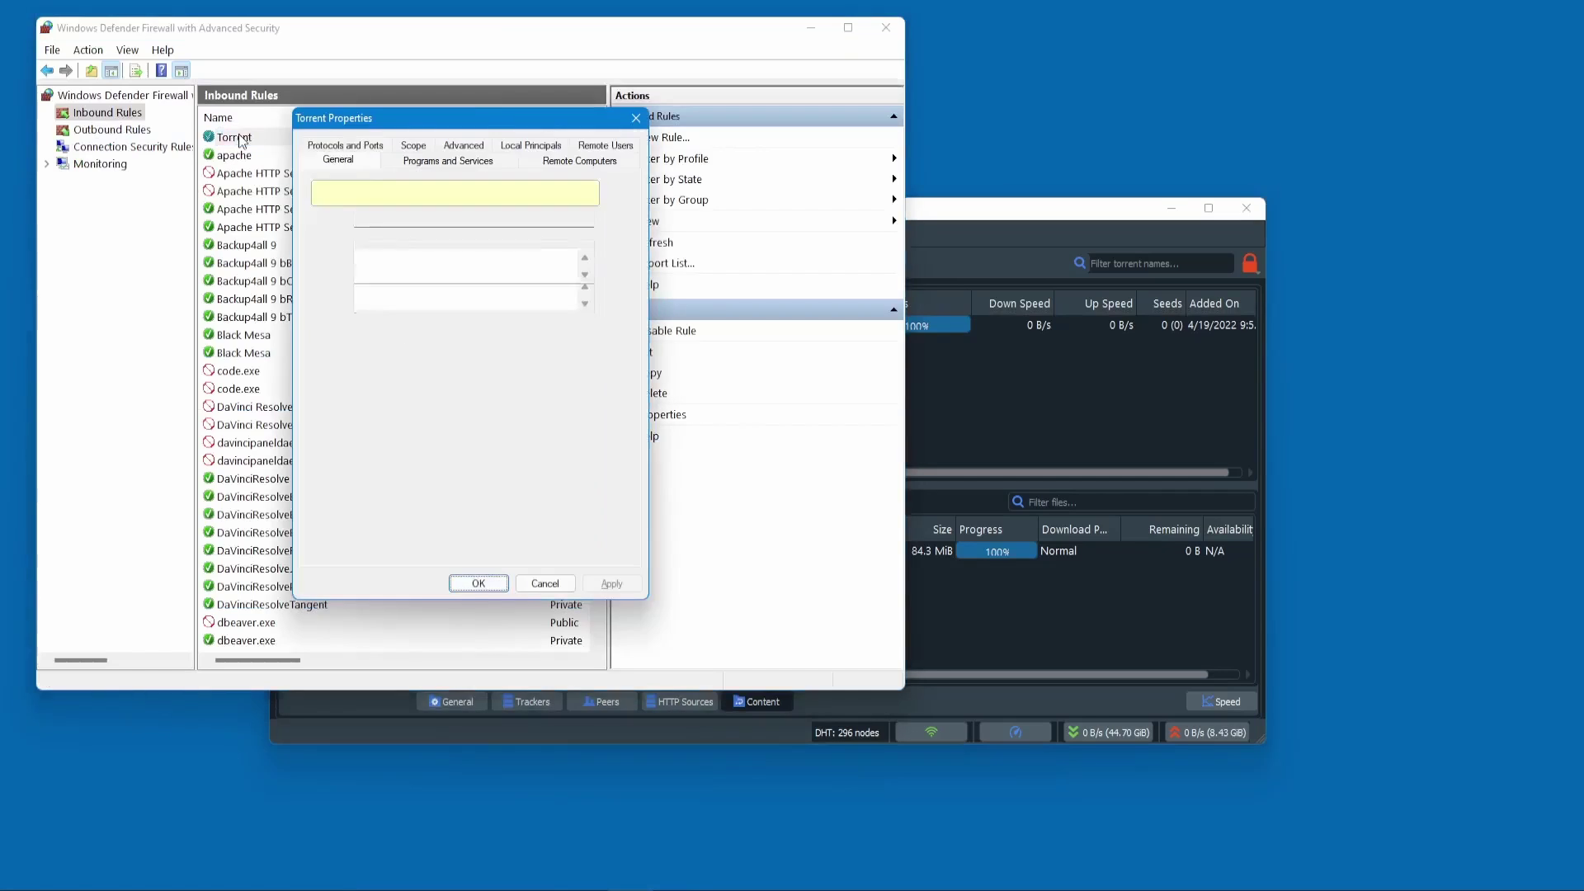
click(337, 149)
drag(528, 285, 373, 290)
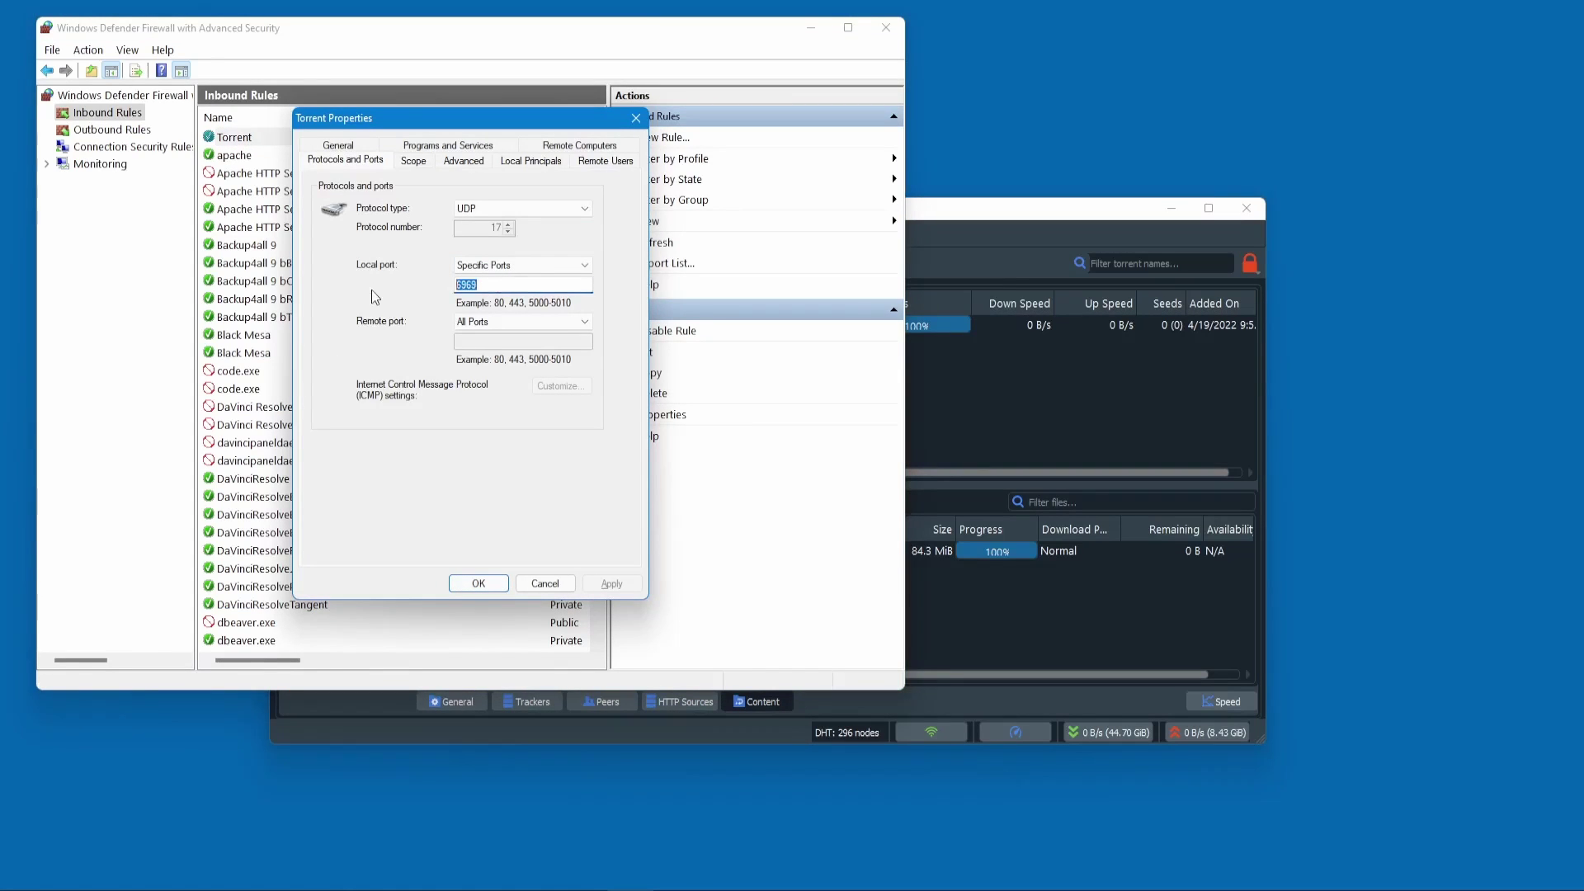
text(9000)
click(612, 583)
click(479, 584)
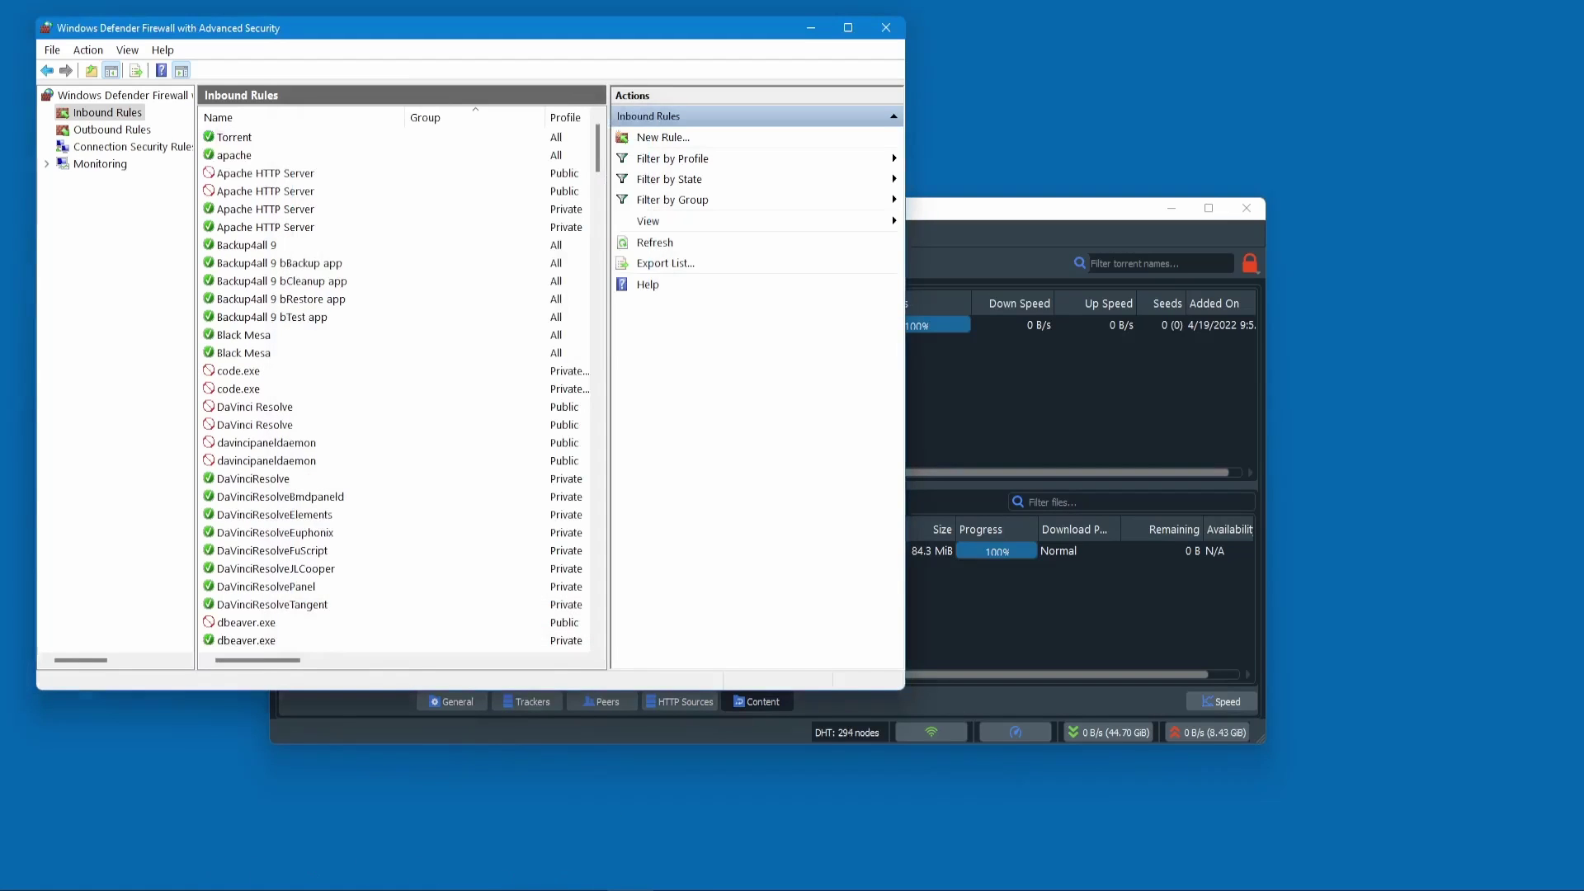
click(724, 883)
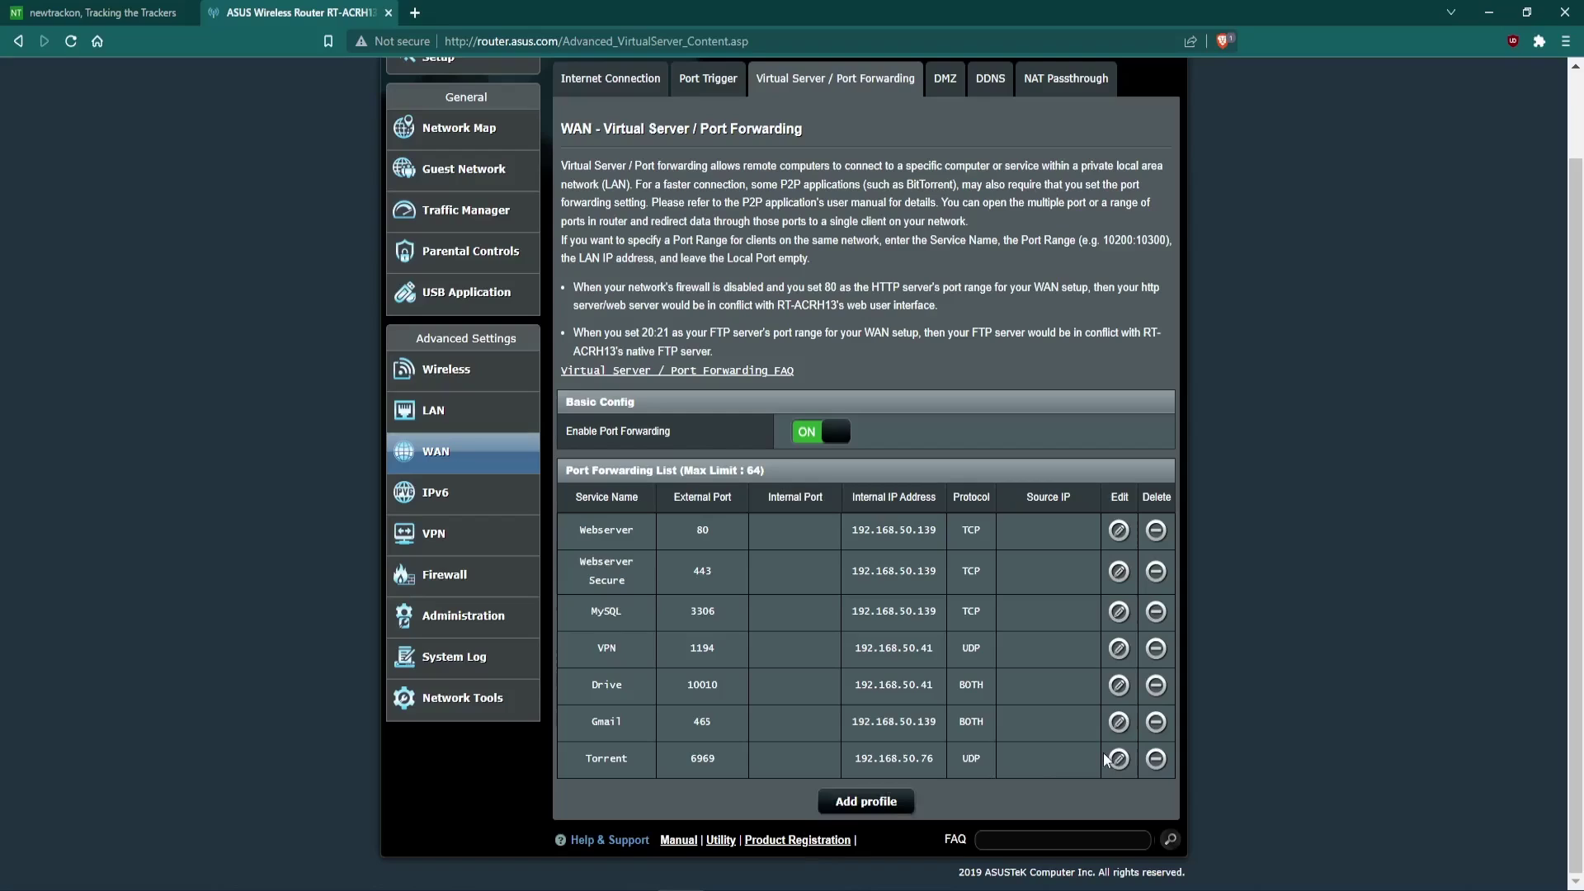
Change the router's Torrent forwarding entry to TCP with external port 9000.
click(1116, 759)
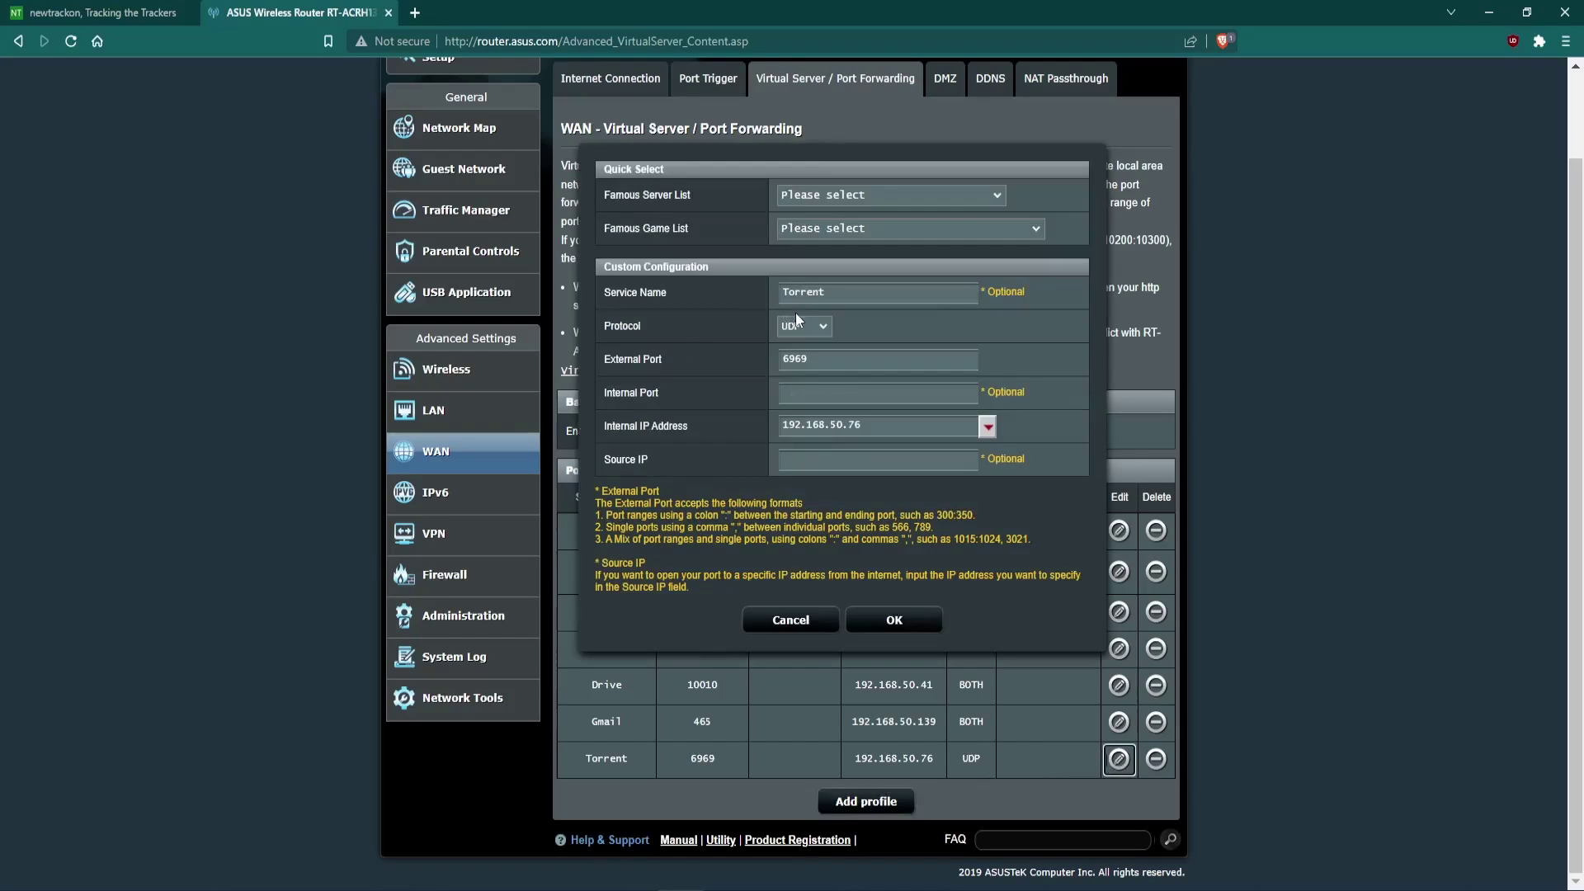
click(802, 323)
click(796, 342)
key(Tab)
text(9000)
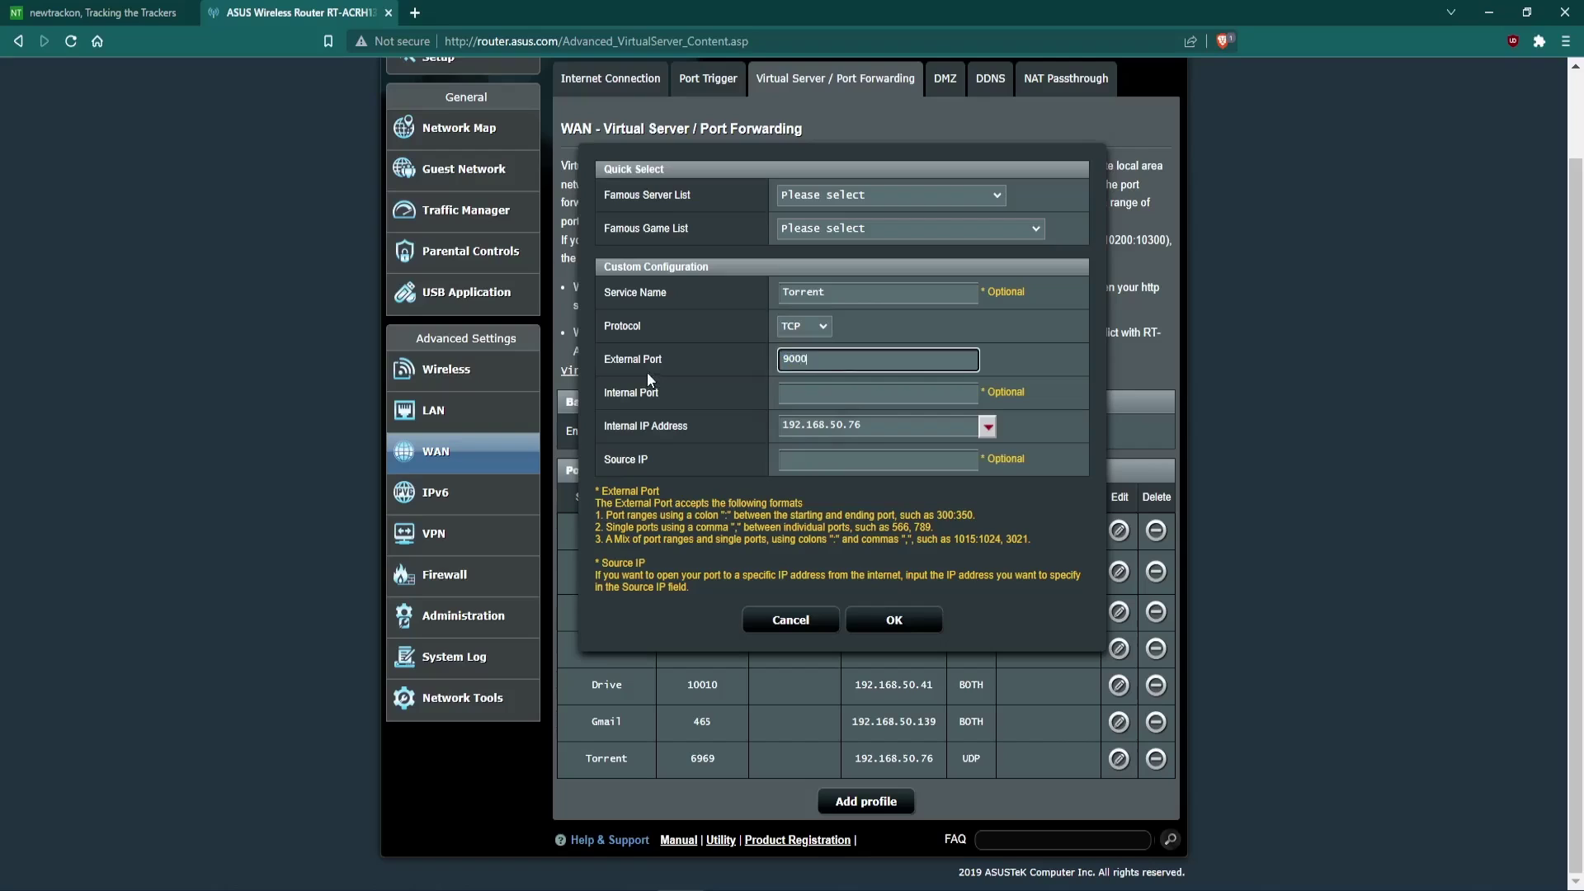
click(892, 621)
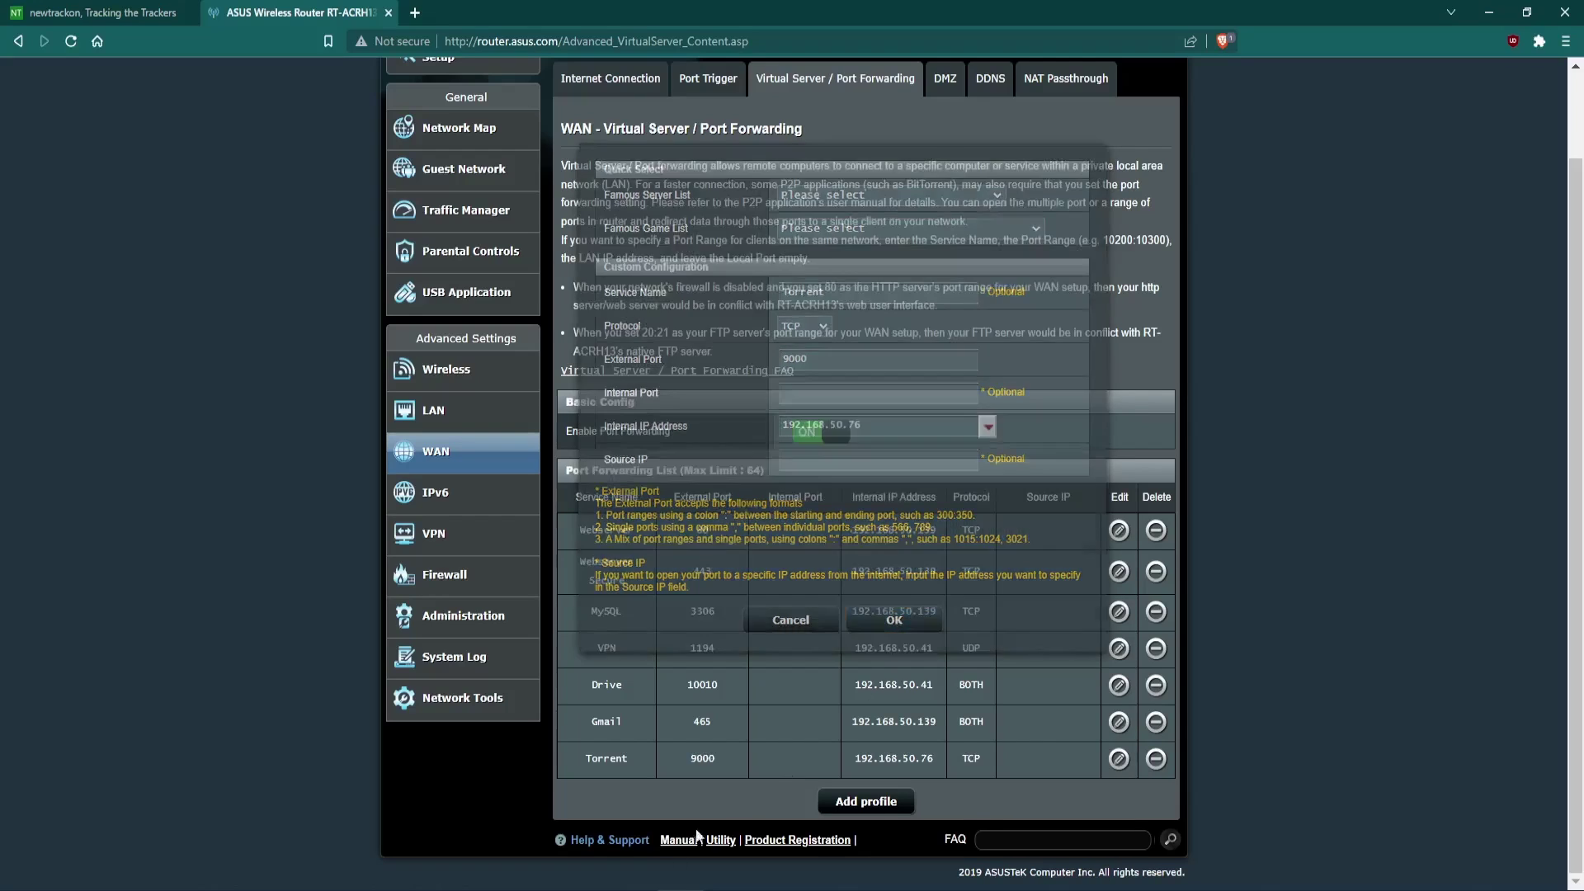
Switch the Torrent inbound firewall rule's protocol from UDP to TCP.
click(654, 887)
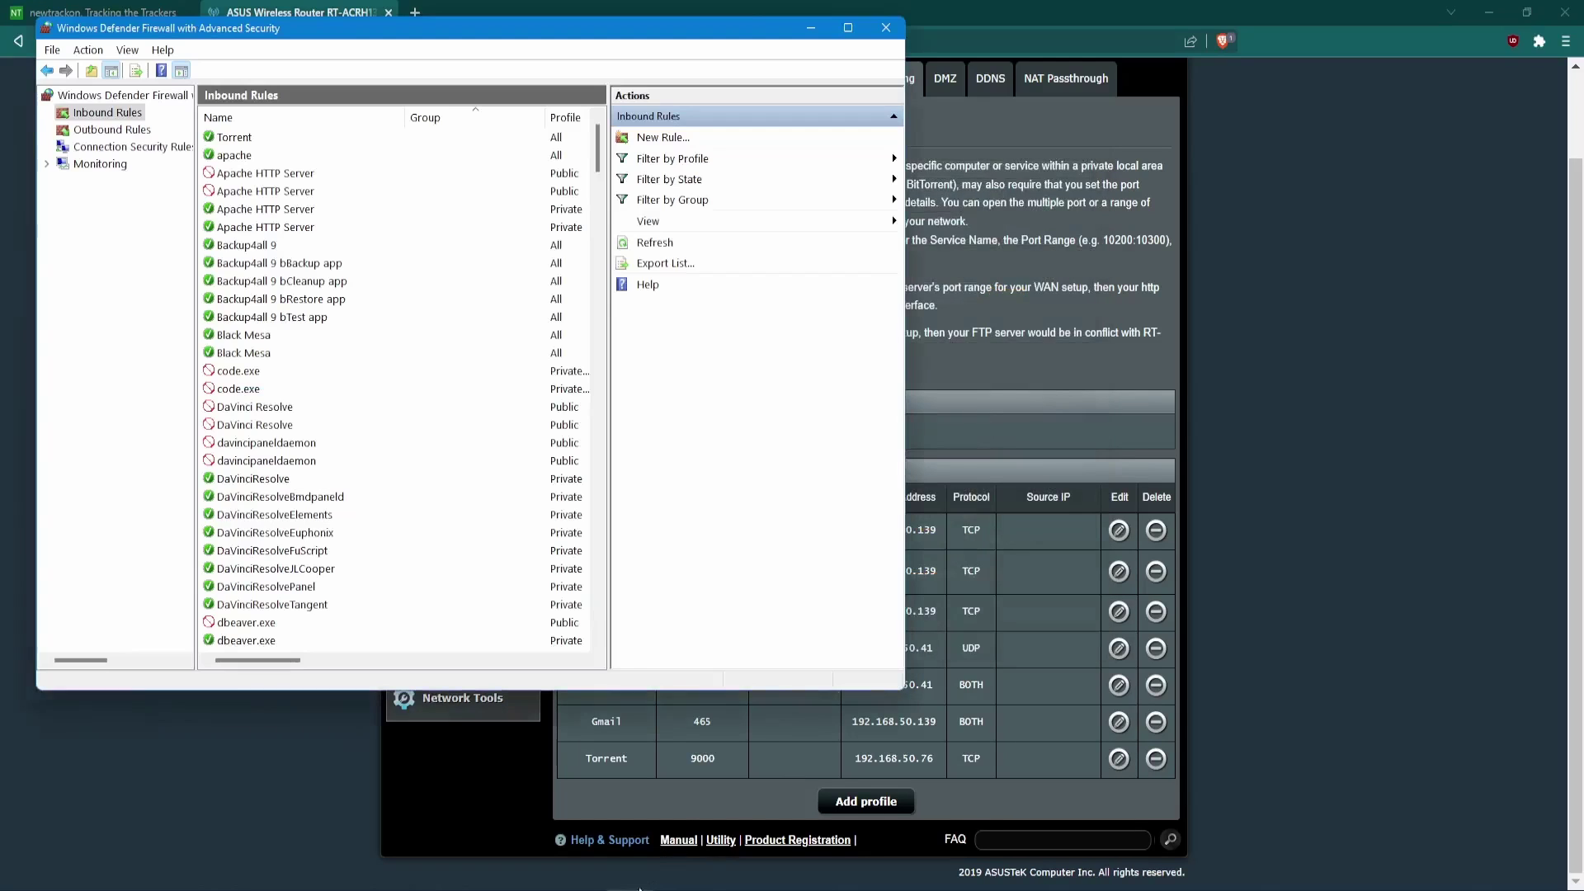
click(248, 138)
double_click(247, 140)
click(345, 159)
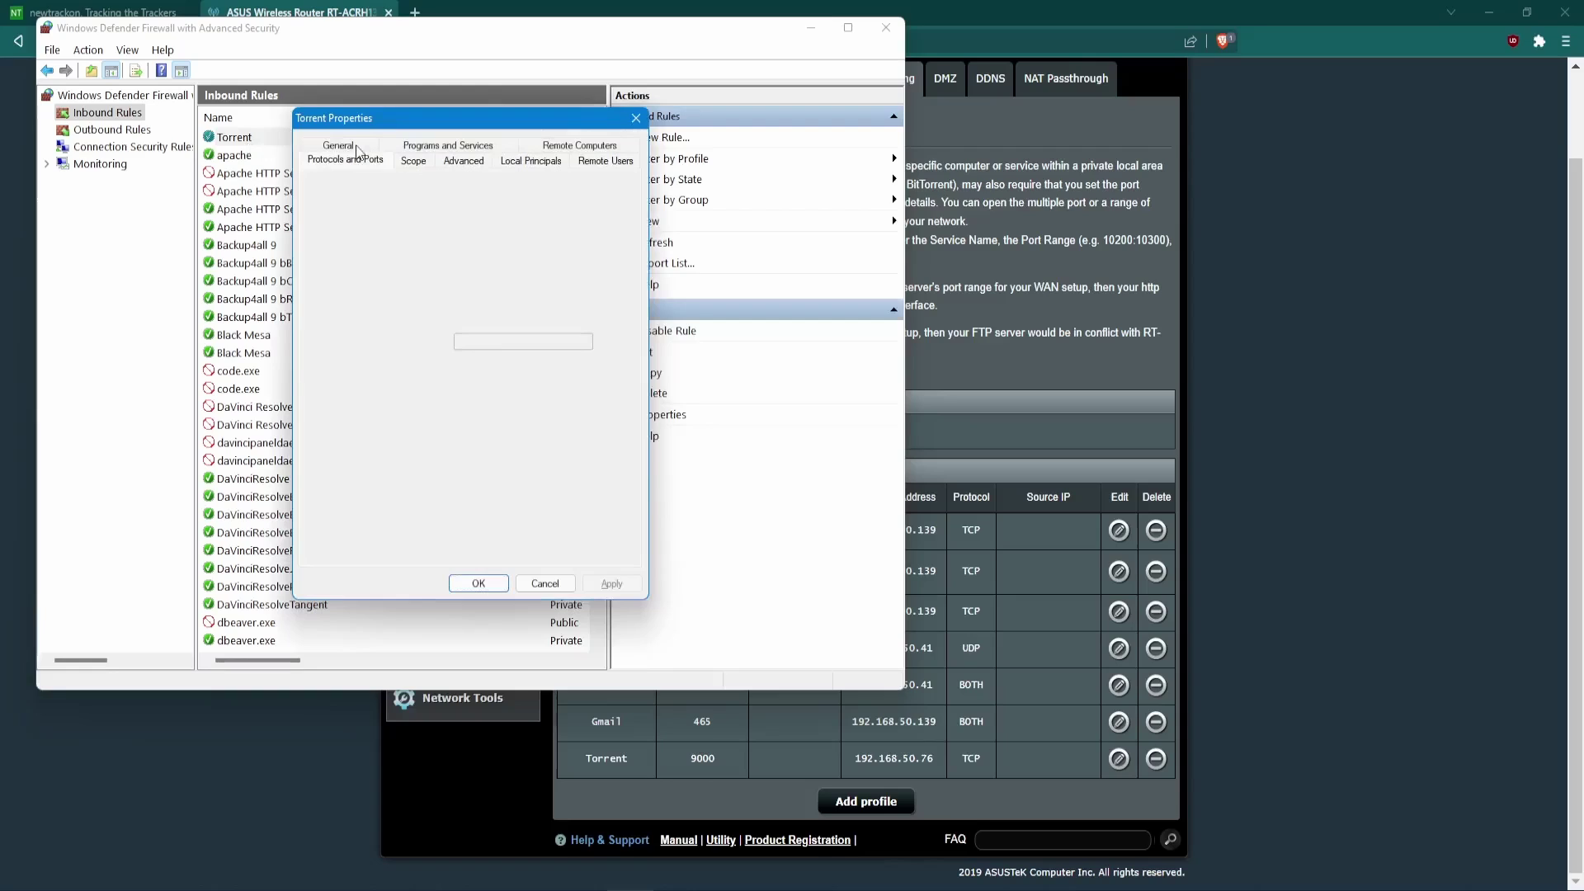
click(520, 208)
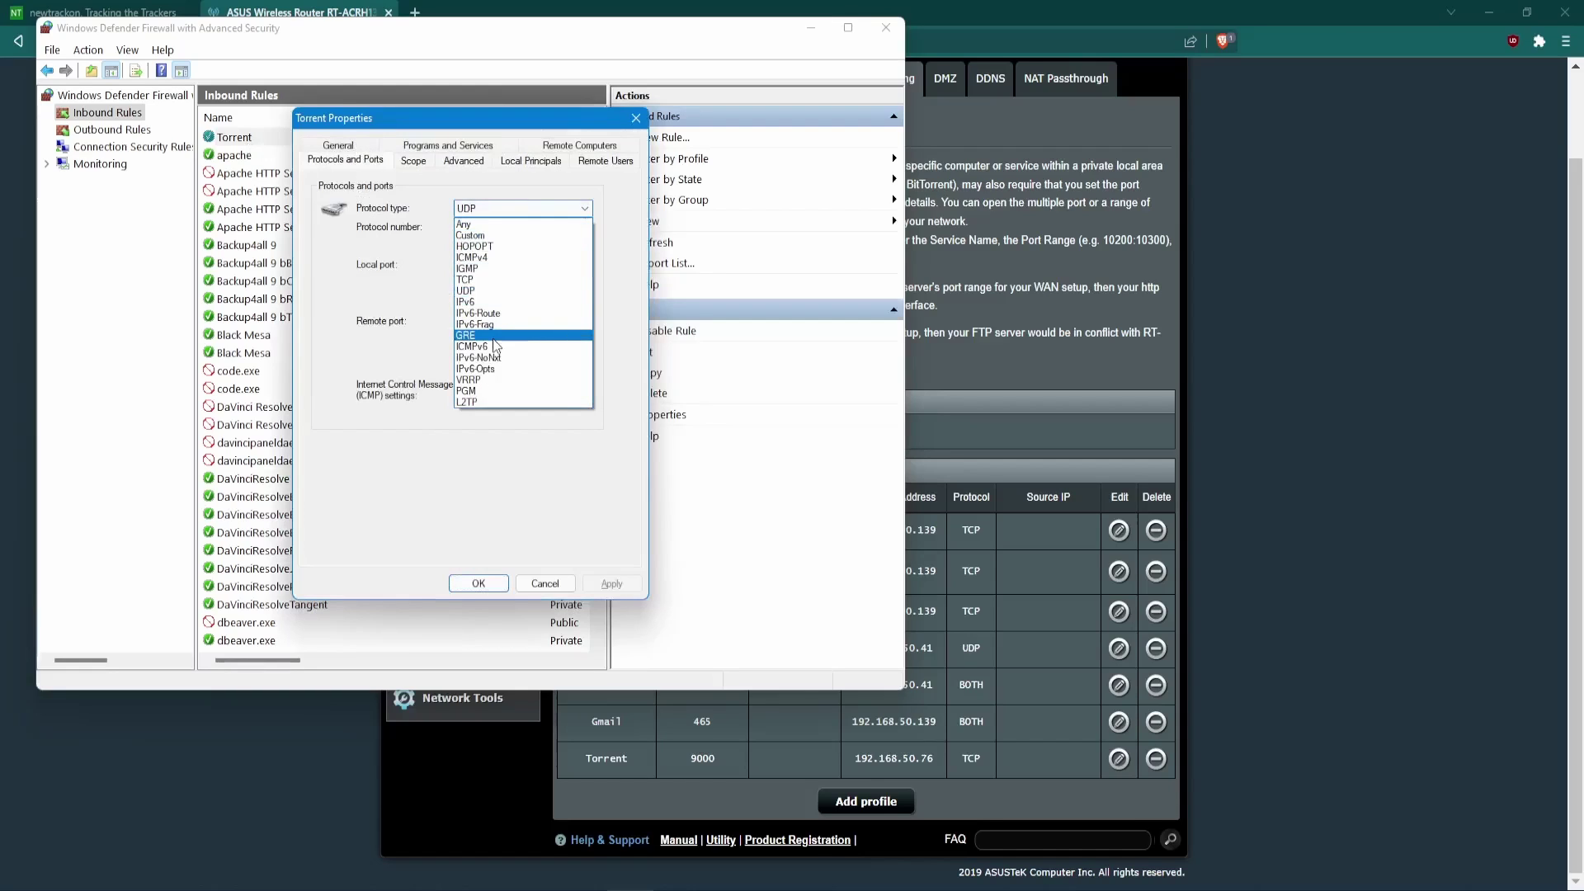
click(495, 280)
click(590, 584)
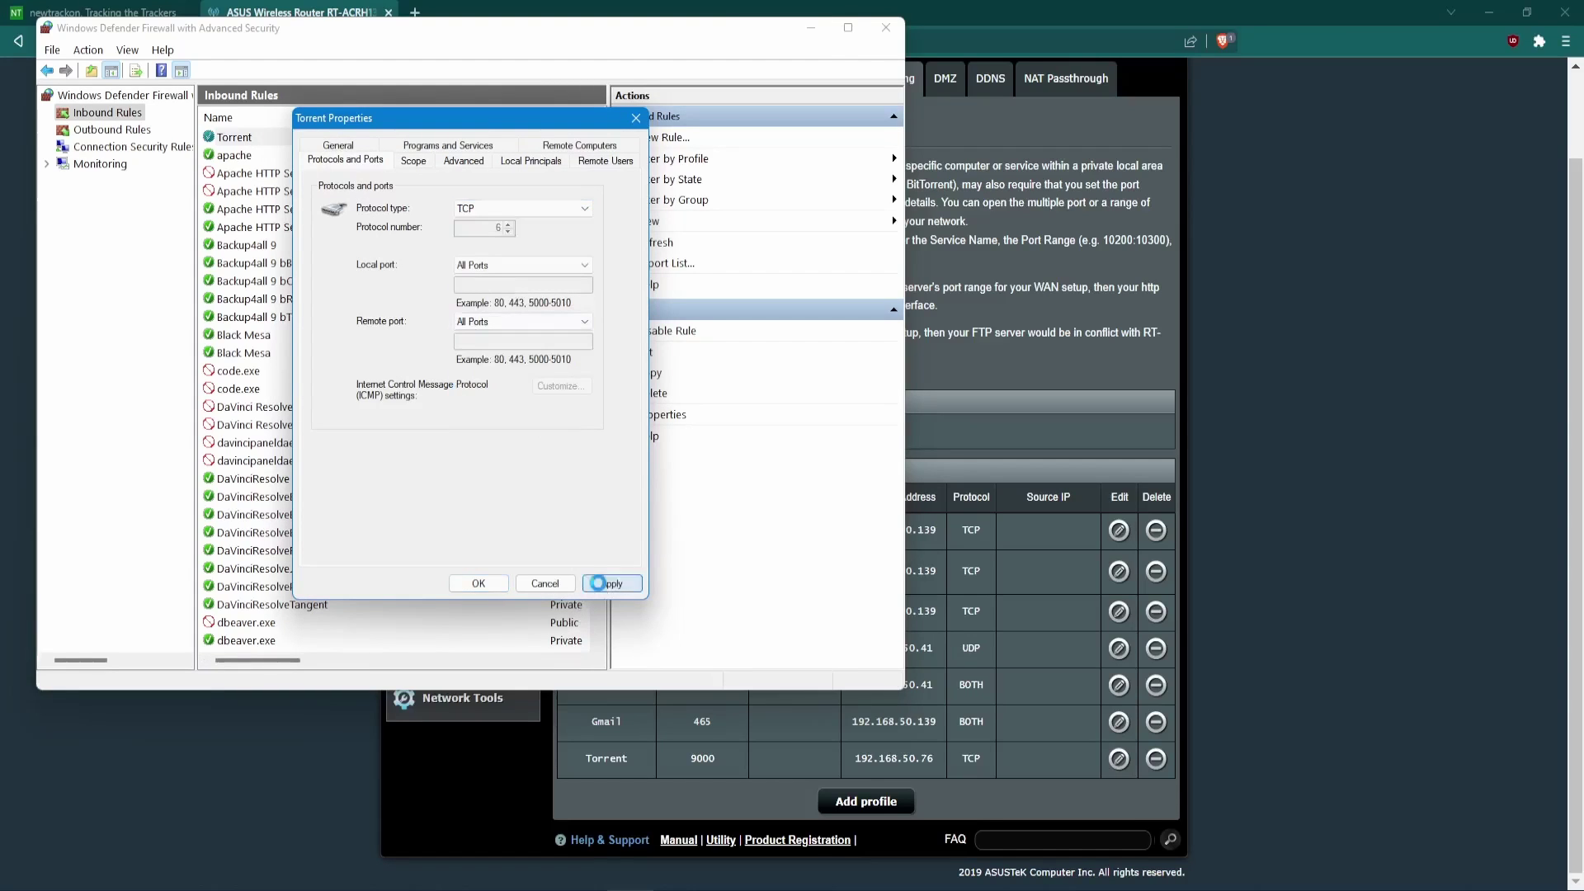
click(479, 583)
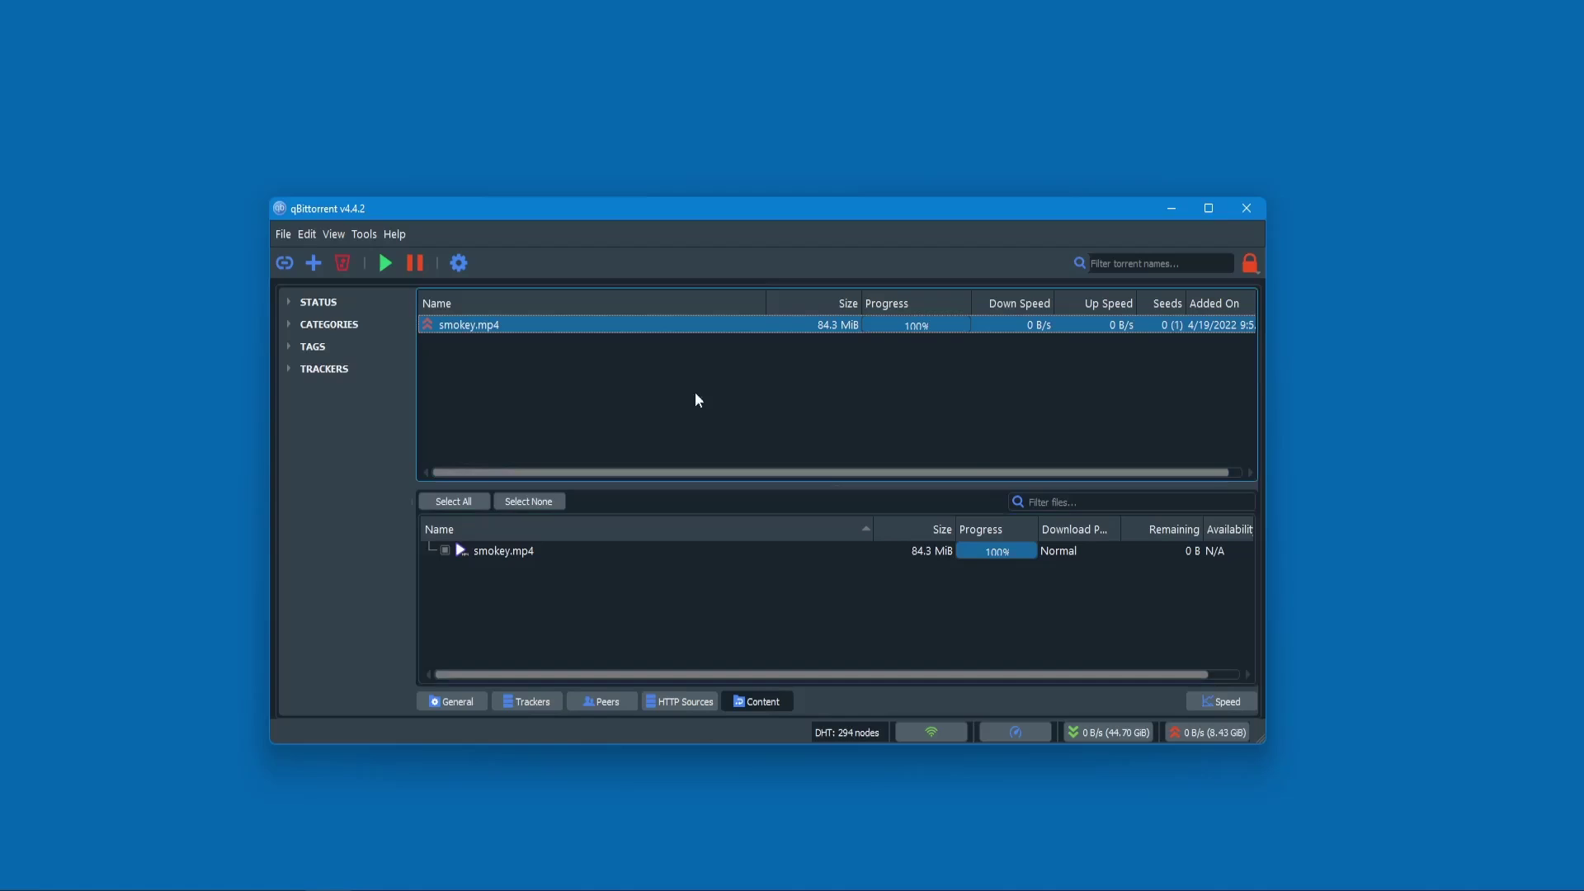
Raise qBittorrent's alternative upload and download limits from 10 KiB/s to unlimited (∞).
click(1229, 733)
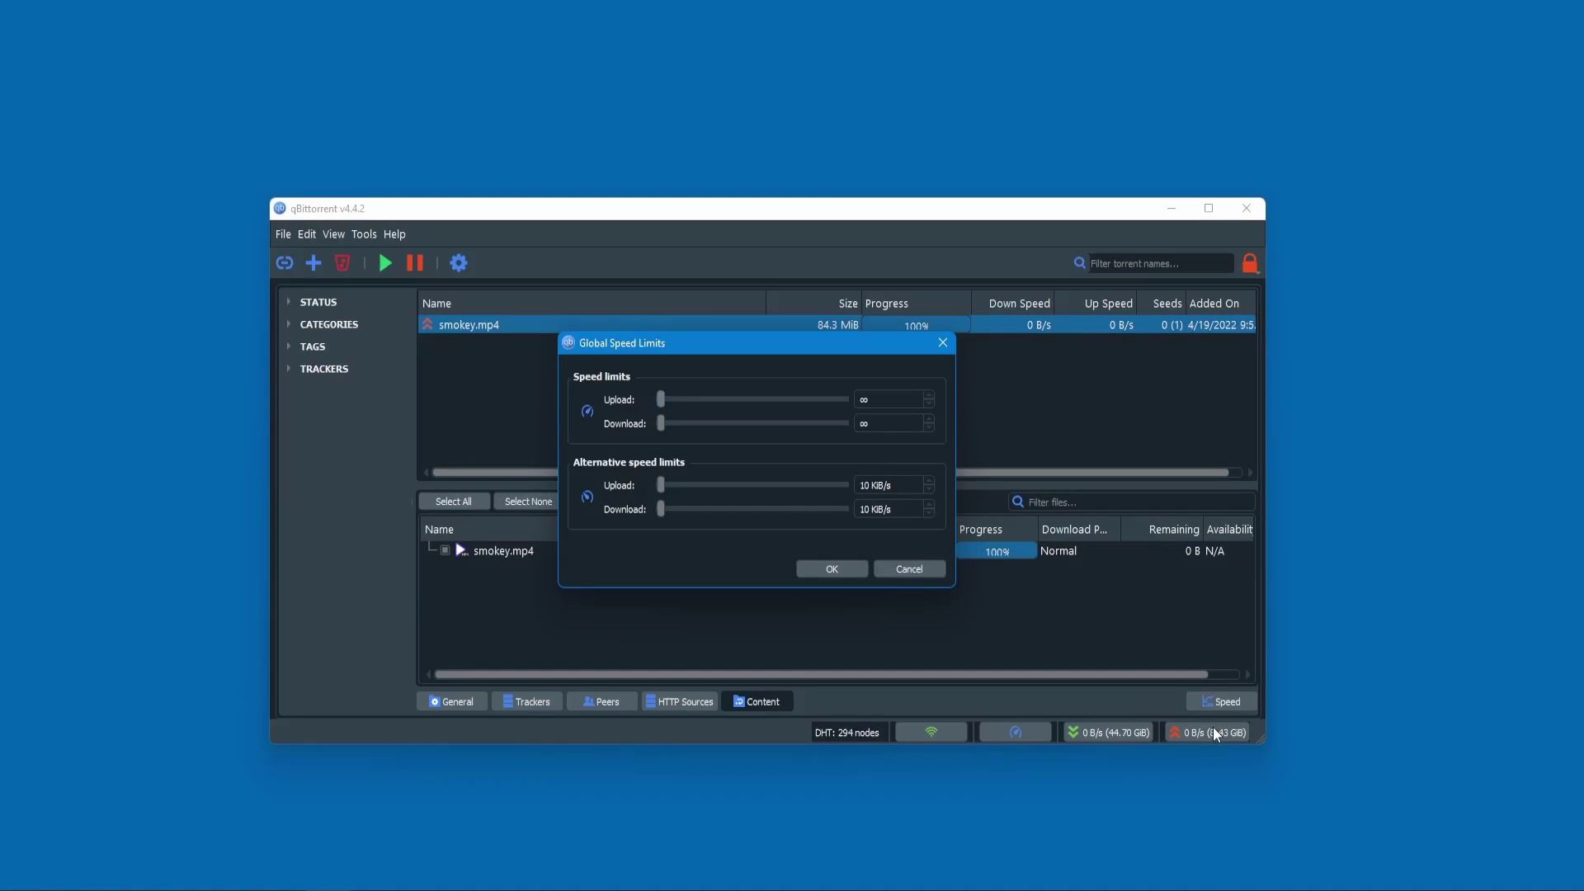
drag(660, 488, 600, 514)
click(827, 563)
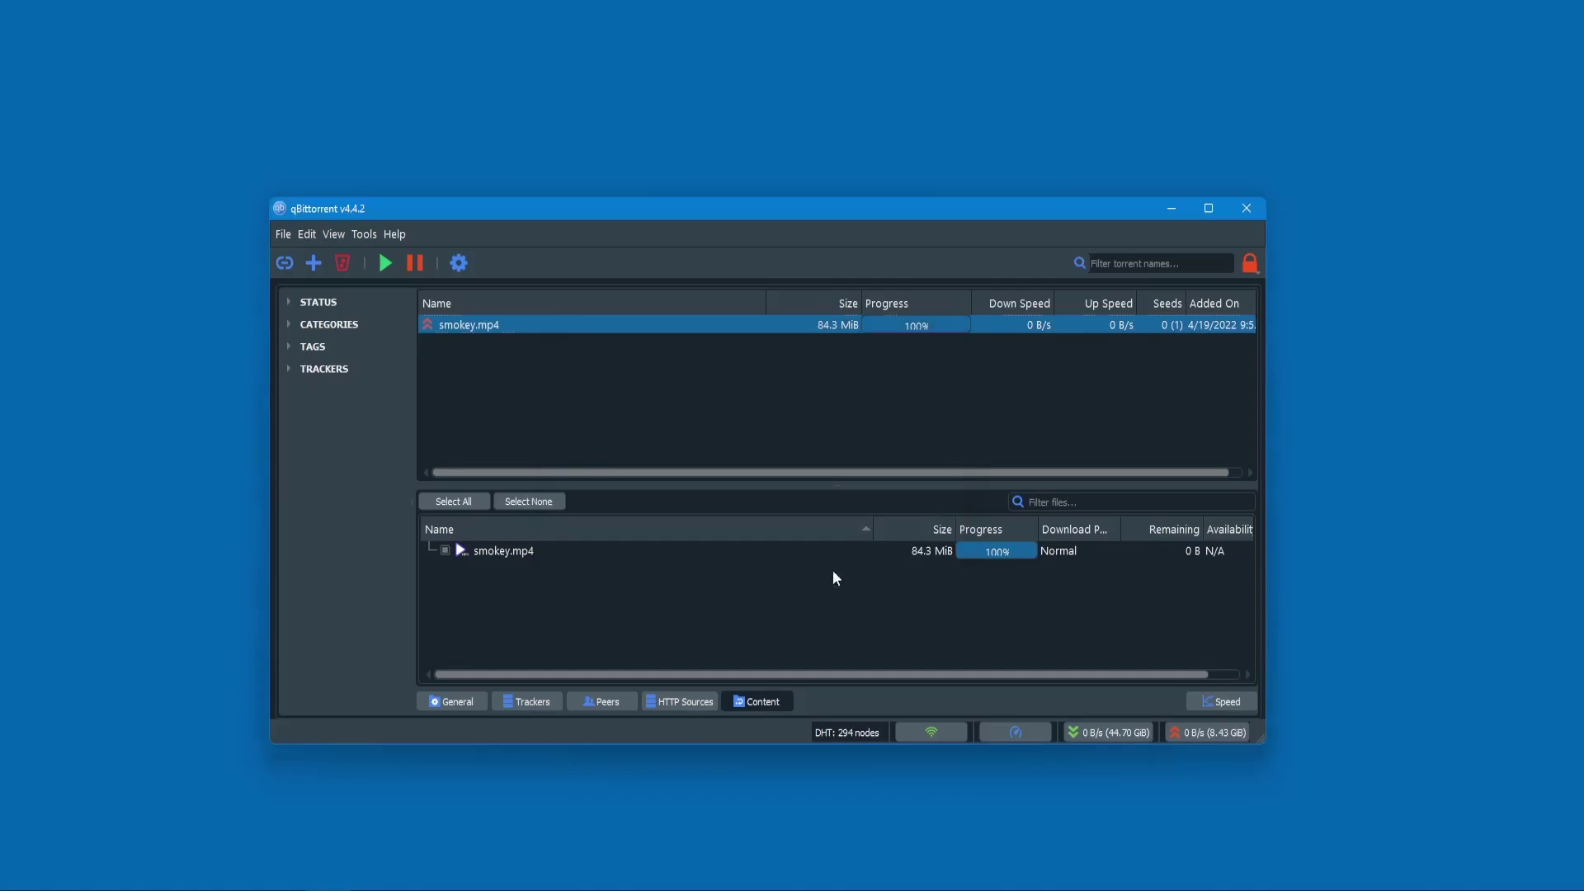
click(1092, 725)
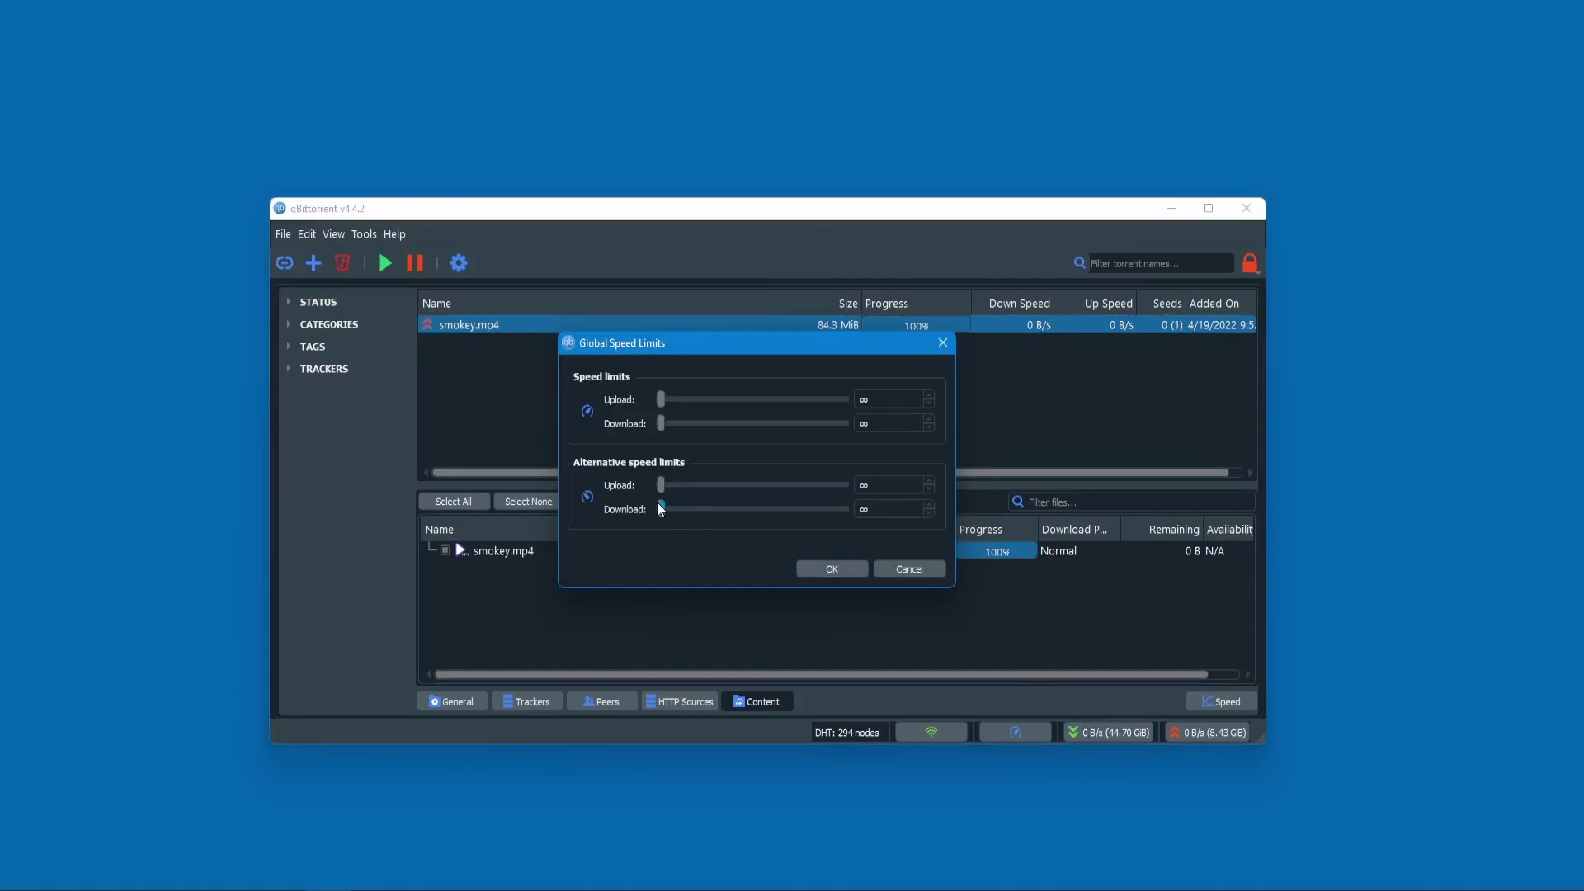
click(888, 569)
click(1217, 731)
click(918, 565)
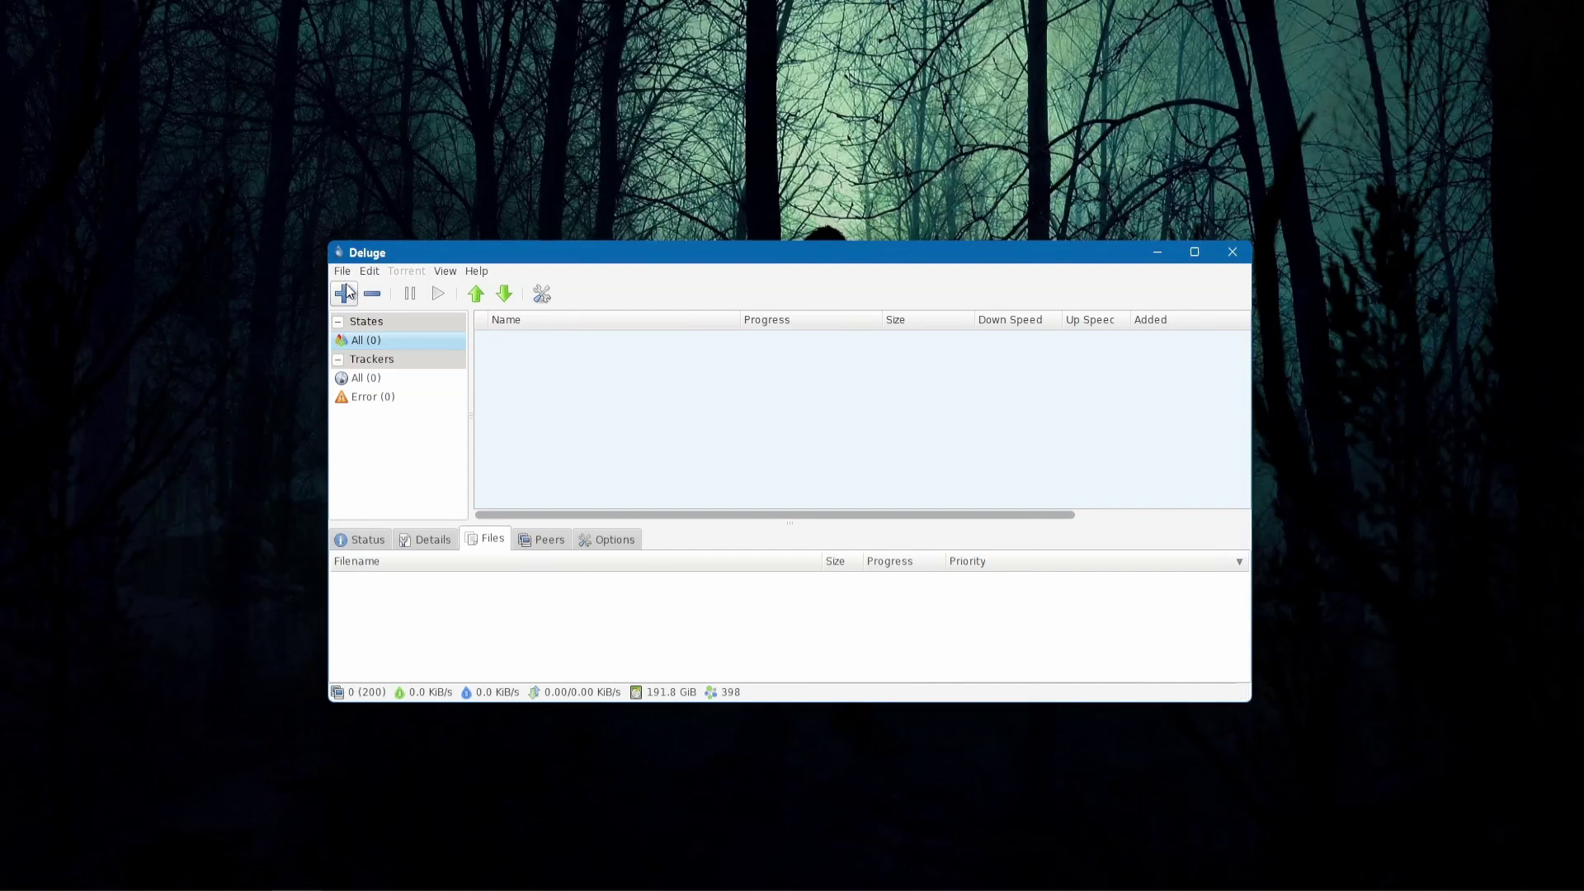
Add smokey.mp4 to Deluge from its magnet link and select its download.
click(345, 293)
click(759, 411)
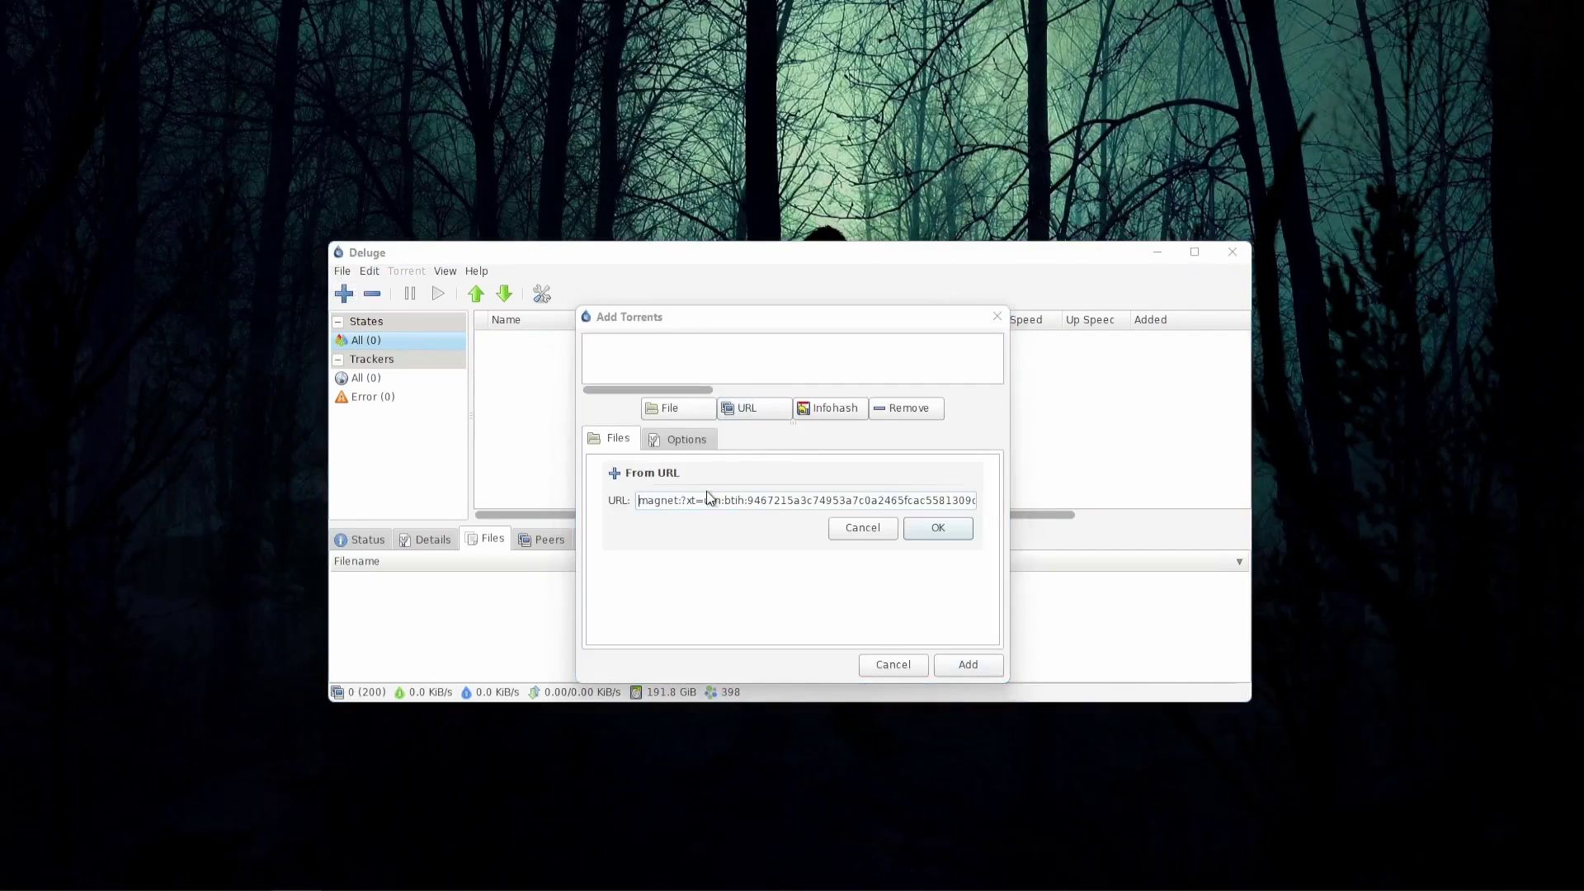
click(940, 537)
click(968, 666)
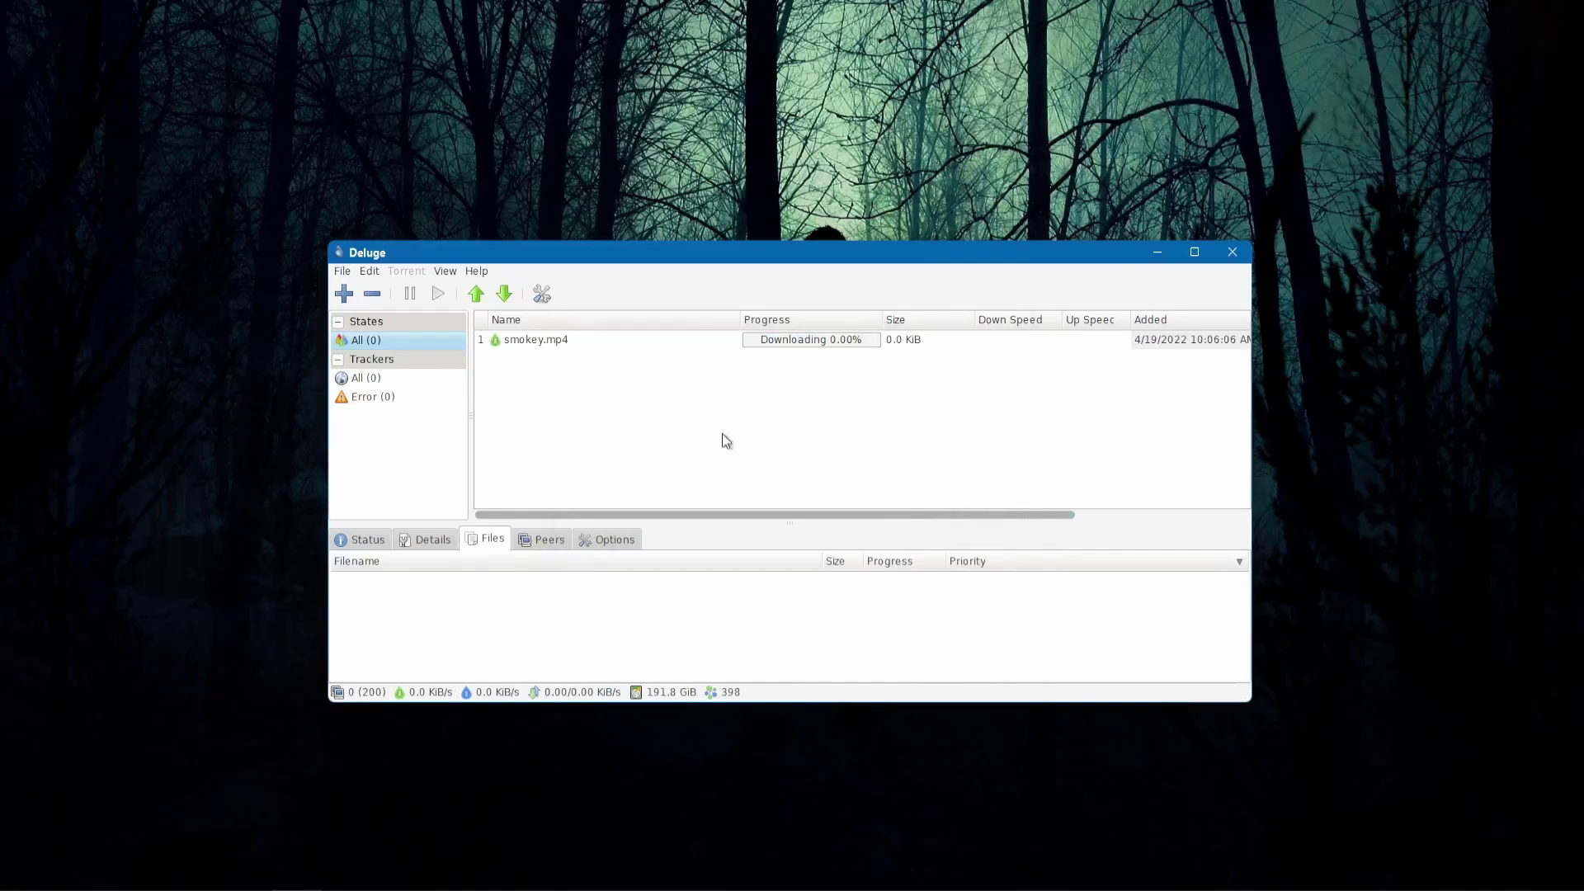
click(530, 339)
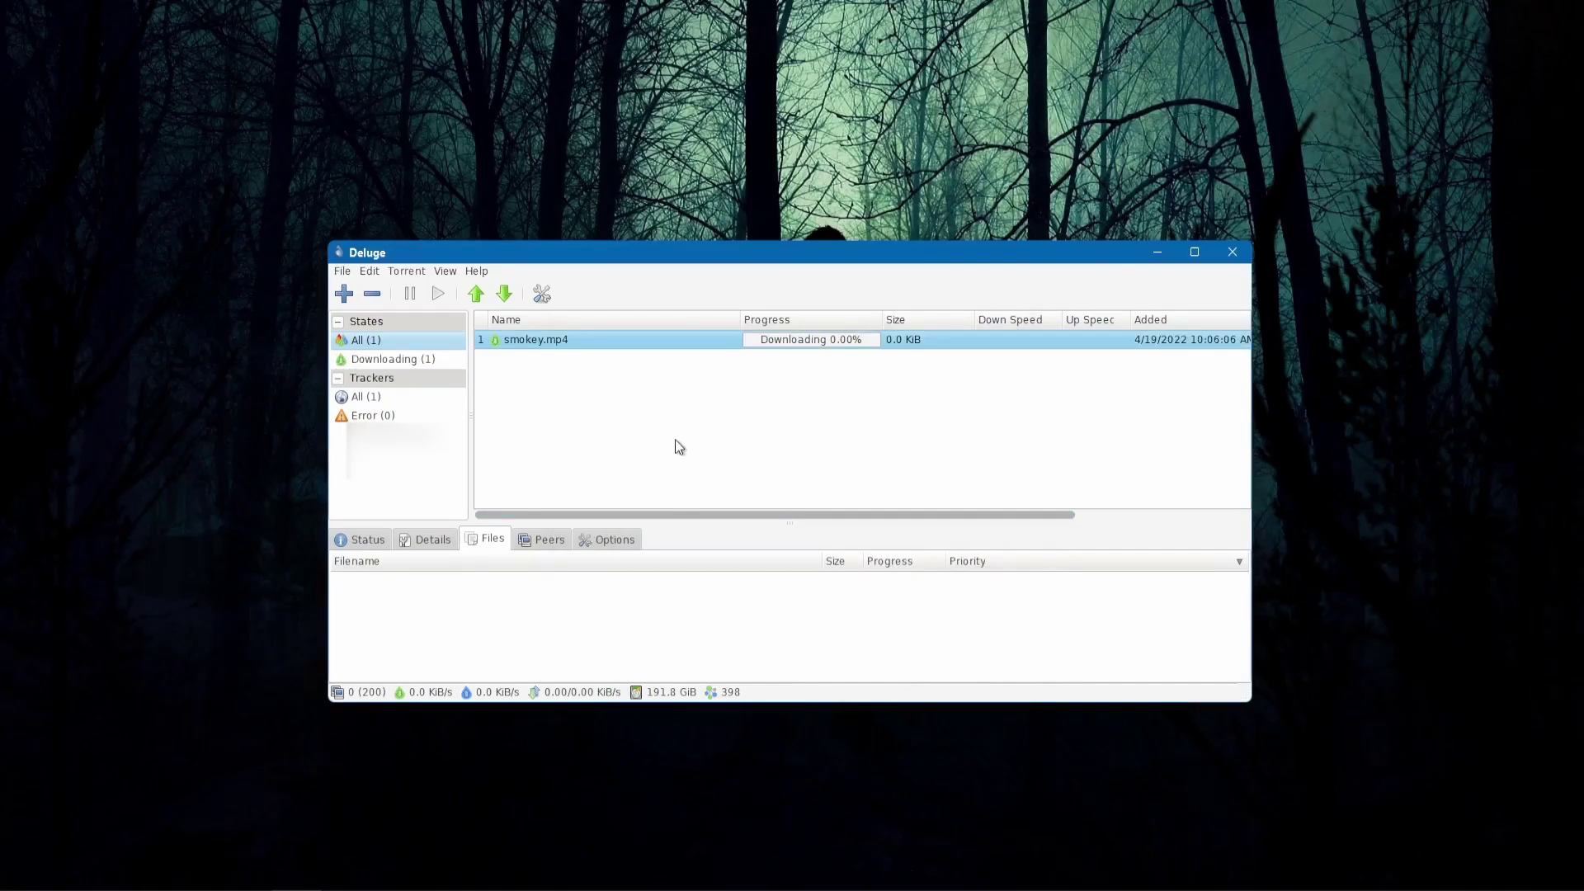